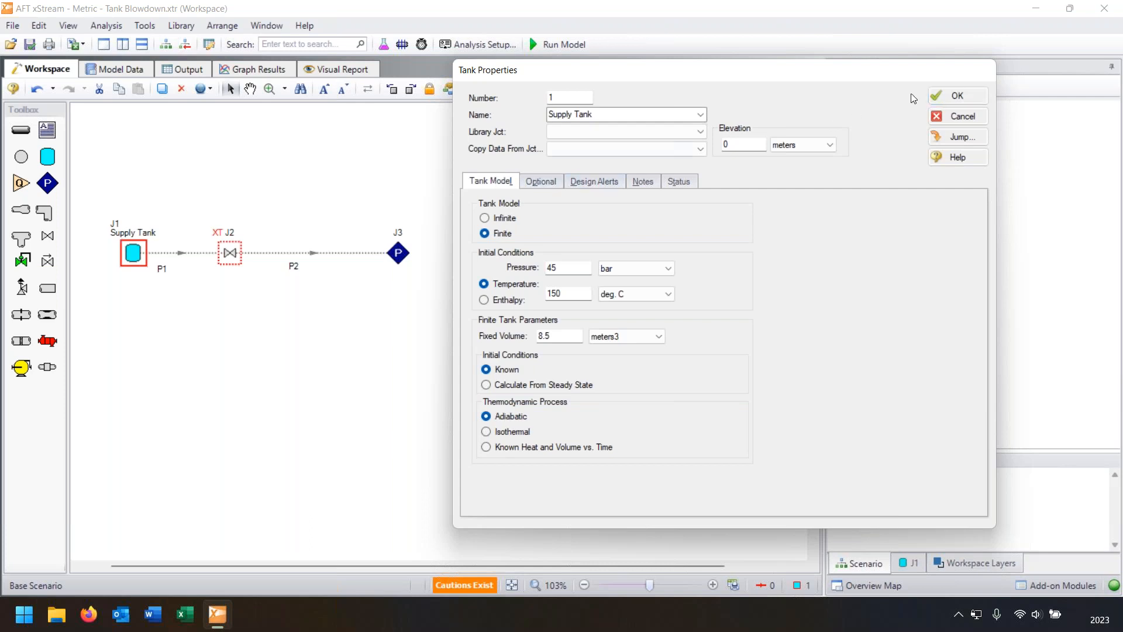
# - Accept the properties of the Supply Tank junction J1
pyautogui.click(942, 92)
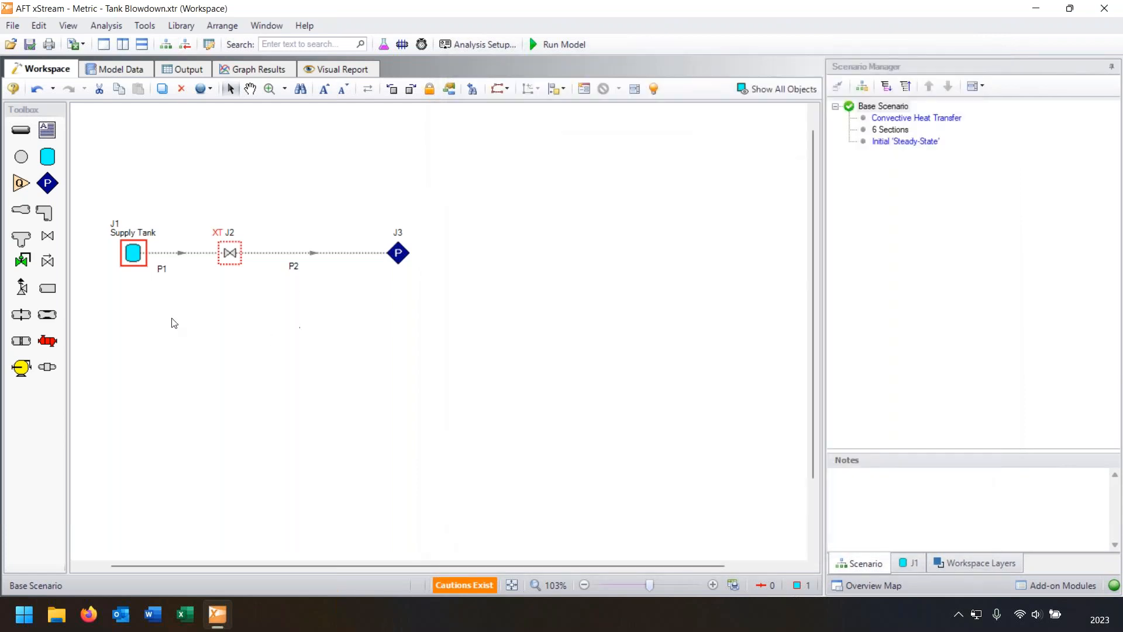
pyautogui.moveTo(202, 297); pyautogui.dragTo(182, 233)
pyautogui.moveTo(317, 293); pyautogui.dragTo(298, 240)
# - Review the stagnation pressure and temperature of the assigned pressure junction J3, leaving its properties unchanged
pyautogui.click(399, 246)
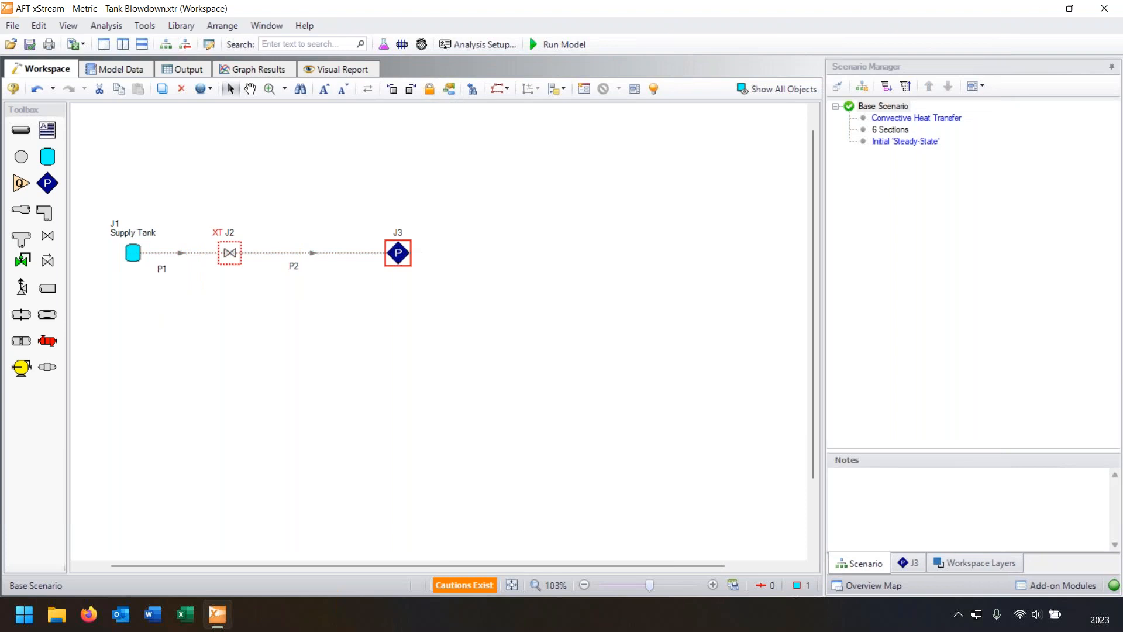
pyautogui.doubleClick(399, 245)
pyautogui.click(661, 187)
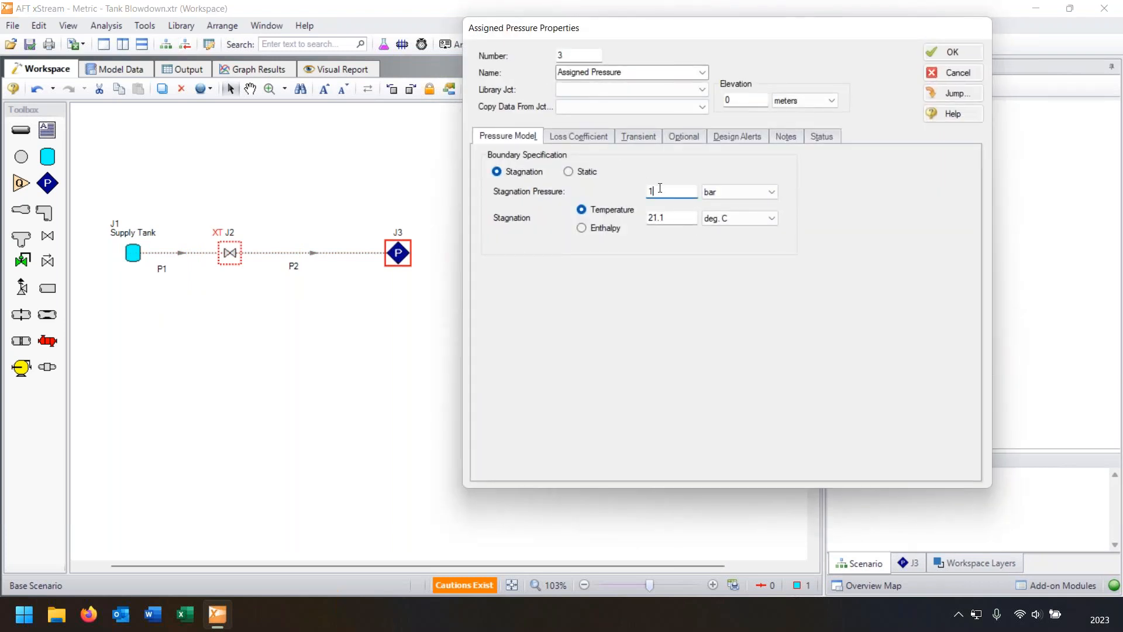
pyautogui.doubleClick(670, 219)
pyautogui.click(935, 72)
# - Open the properties of pipe P2 and check its material, size and length
pyautogui.moveTo(528, 197); pyautogui.dragTo(328, 282)
pyautogui.click(315, 254)
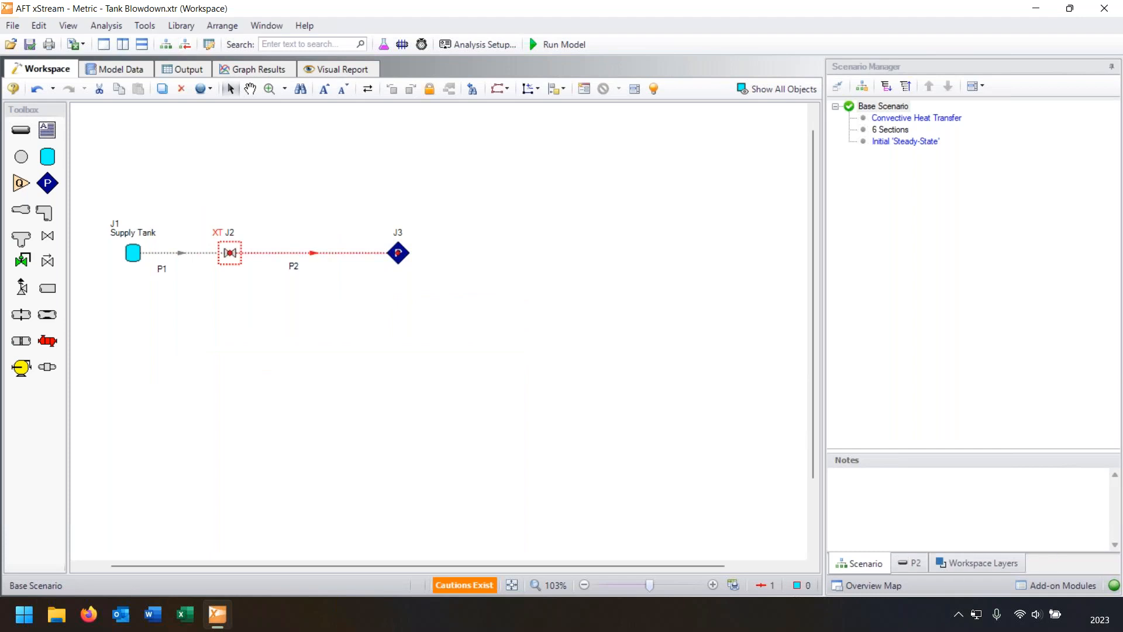
pyautogui.doubleClick(315, 254)
pyautogui.moveTo(240, 48); pyautogui.dragTo(665, 79)
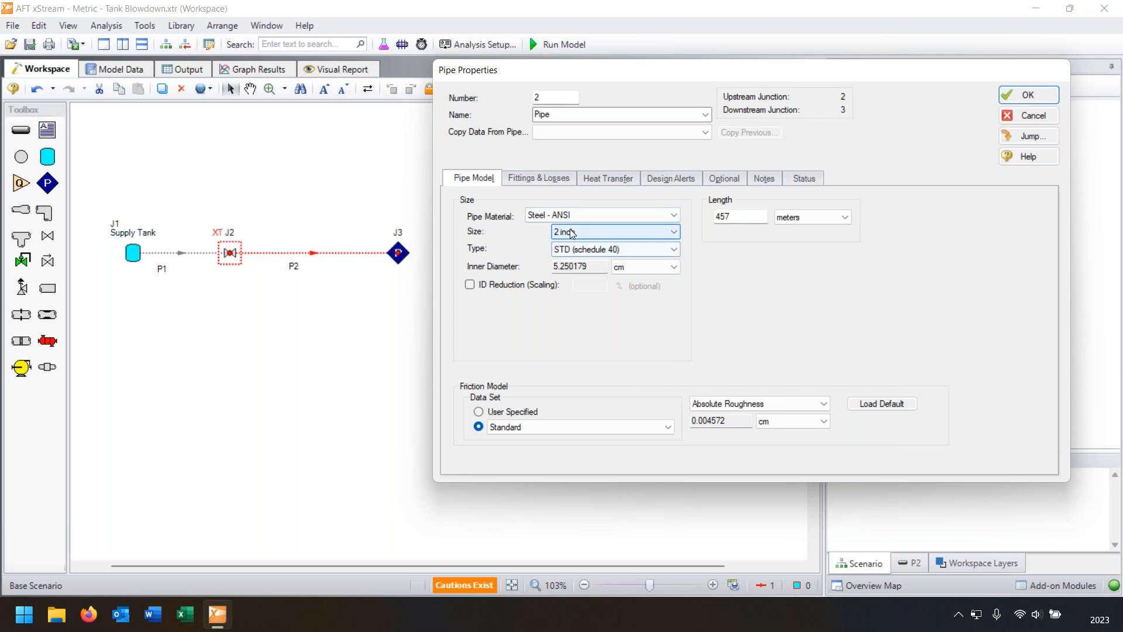
pyautogui.moveTo(734, 218); pyautogui.dragTo(697, 222)
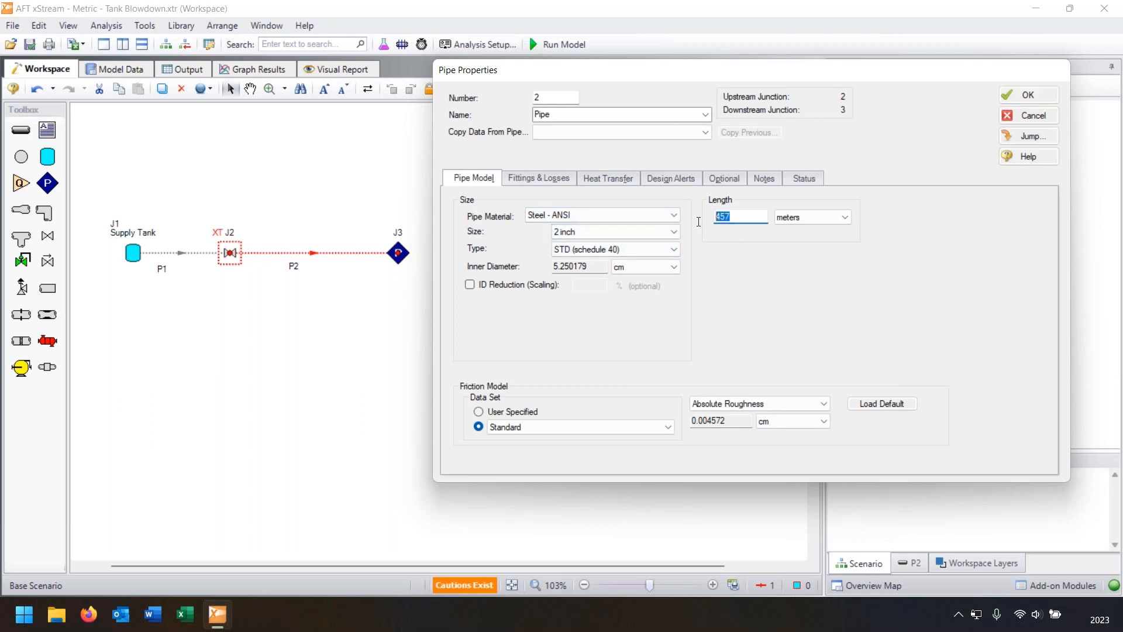
pyautogui.click(737, 218)
# - Review the heat transfer models available for pipe P2 and close its properties without changes
pyautogui.click(602, 179)
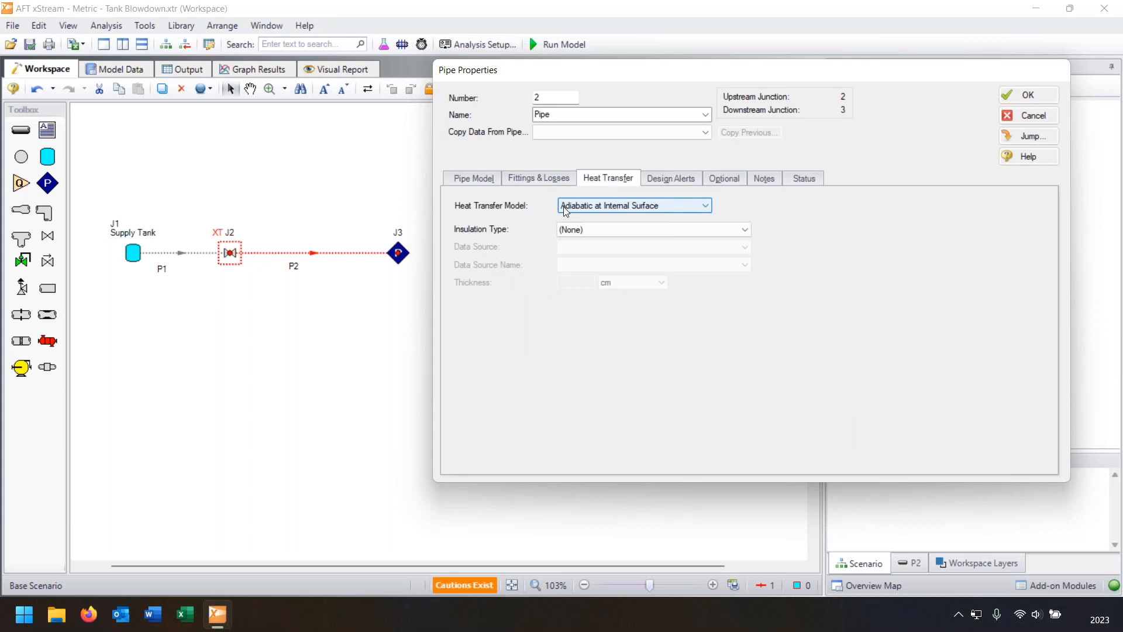
pyautogui.click(641, 206)
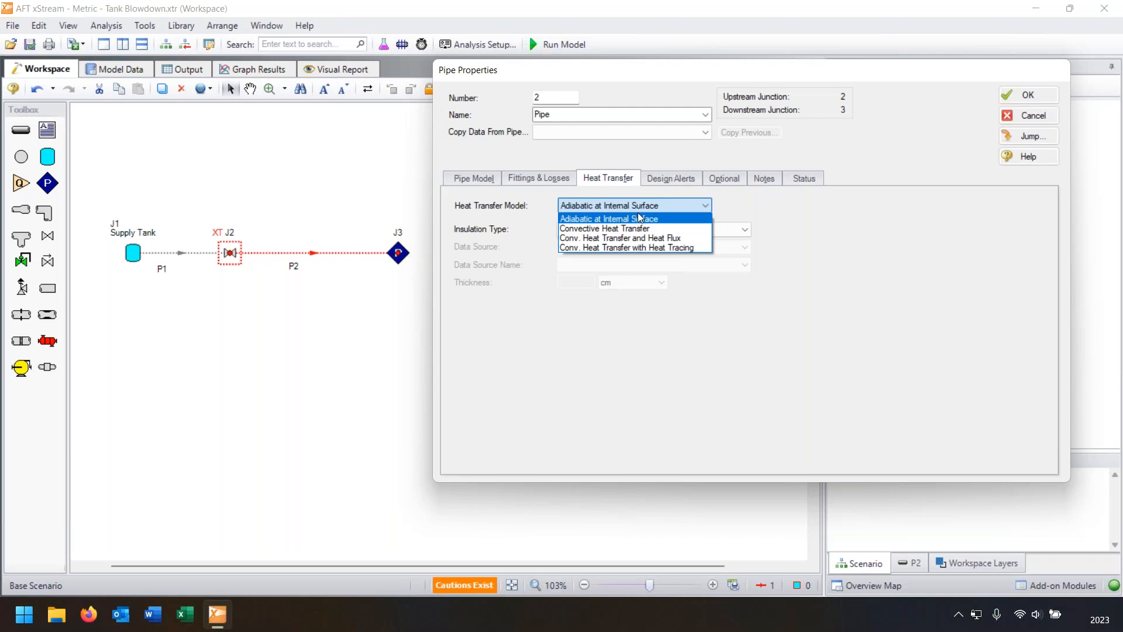
pyautogui.click(1007, 119)
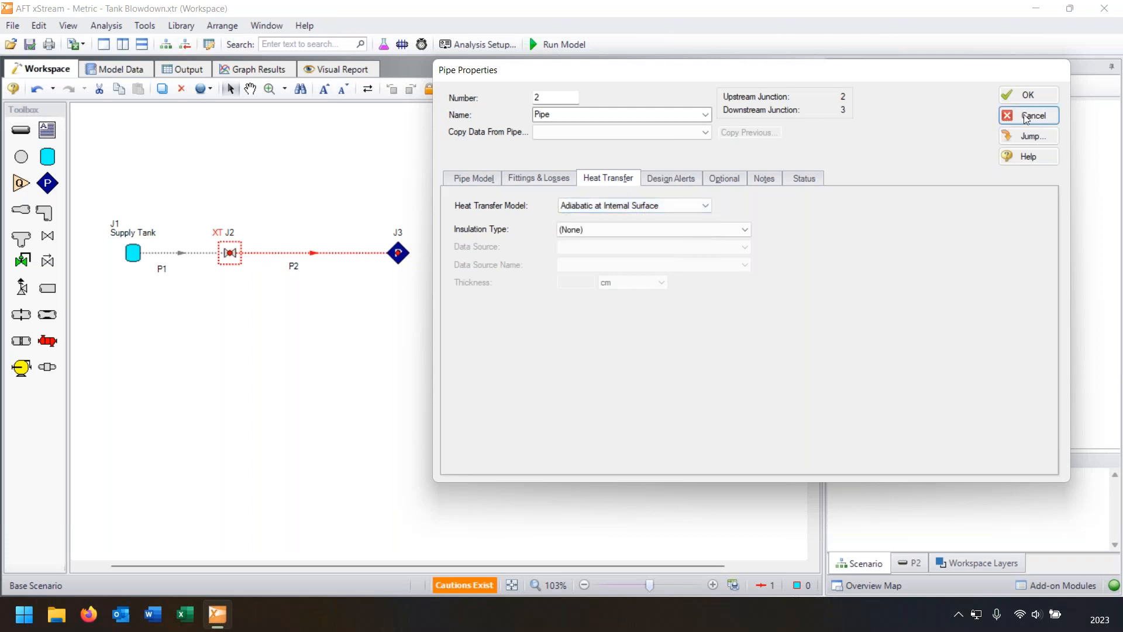
pyautogui.click(1024, 116)
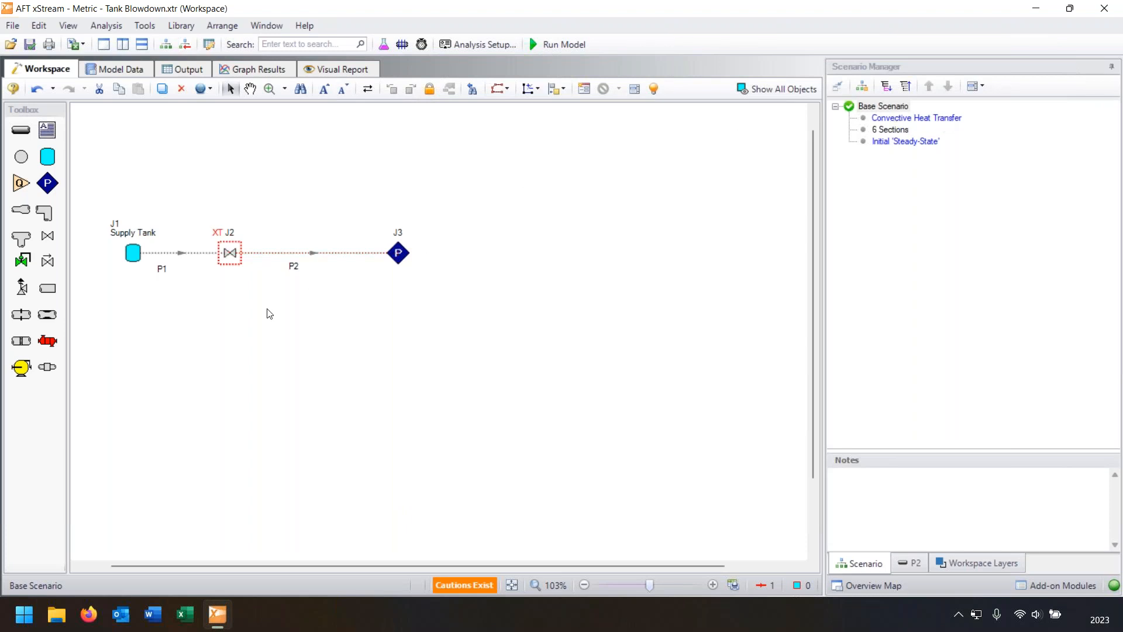
# - Check the size and length of pipe P1, closing its properties without changes
pyautogui.doubleClick(188, 252)
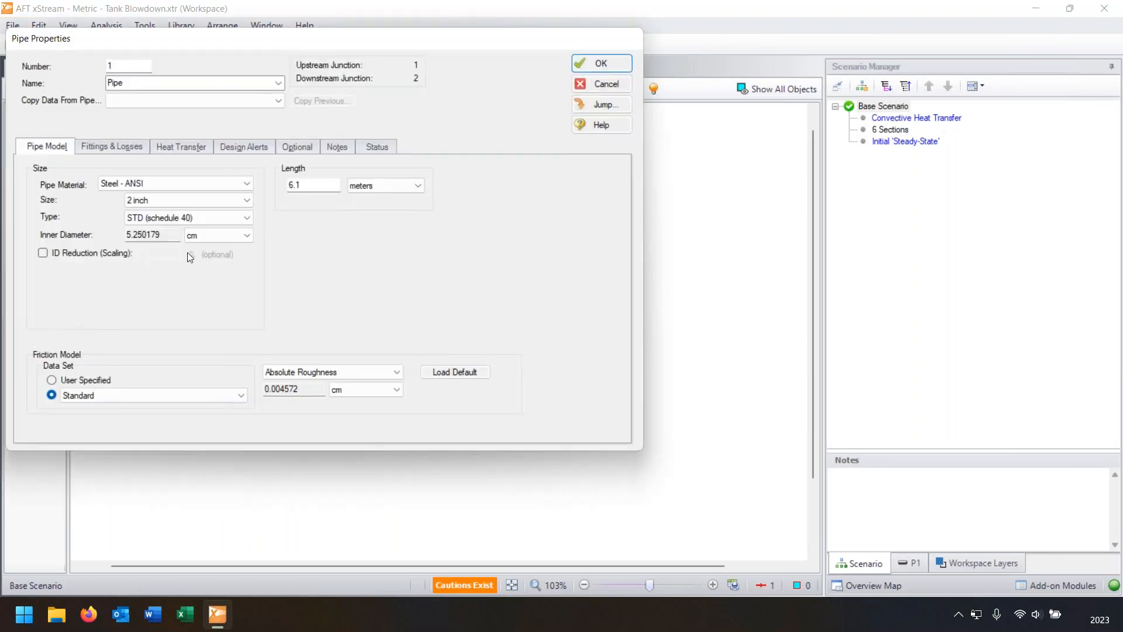
pyautogui.click(328, 182)
pyautogui.doubleClick(329, 182)
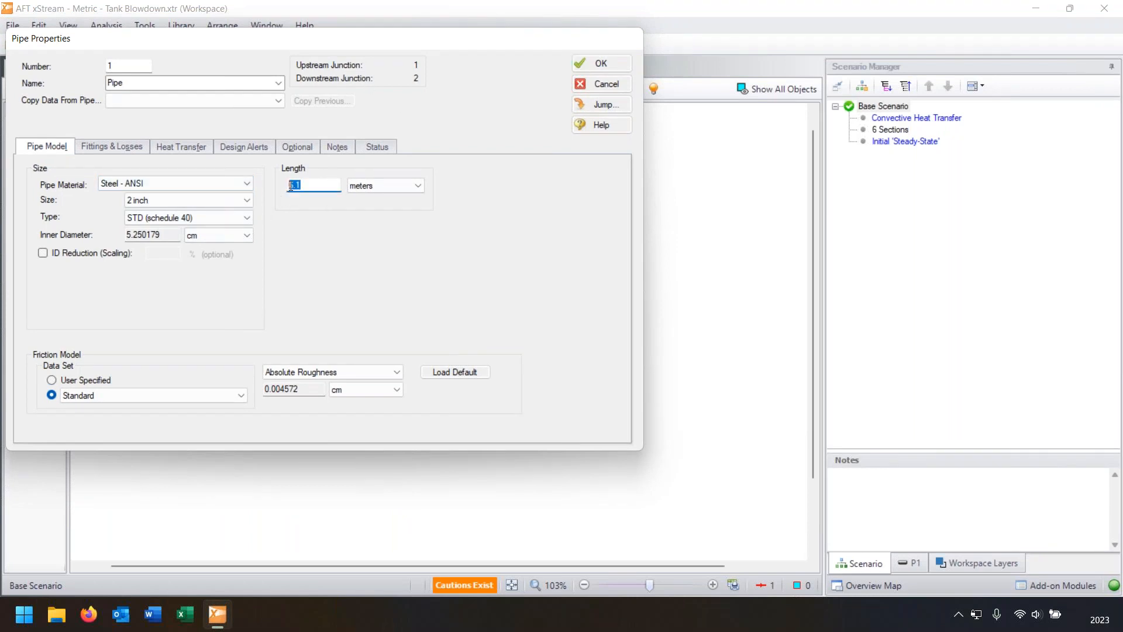
pyautogui.click(589, 85)
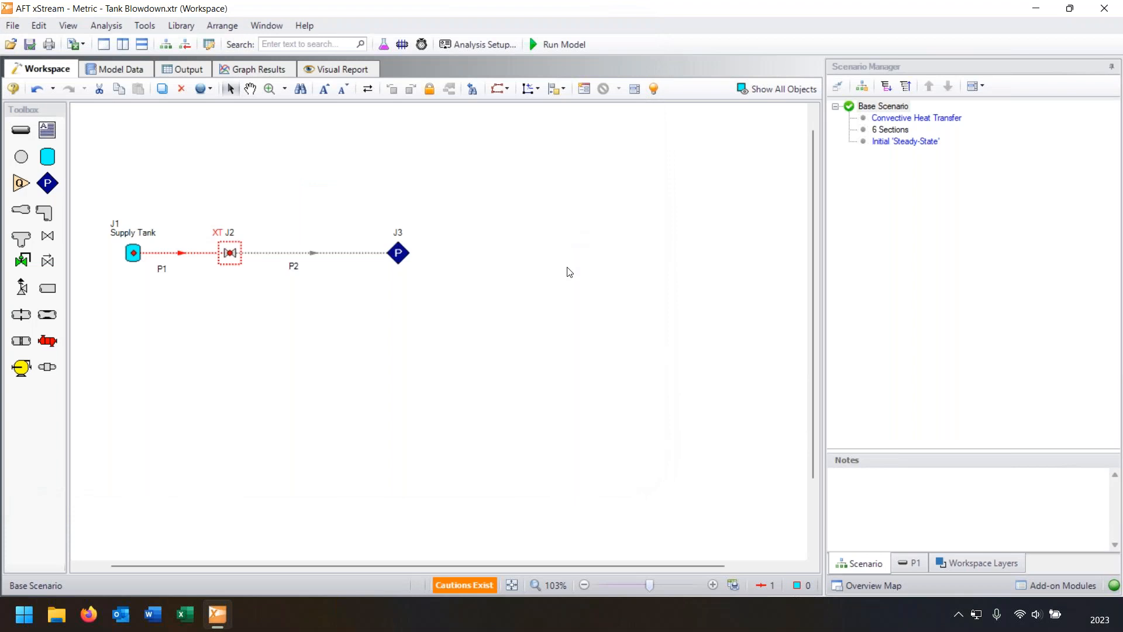
pyautogui.click(569, 272)
pyautogui.moveTo(369, 361); pyautogui.dragTo(291, 238)
pyautogui.click(304, 315)
pyautogui.moveTo(293, 198); pyautogui.dragTo(343, 303)
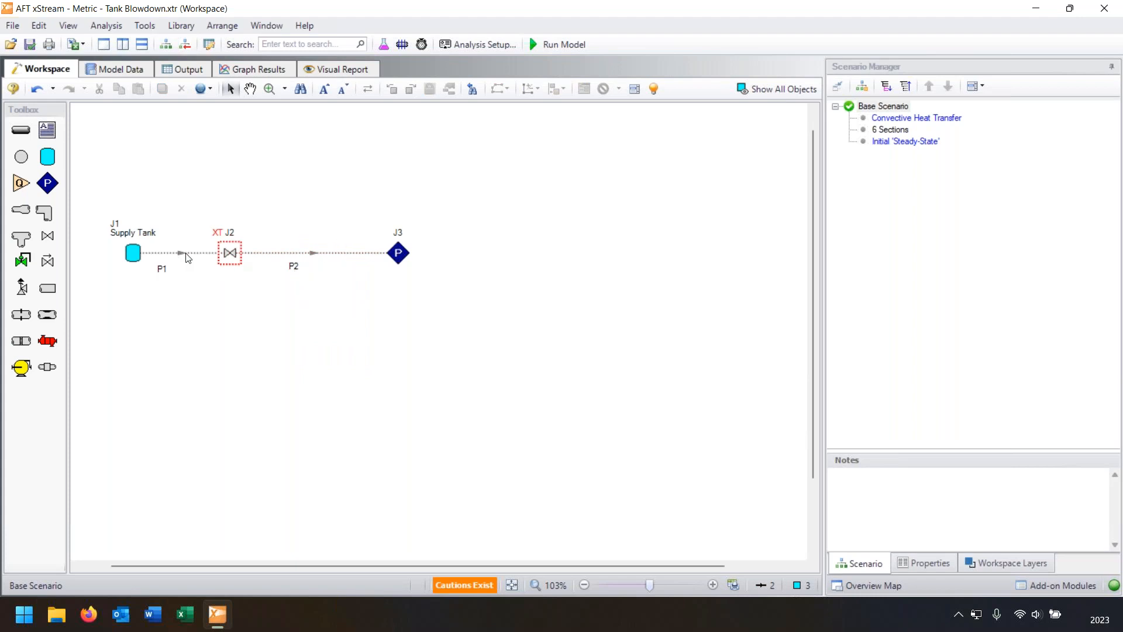
pyautogui.moveTo(445, 311); pyautogui.dragTo(93, 191)
pyautogui.click(503, 278)
# - Look through the file formats available for importing a piping layout
pyautogui.click(12, 26)
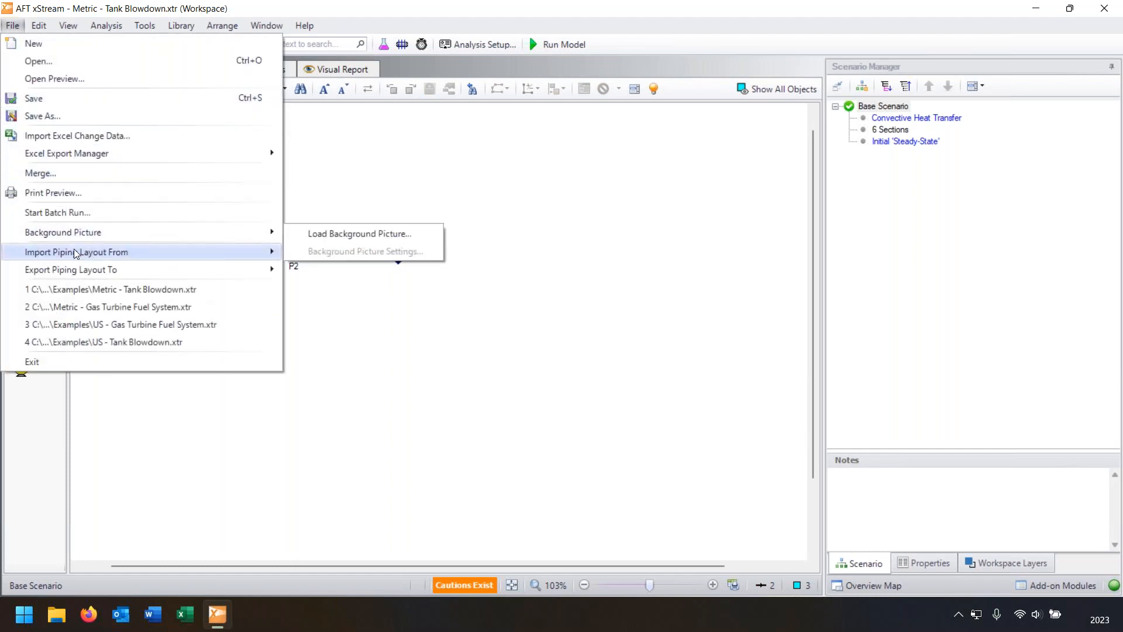
pyautogui.moveTo(93, 251)
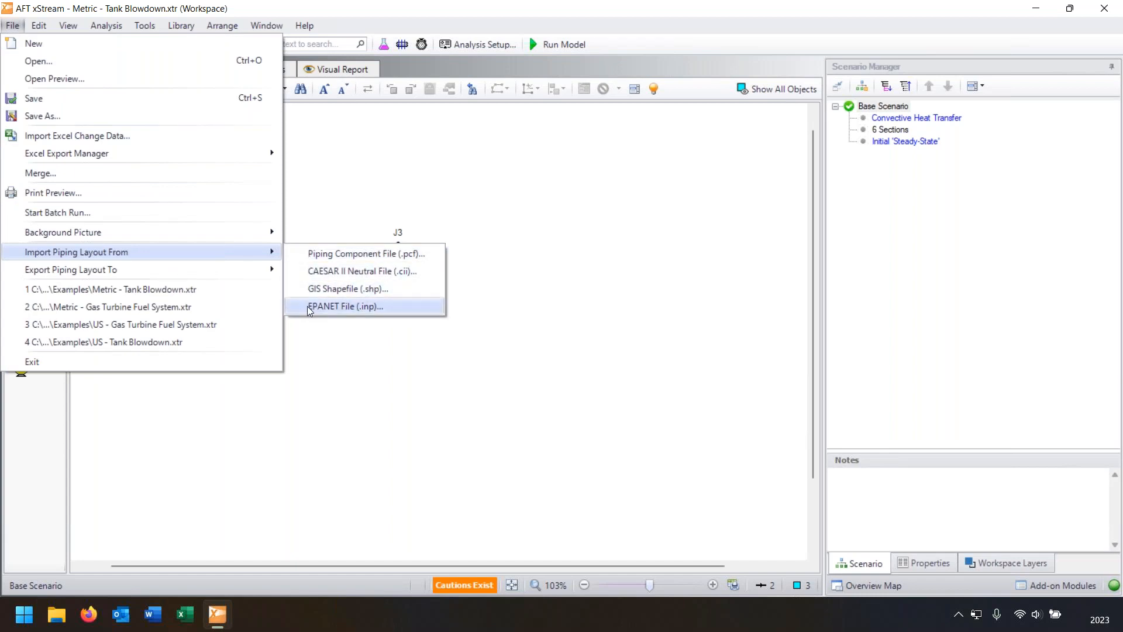
pyautogui.click(476, 299)
pyautogui.moveTo(466, 354); pyautogui.dragTo(114, 183)
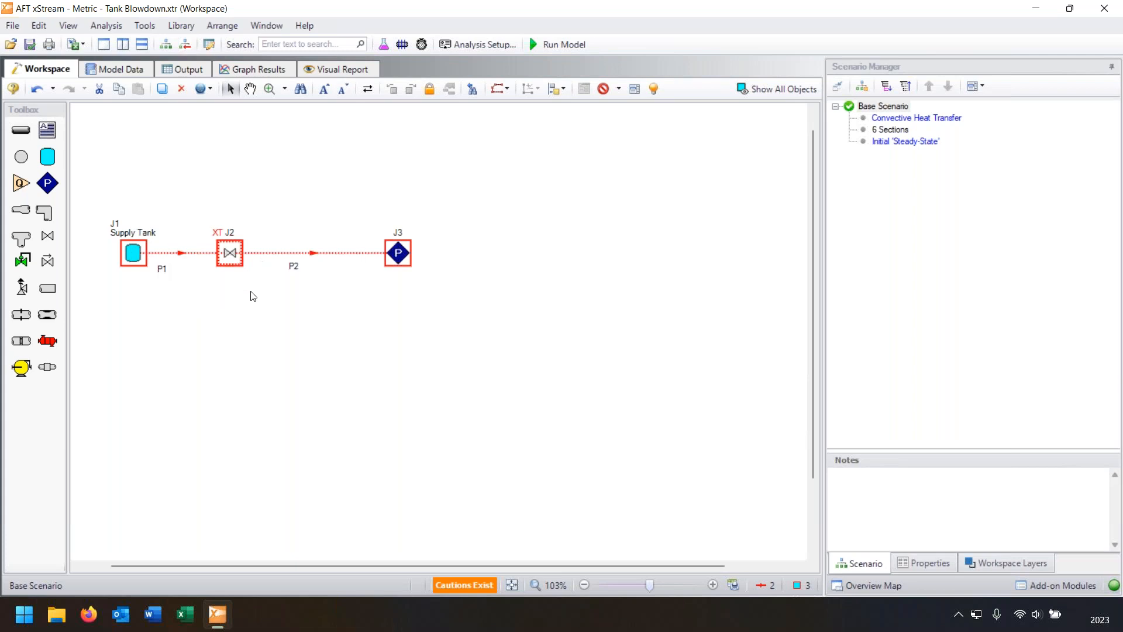
pyautogui.click(303, 318)
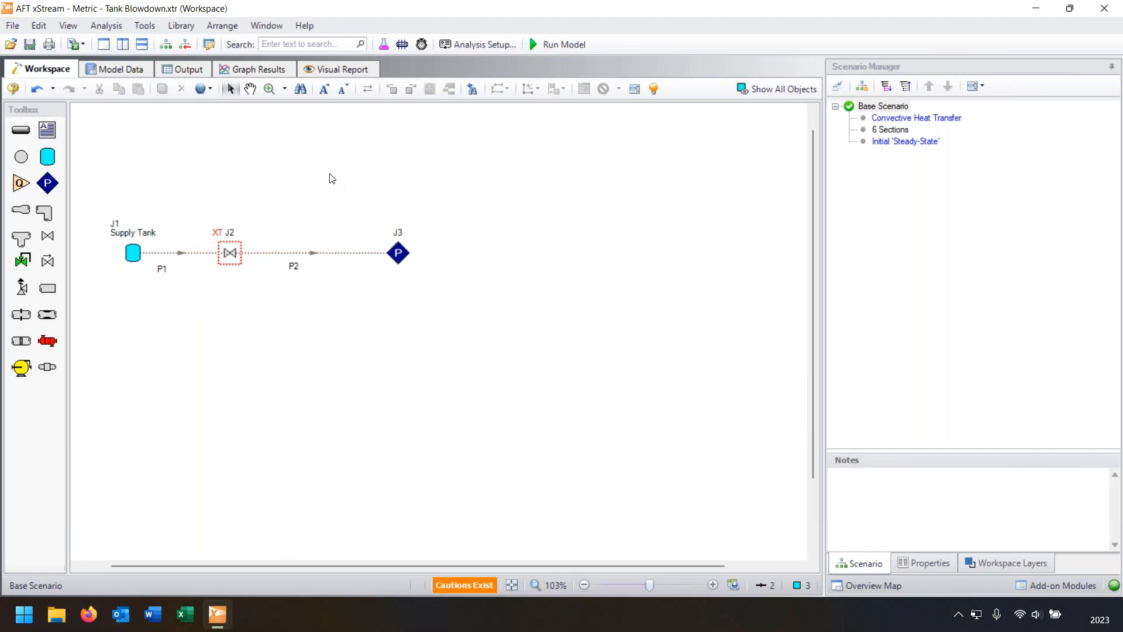
# - Open the properties of valve J2 and check its Kv loss model and special condition
pyautogui.click(216, 245)
pyautogui.moveTo(421, 62); pyautogui.dragTo(485, 30)
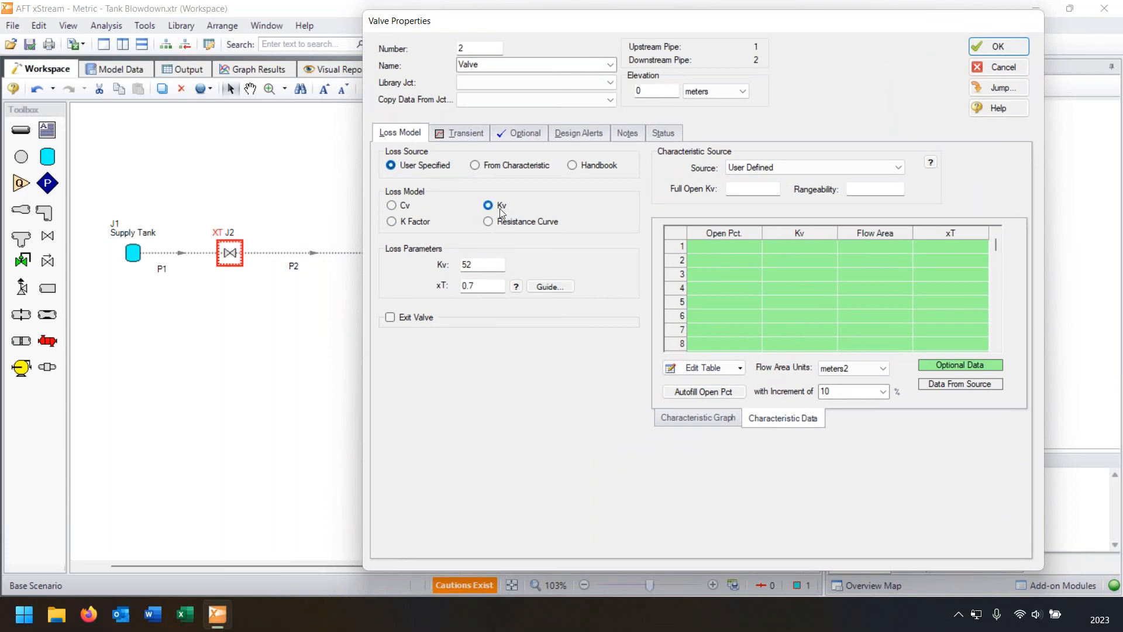
pyautogui.click(448, 266)
pyautogui.click(492, 137)
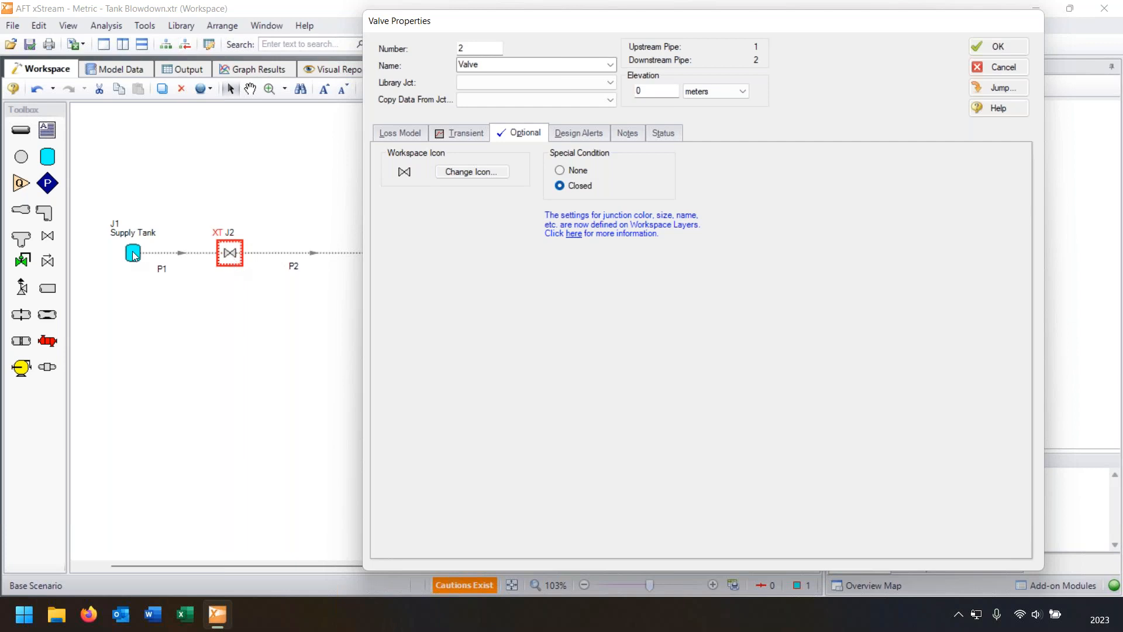
# - Examine valve J2's transient table of Kv against time and close its properties without changes
pyautogui.click(452, 137)
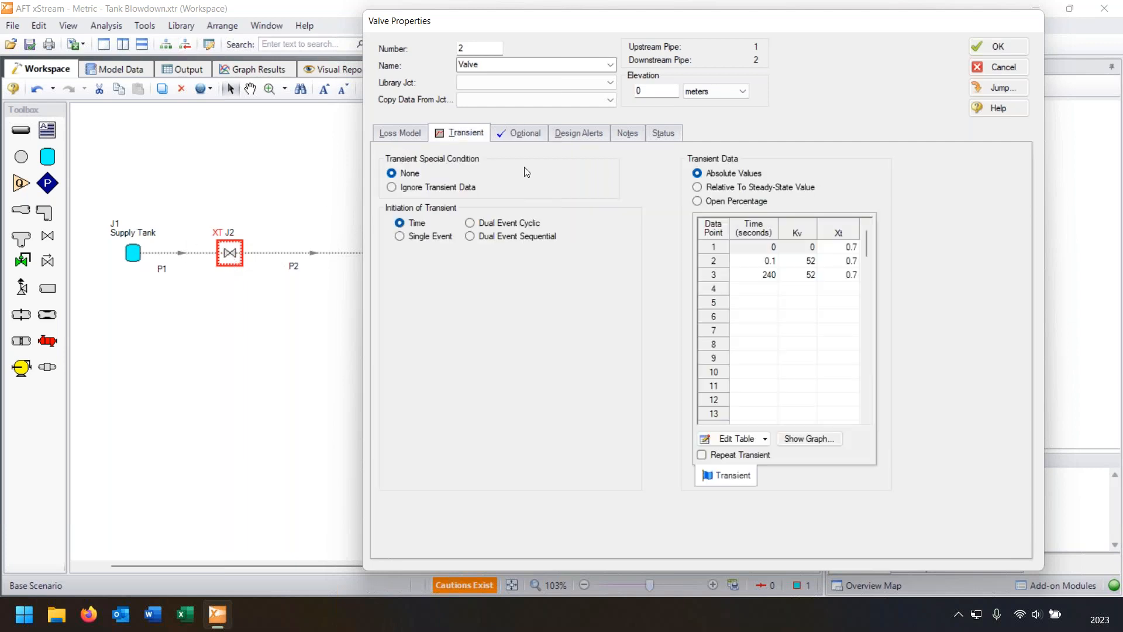
pyautogui.click(794, 248)
pyautogui.click(790, 261)
pyautogui.click(795, 262)
pyautogui.click(760, 275)
pyautogui.click(979, 68)
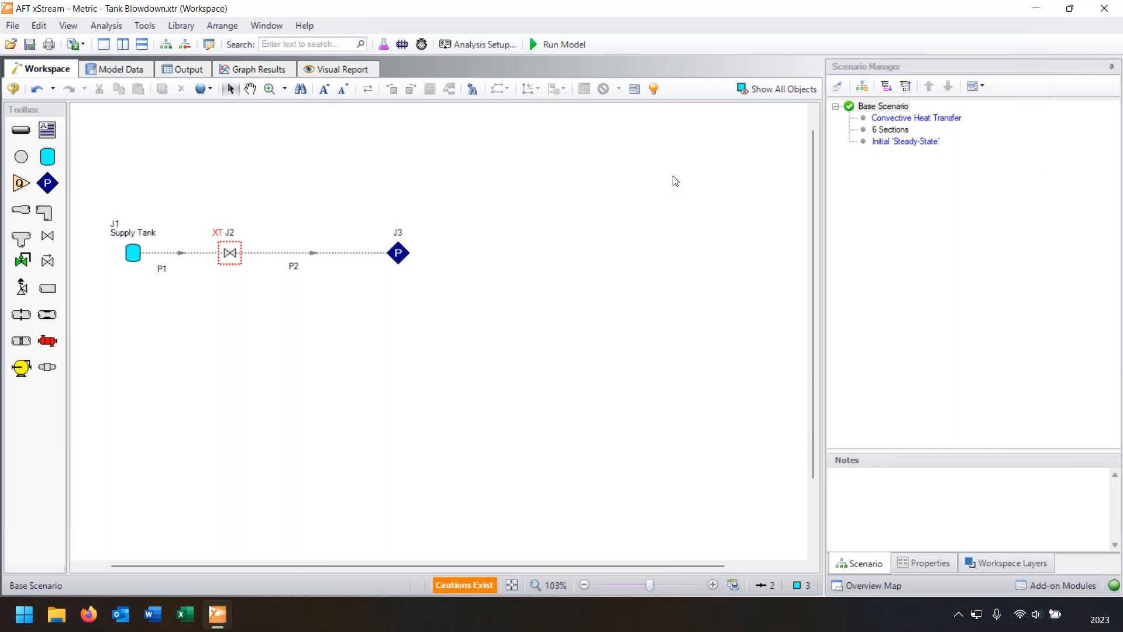
# - Read the MOC transient execution time in the general output of the base scenario
pyautogui.click(885, 143)
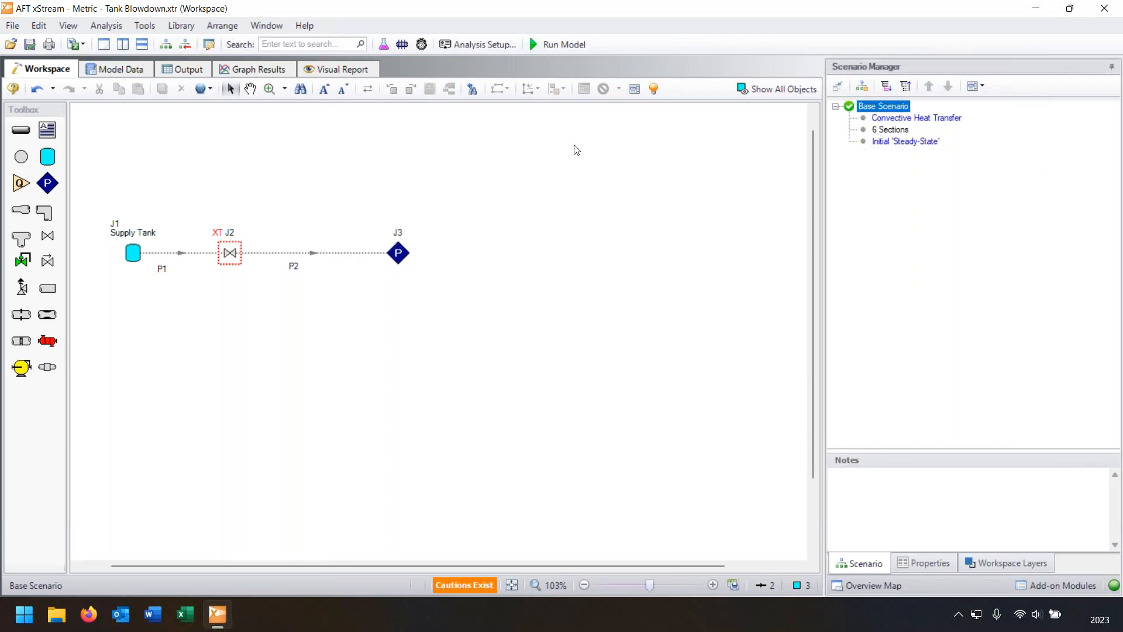
pyautogui.click(177, 75)
pyautogui.click(52, 117)
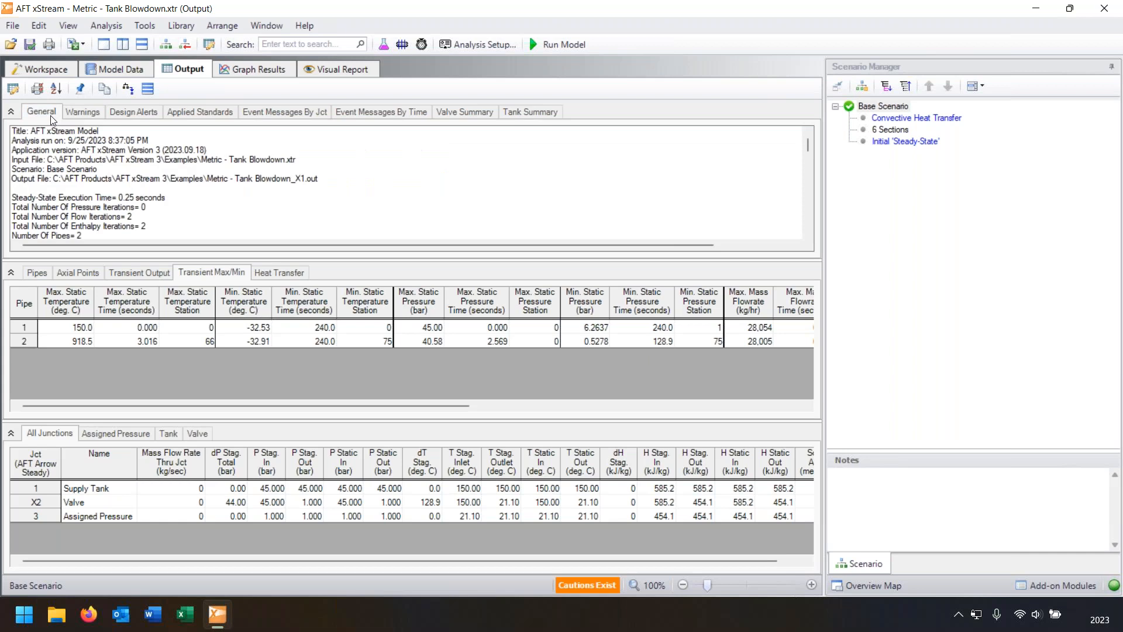
pyautogui.scroll(-3, 88, 190)
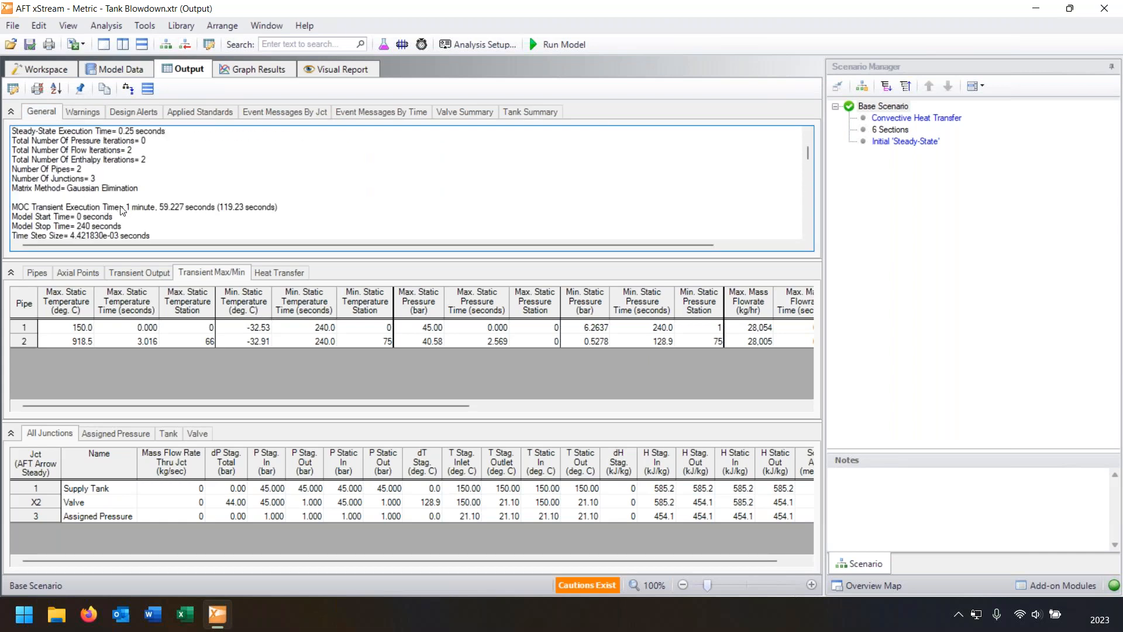
pyautogui.click(100, 209)
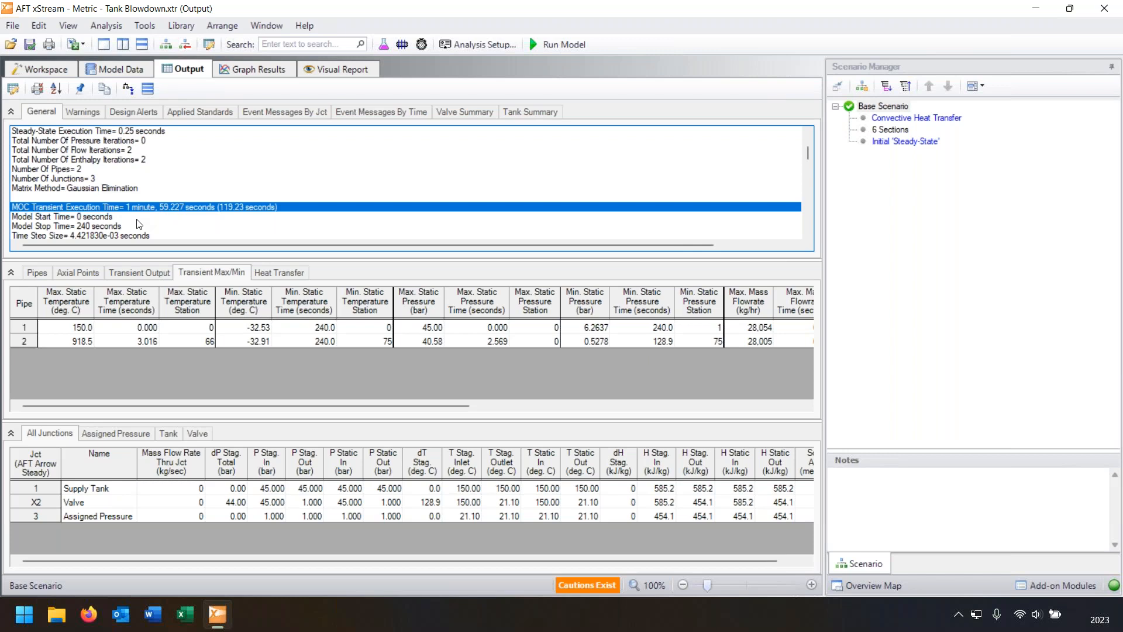
# - Return to the workspace and load the Initial 'Steady-State' child scenario
pyautogui.click(53, 71)
pyautogui.moveTo(75, 171); pyautogui.dragTo(421, 426)
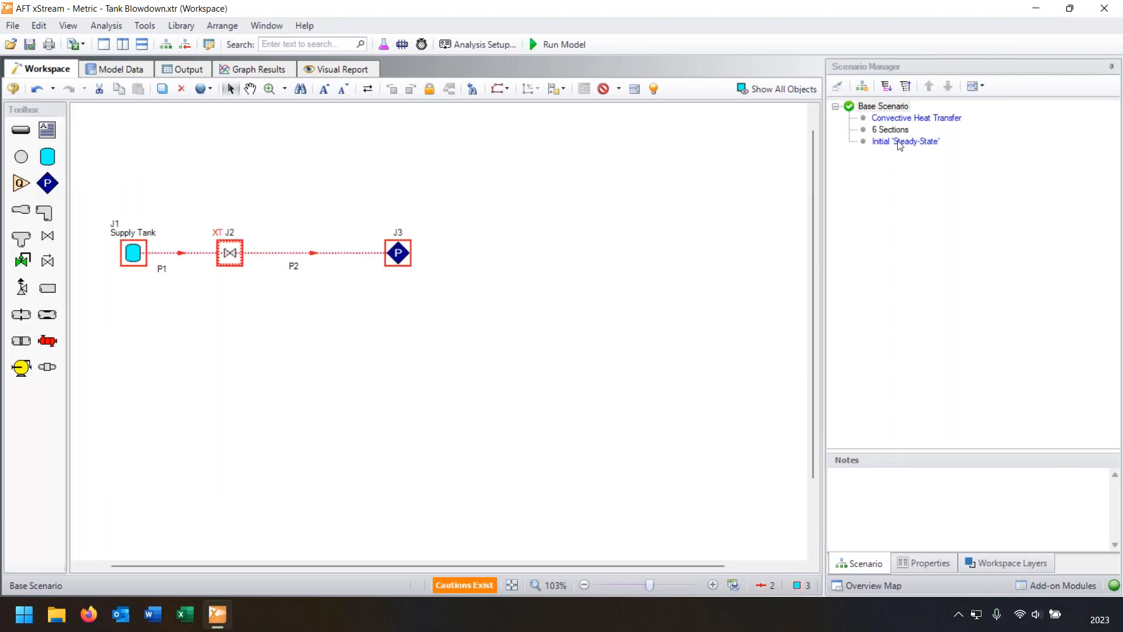
pyautogui.click(236, 257)
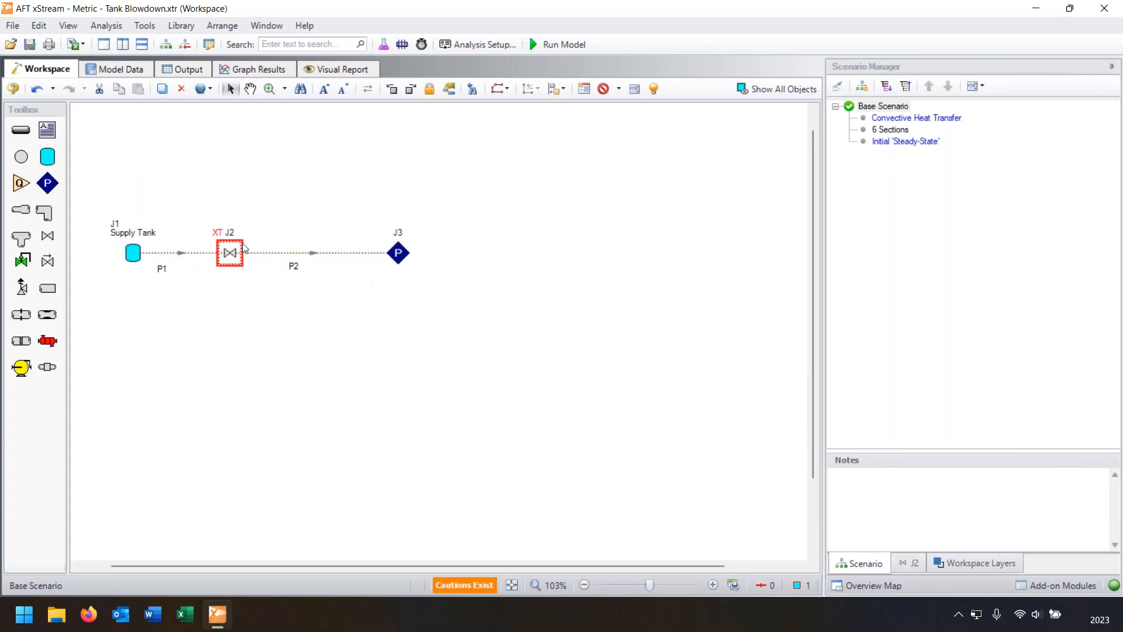
pyautogui.doubleClick(876, 143)
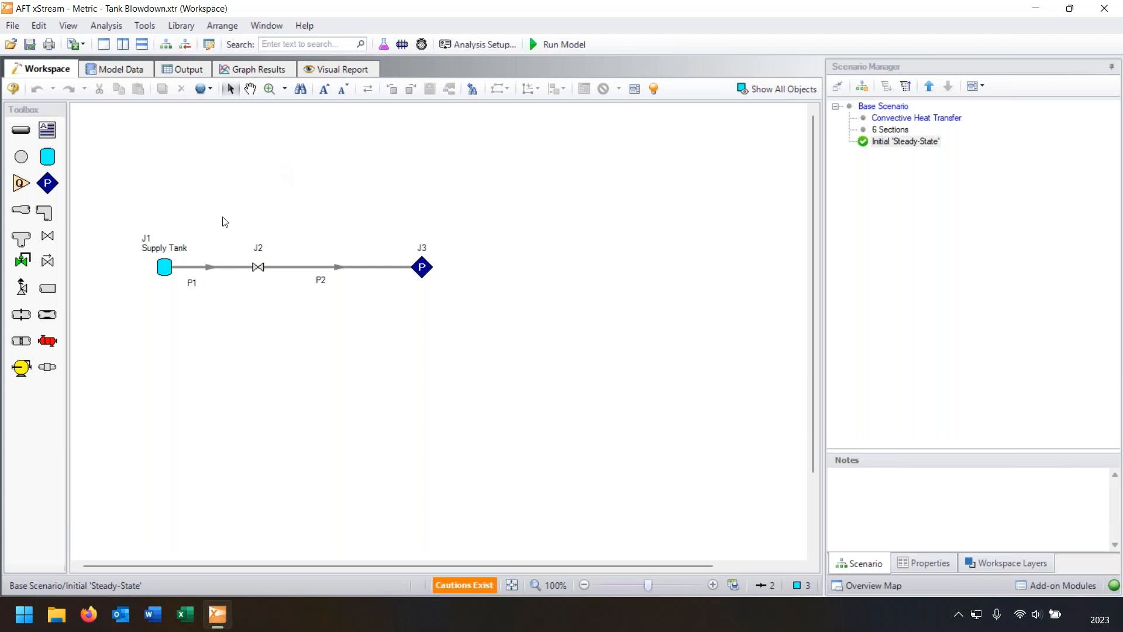
# - Check the simulation mode and the start and stop times in the transient control settings, leaving them unchanged
pyautogui.moveTo(134, 208); pyautogui.dragTo(512, 334)
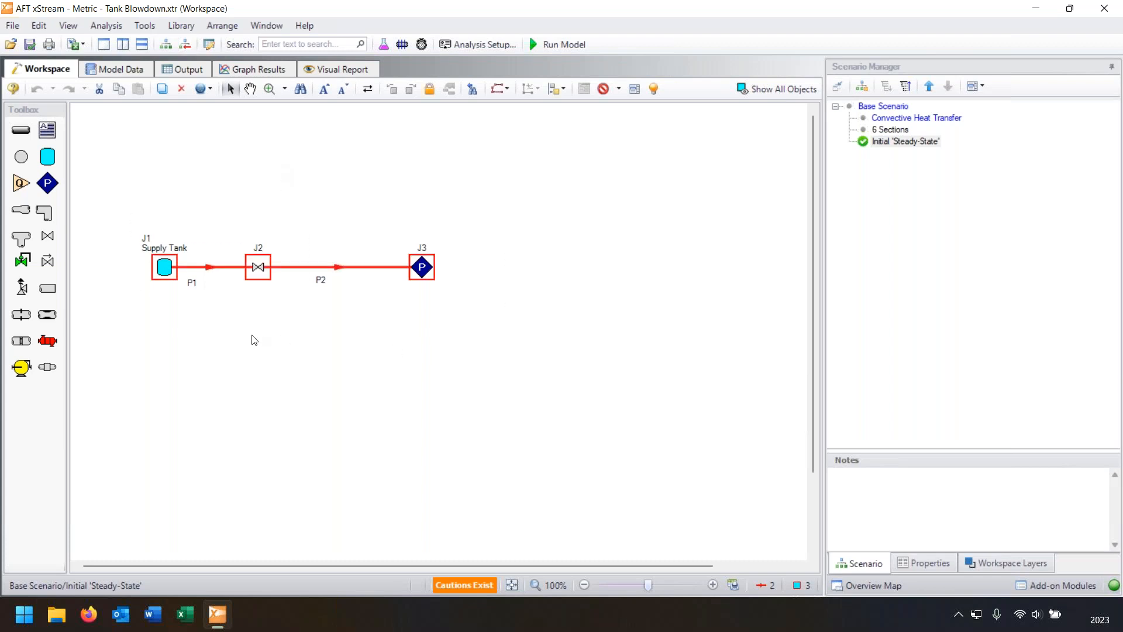
pyautogui.click(421, 48)
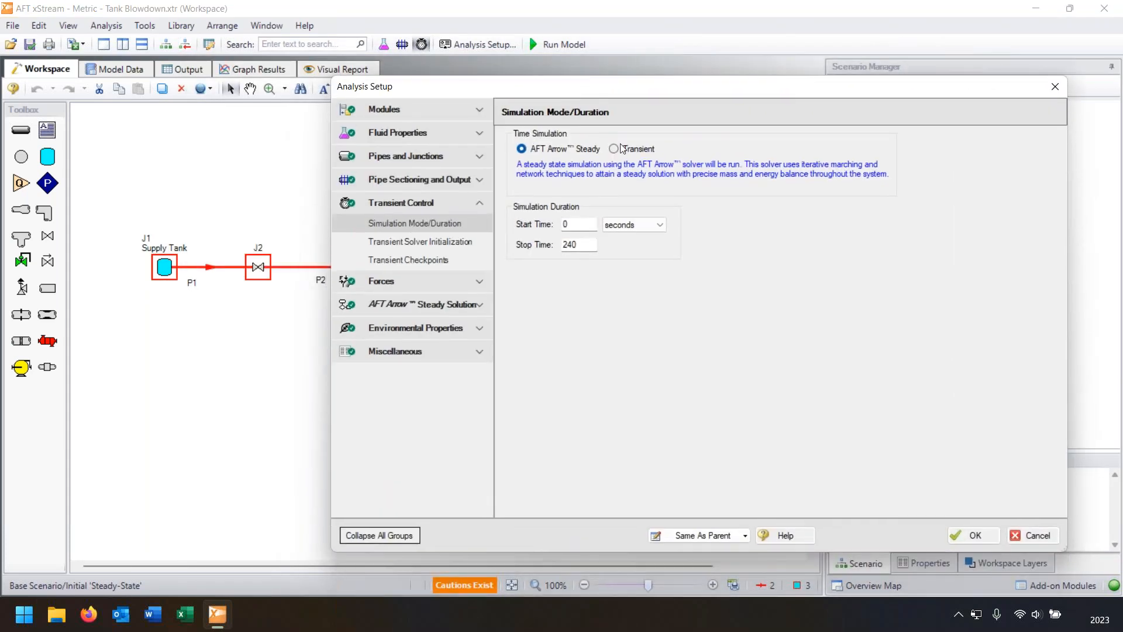
pyautogui.click(566, 247)
pyautogui.click(582, 248)
pyautogui.click(1022, 535)
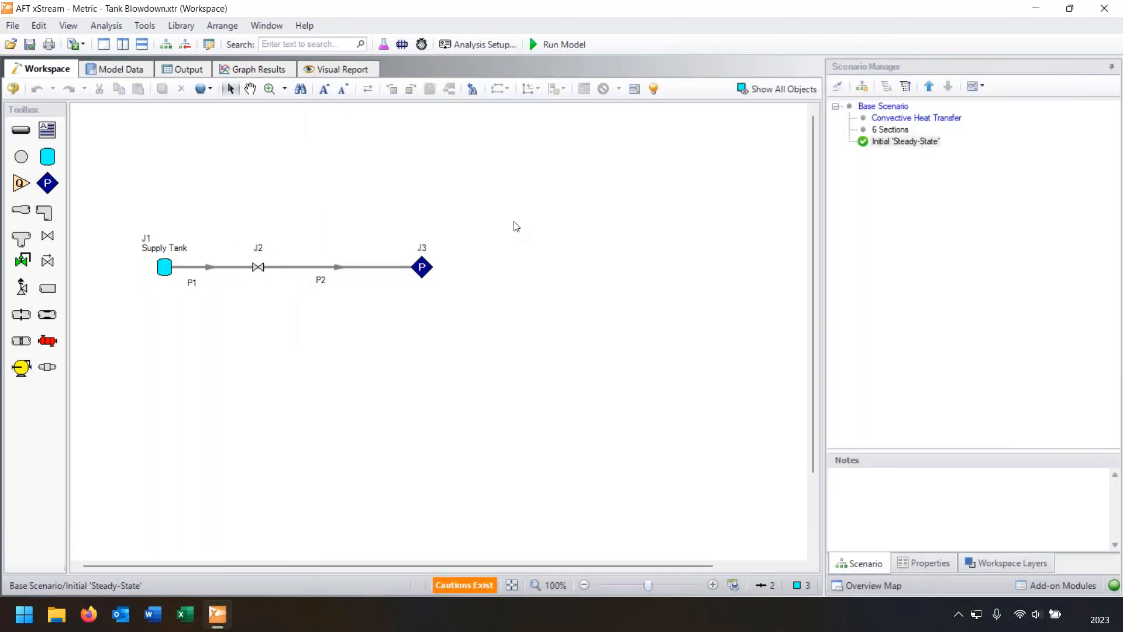
# - Show the steady-state scenario's model data enlarged to 150% for review
pyautogui.click(135, 70)
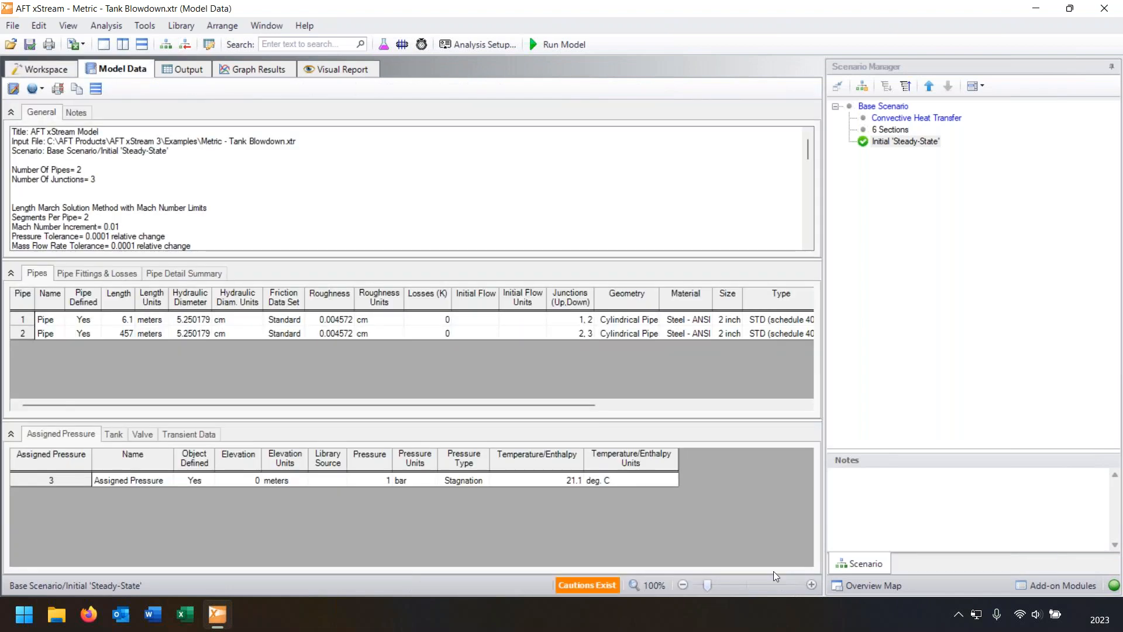
pyautogui.click(812, 586)
pyautogui.click(811, 586)
pyautogui.click(812, 586)
pyautogui.click(812, 586)
pyautogui.click(812, 586)
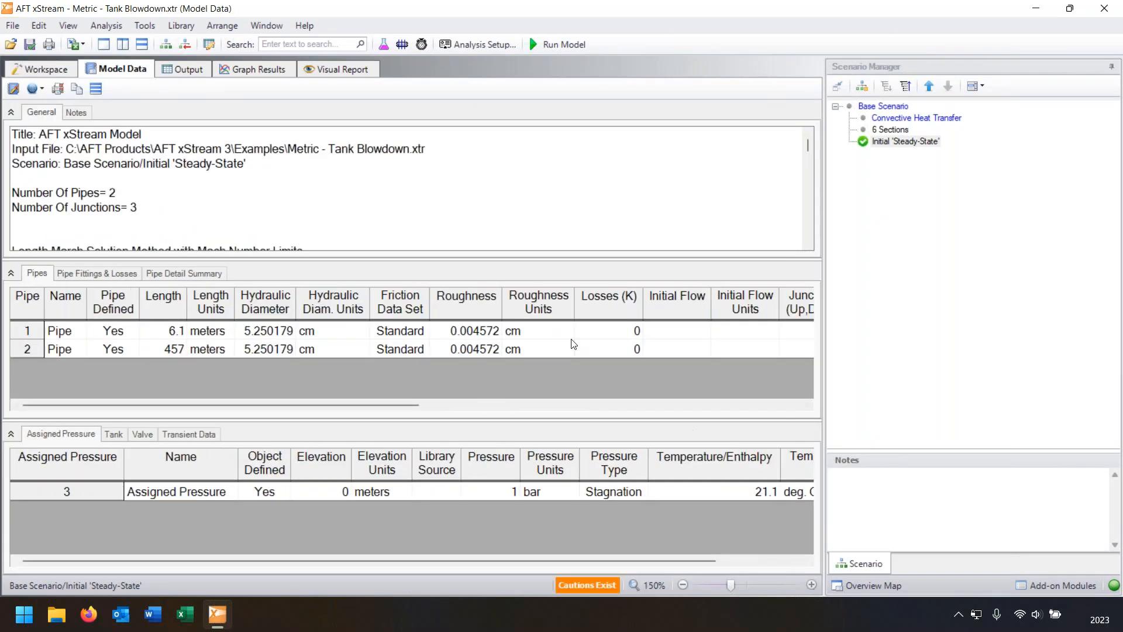
# - Enlarge the steady-state scenario's output to 140% and compare the inlet and outlet velocities of pipes 1 and 2
pyautogui.click(193, 67)
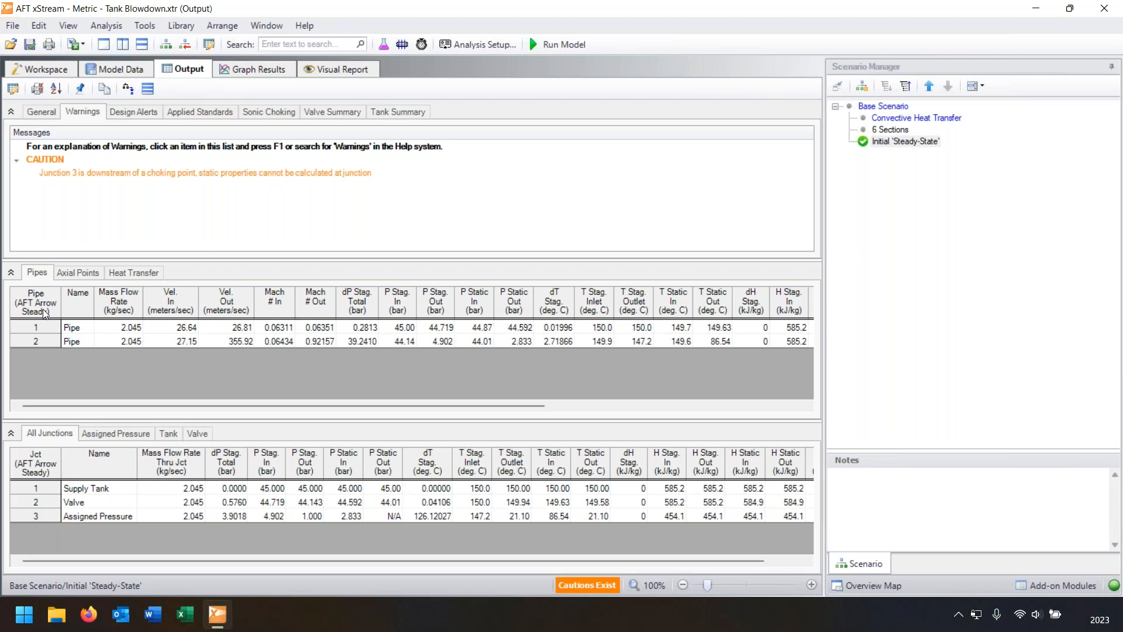
pyautogui.moveTo(165, 326); pyautogui.dragTo(202, 327)
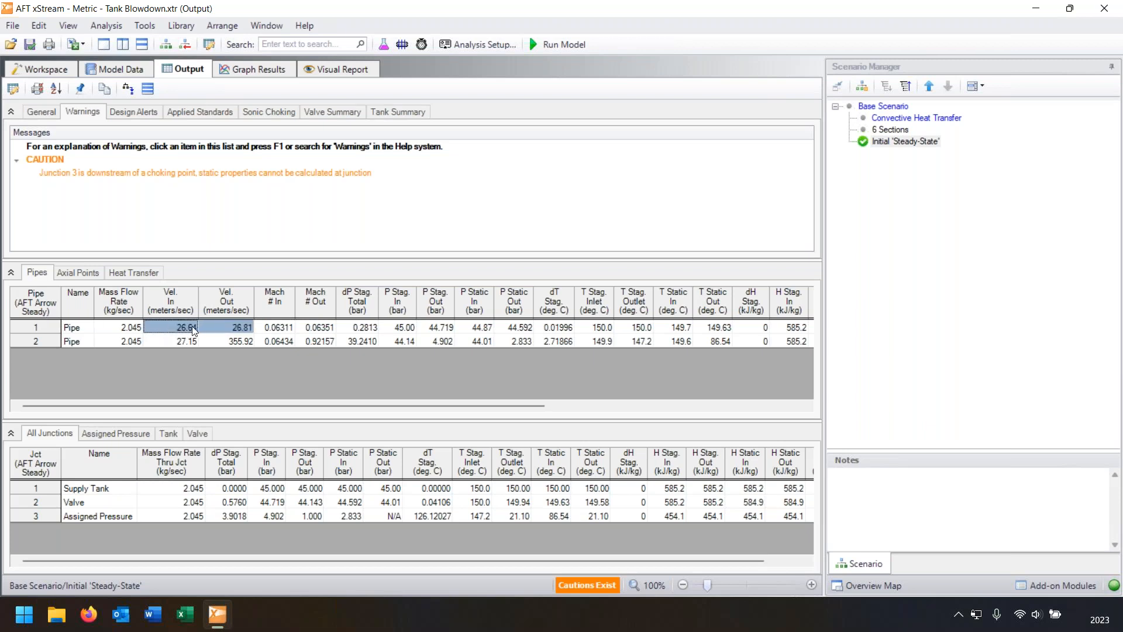
pyautogui.click(811, 585)
pyautogui.click(811, 585)
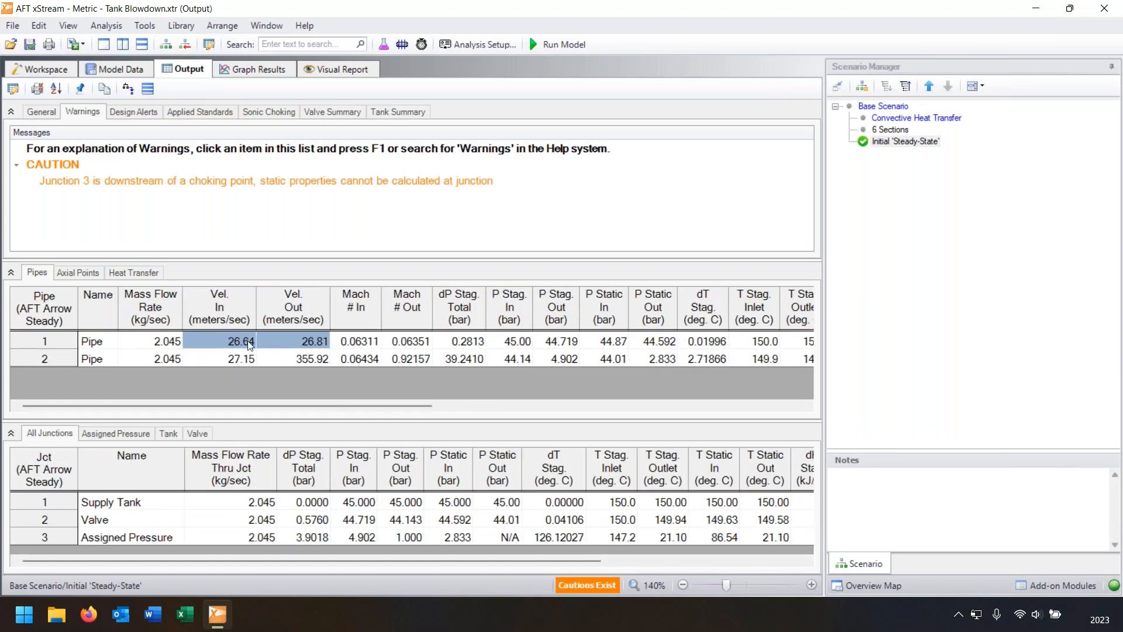
pyautogui.click(279, 338)
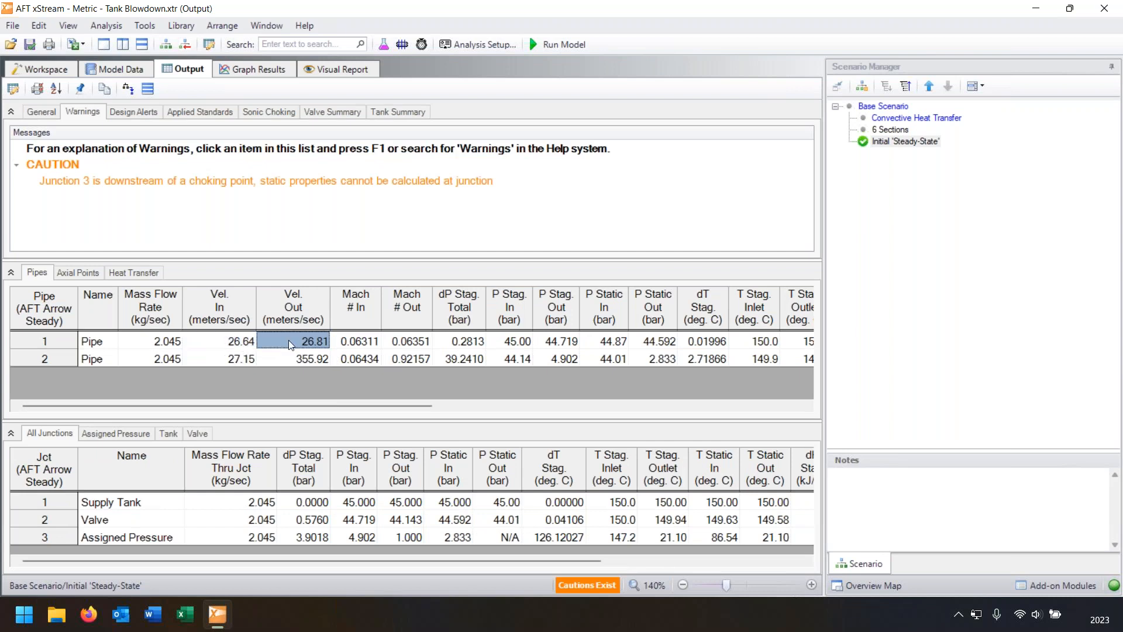
pyautogui.moveTo(231, 362); pyautogui.dragTo(282, 361)
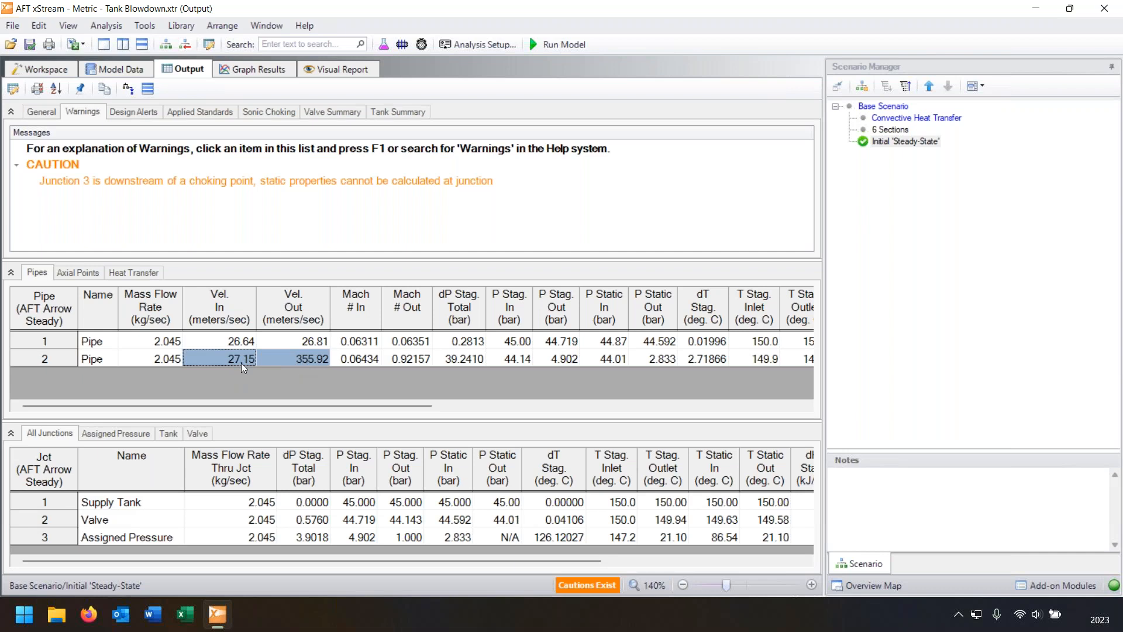
# - Compare both pipes' inlet and outlet Mach numbers and check where sonic choking is reported
pyautogui.moveTo(392, 363); pyautogui.dragTo(375, 338)
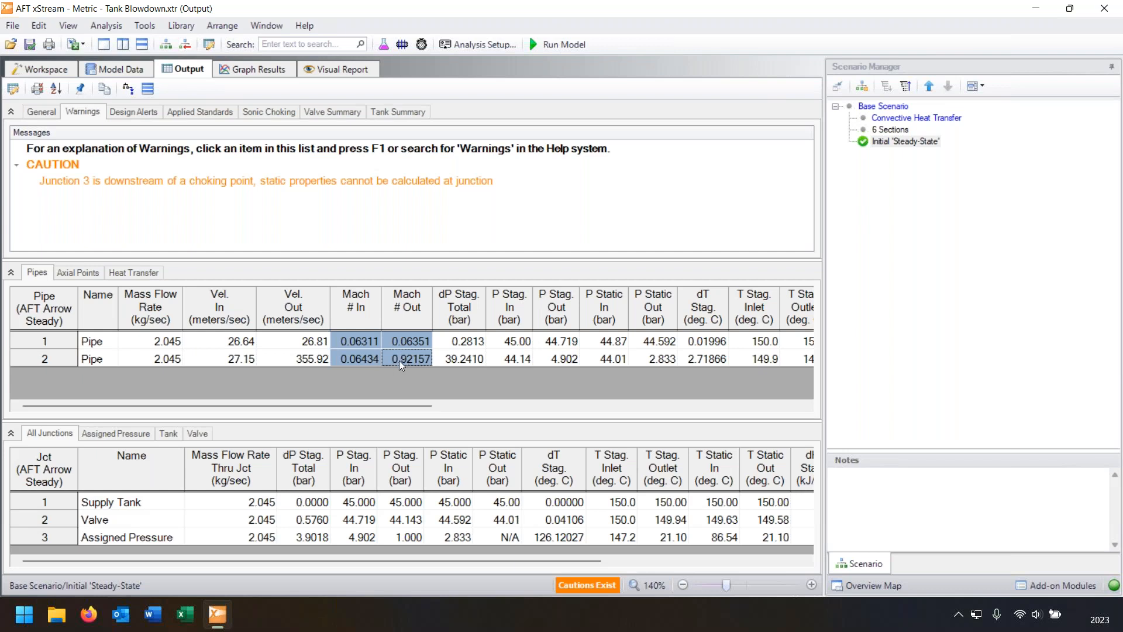
pyautogui.click(261, 112)
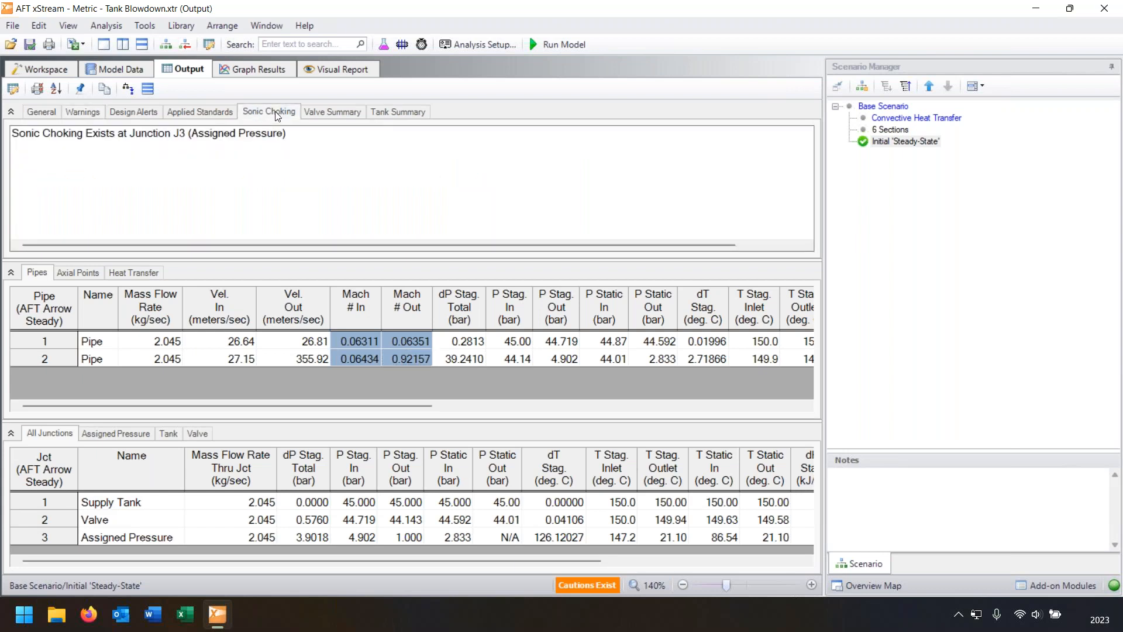
pyautogui.click(258, 133)
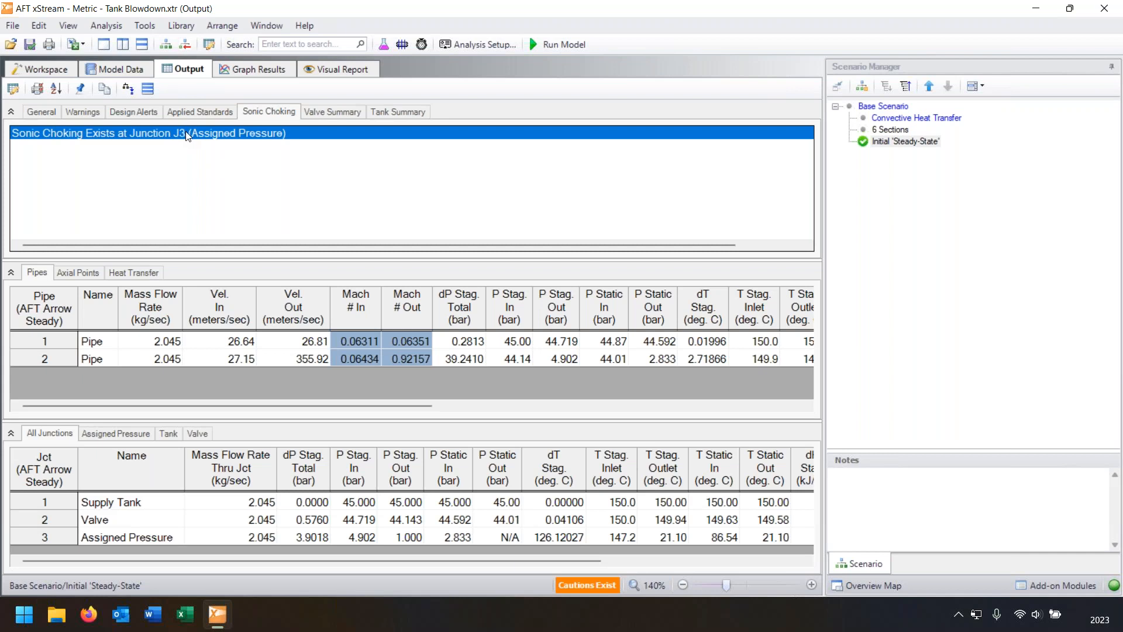
# - Load the saved Steady-state profile graph and move the Pressure Static and Density Static legends clear of their curves
pyautogui.click(238, 73)
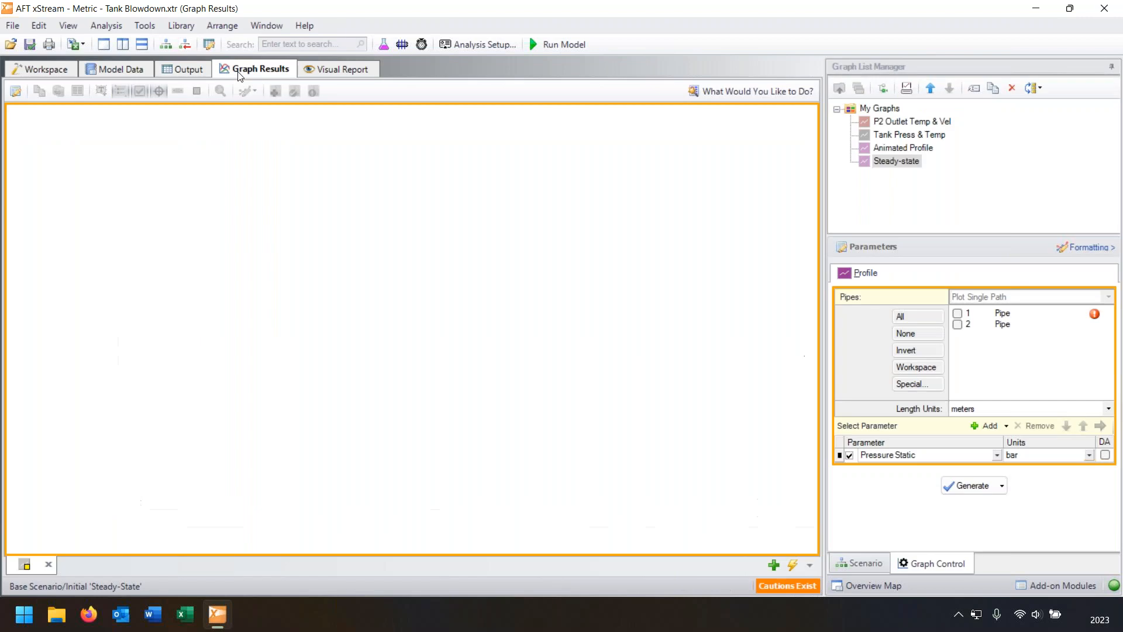
pyautogui.doubleClick(884, 162)
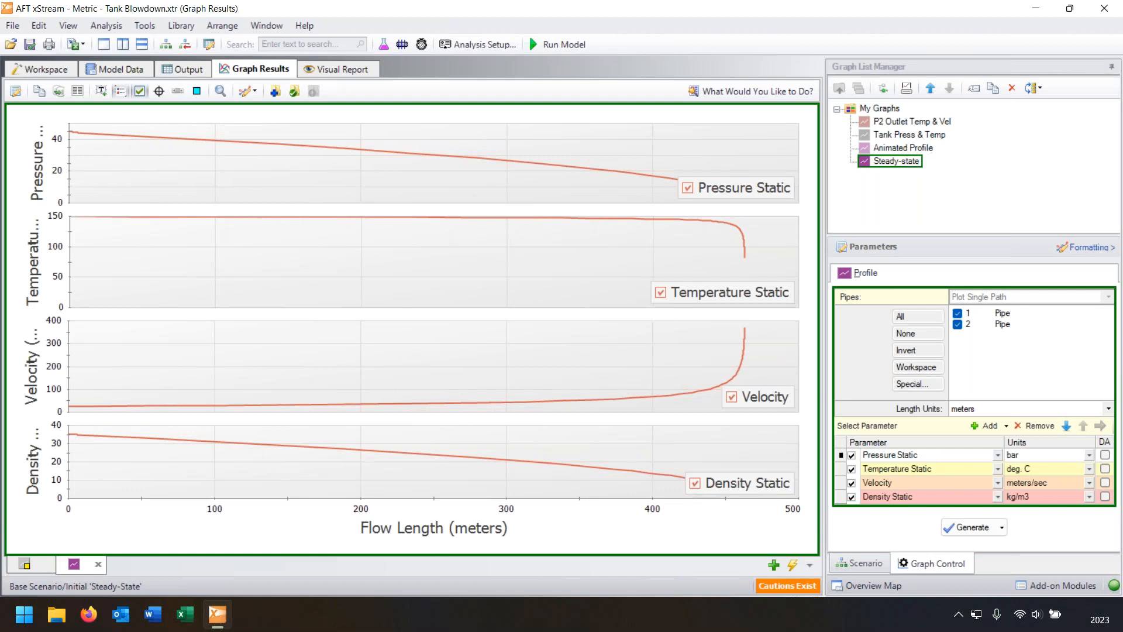
pyautogui.moveTo(735, 196); pyautogui.dragTo(731, 147)
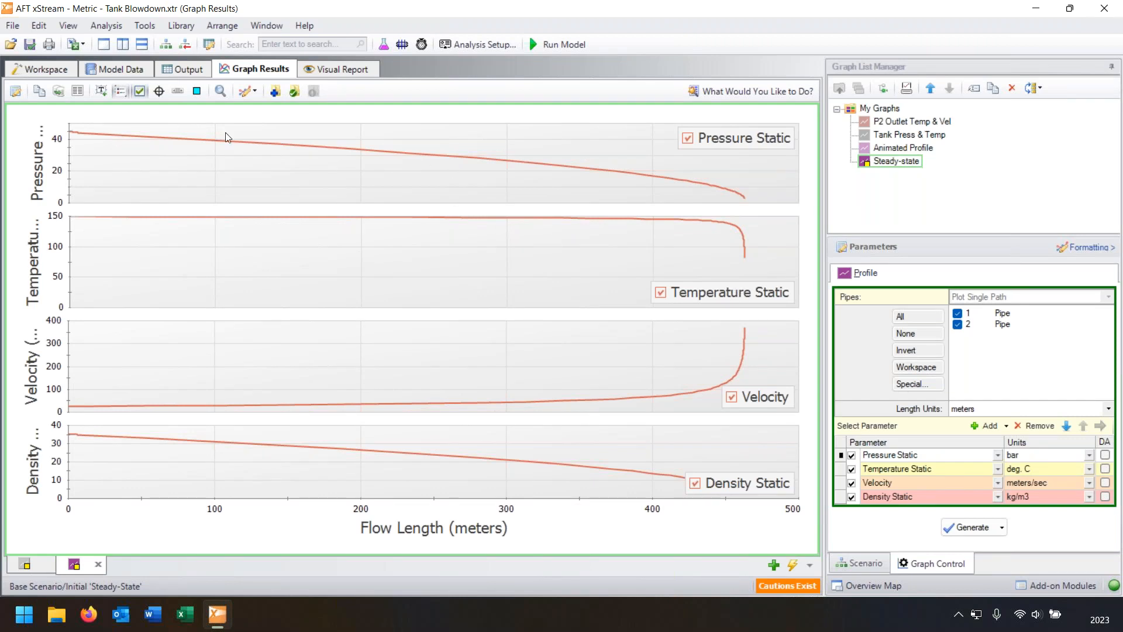
pyautogui.click(159, 91)
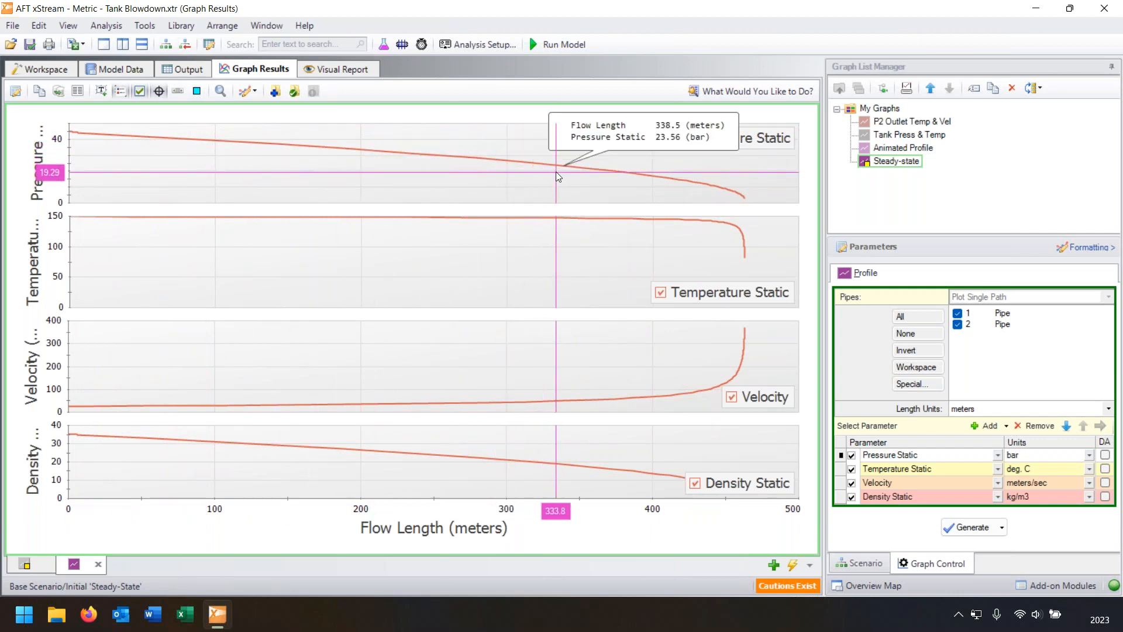
pyautogui.click(158, 92)
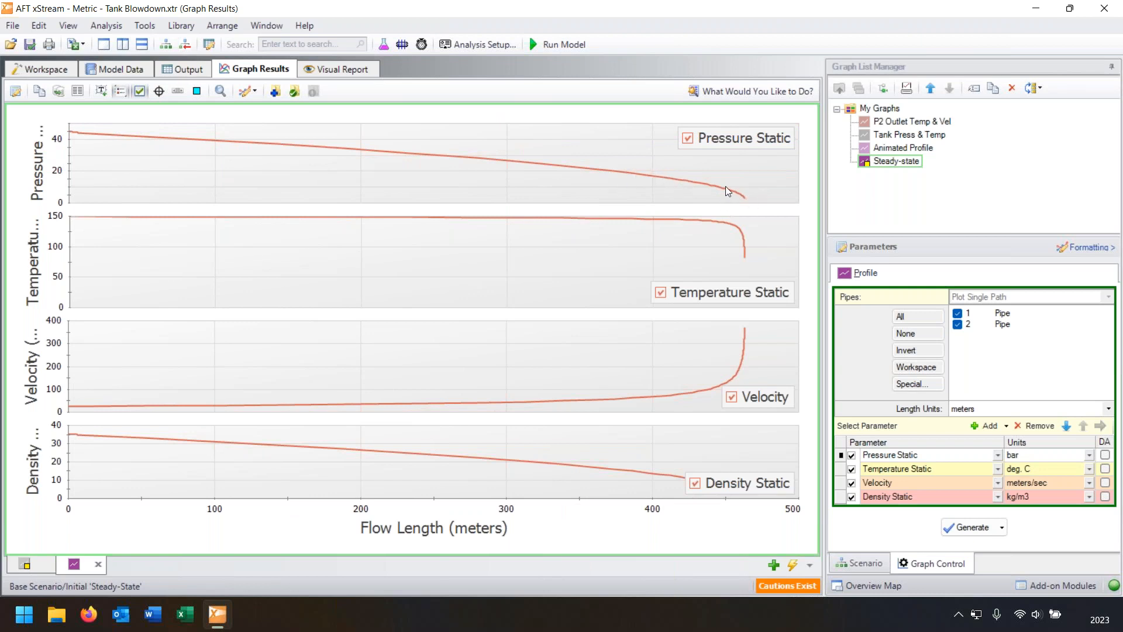
pyautogui.moveTo(721, 487); pyautogui.dragTo(725, 445)
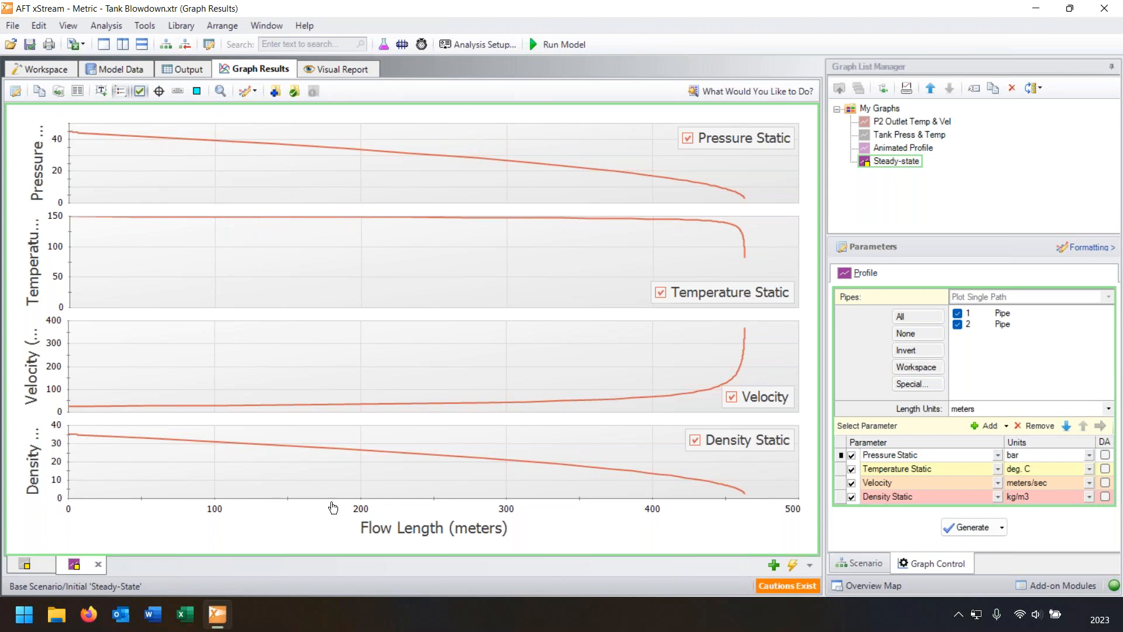
# - Check the pipe layout in the workspace, then trace the static pressure along the steady-state profile graph
pyautogui.click(59, 70)
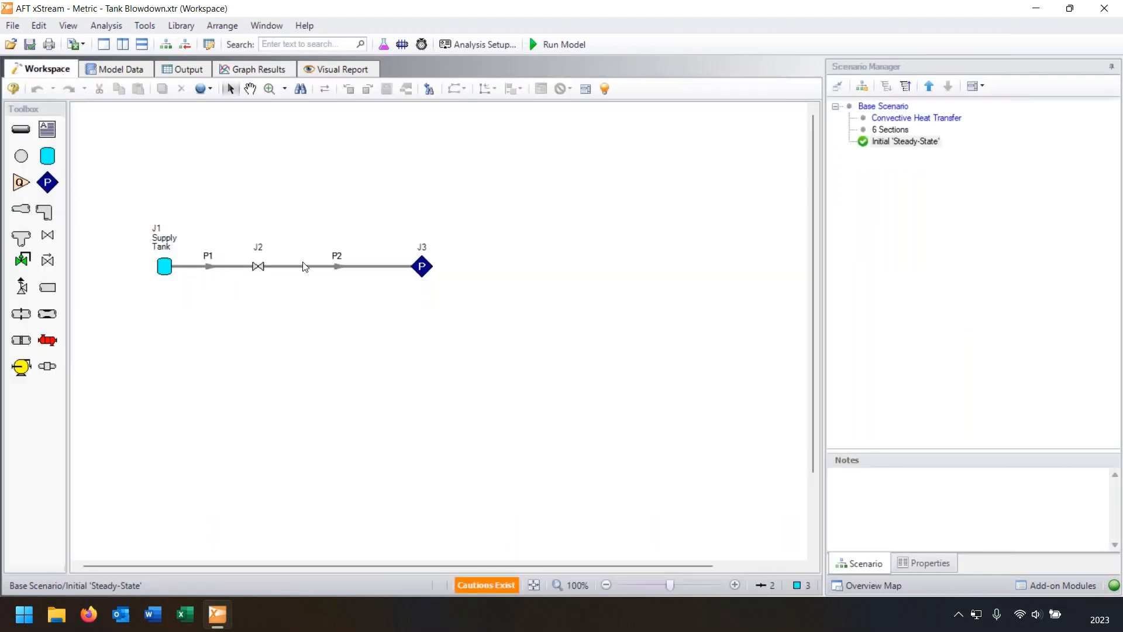
pyautogui.click(276, 70)
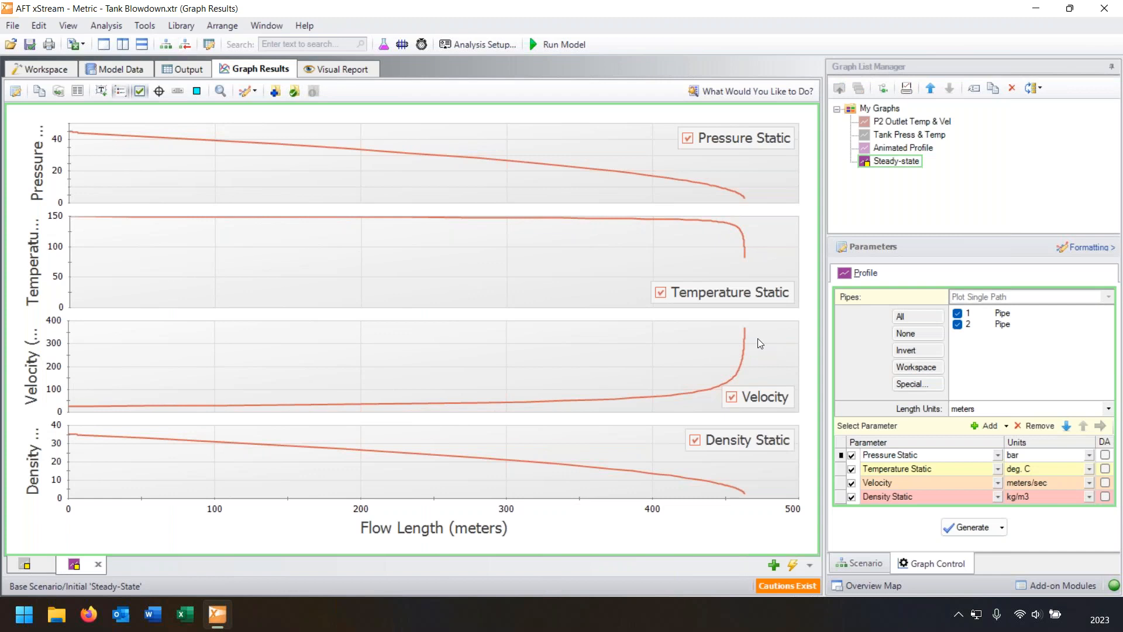
pyautogui.click(160, 92)
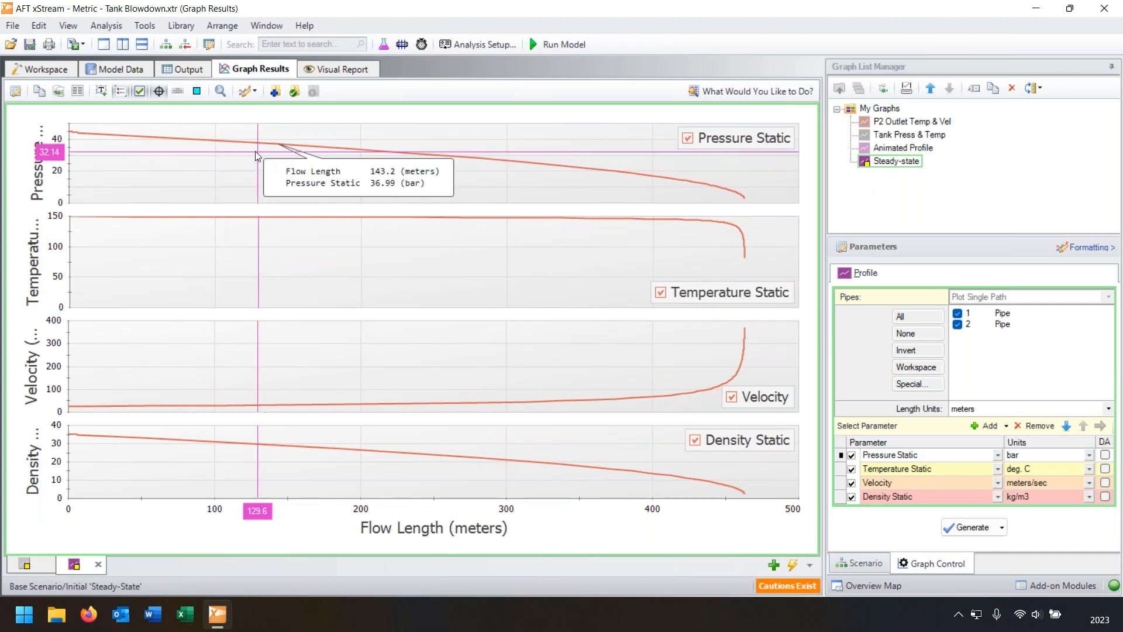
# - Add a new workspace layer named Max Velocity
pyautogui.click(44, 68)
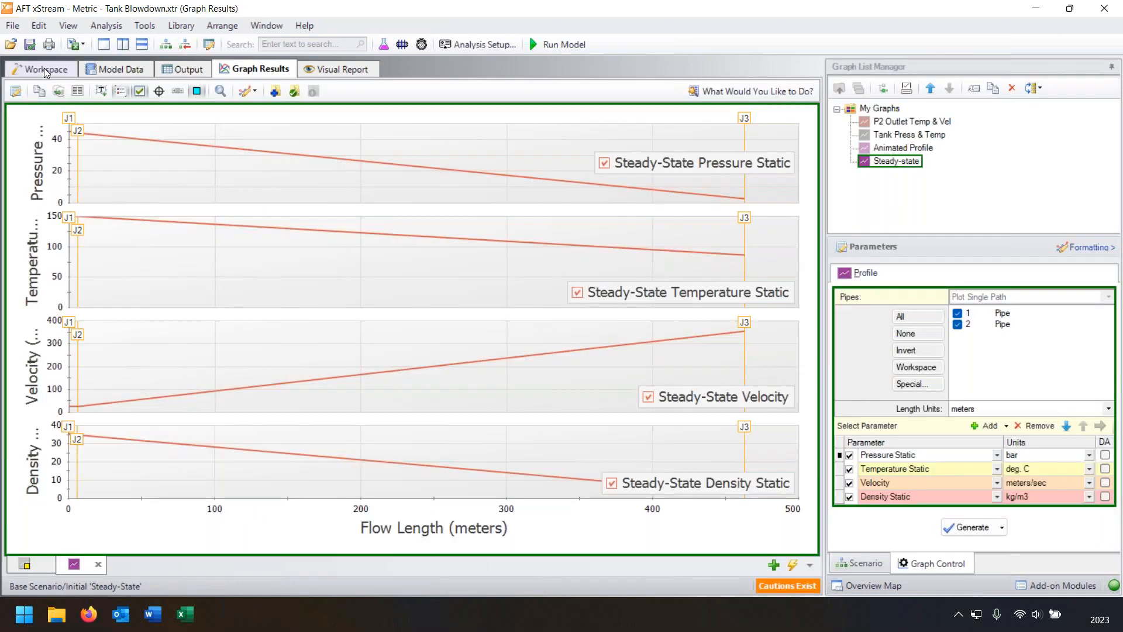
pyautogui.click(44, 68)
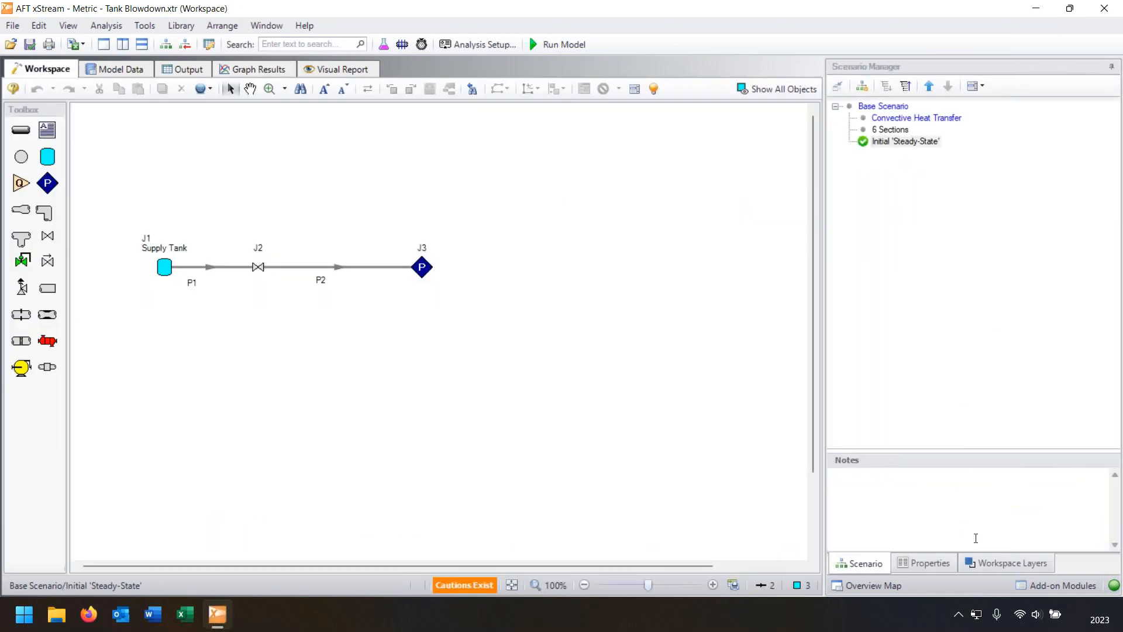
pyautogui.click(995, 565)
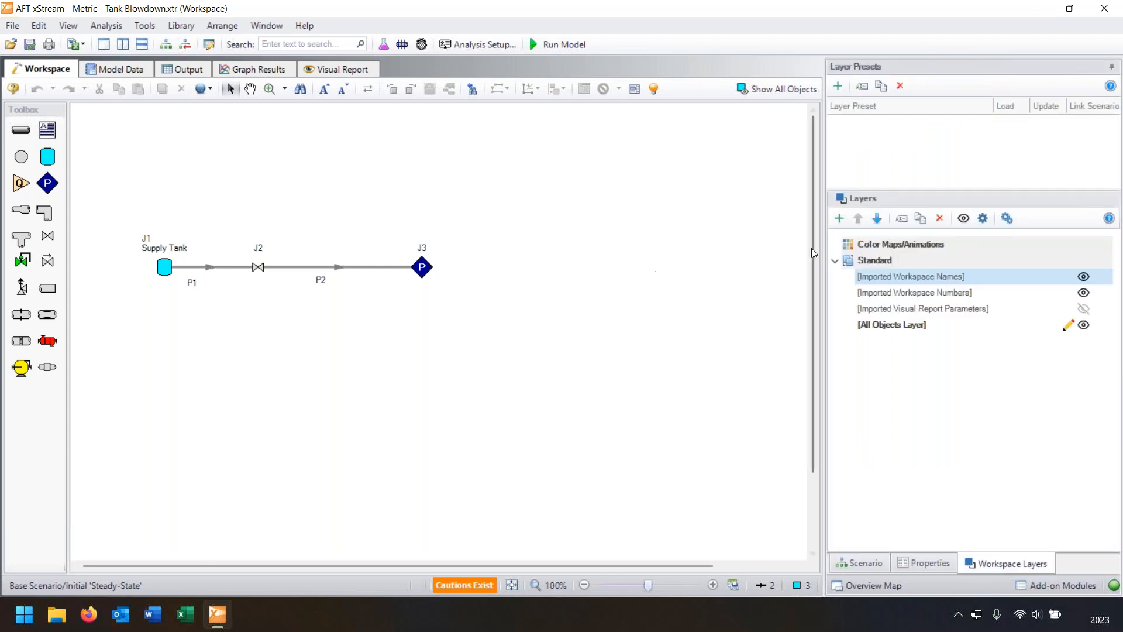
pyautogui.click(839, 218)
pyautogui.click(865, 236)
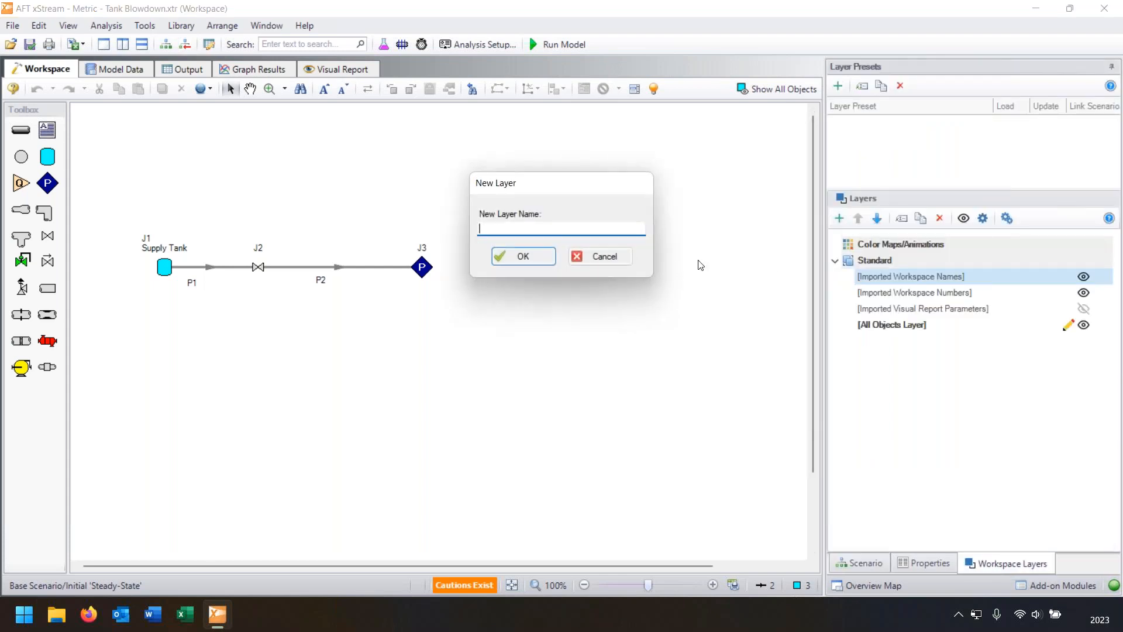
pyautogui.write('Max Velocity')
pyautogui.press('Return')
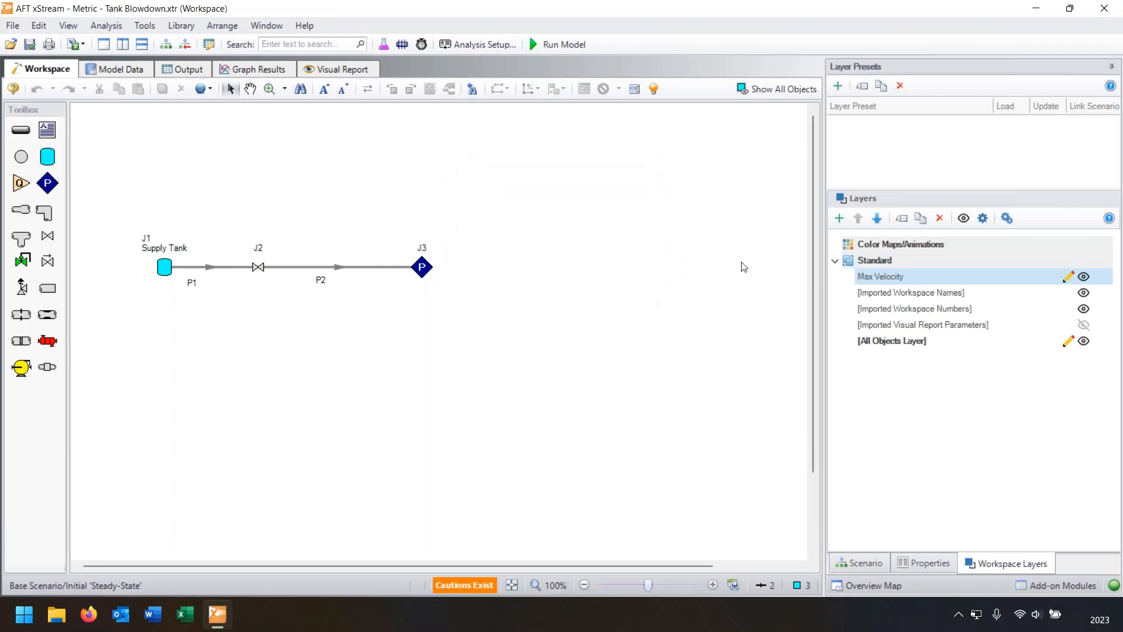
# - Show both pipes in the Max Velocity layer and make them slightly thicker and black
pyautogui.doubleClick(900, 276)
pyautogui.moveTo(458, 87); pyautogui.dragTo(833, 96)
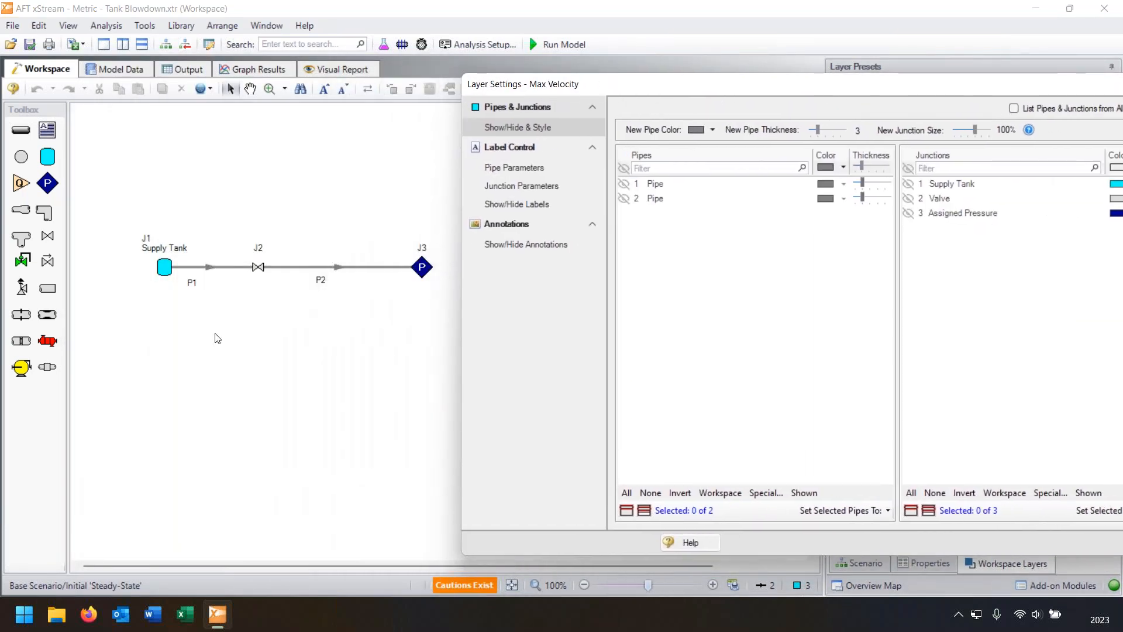
pyautogui.click(624, 182)
pyautogui.click(623, 198)
pyautogui.click(780, 189)
pyautogui.keyDown('shift'); pyautogui.click(770, 196); pyautogui.keyUp('shift')
pyautogui.moveTo(866, 167)
pyautogui.mouseDown()
pyautogui.moveTo(878, 167)
pyautogui.moveTo(865, 163)
pyautogui.mouseUp()
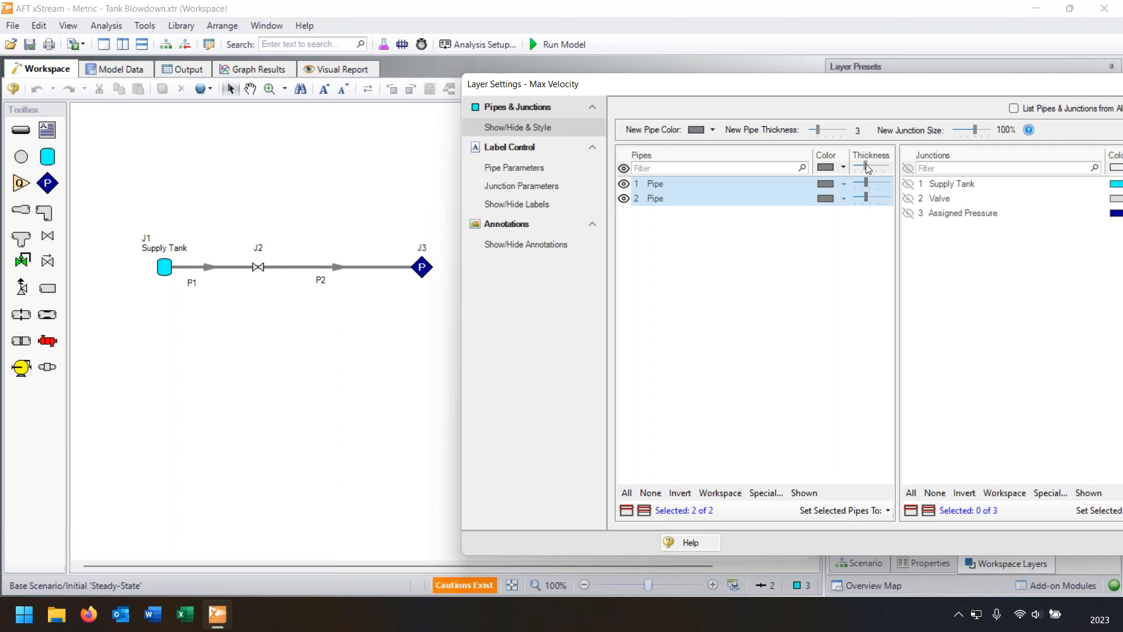
pyautogui.click(827, 169)
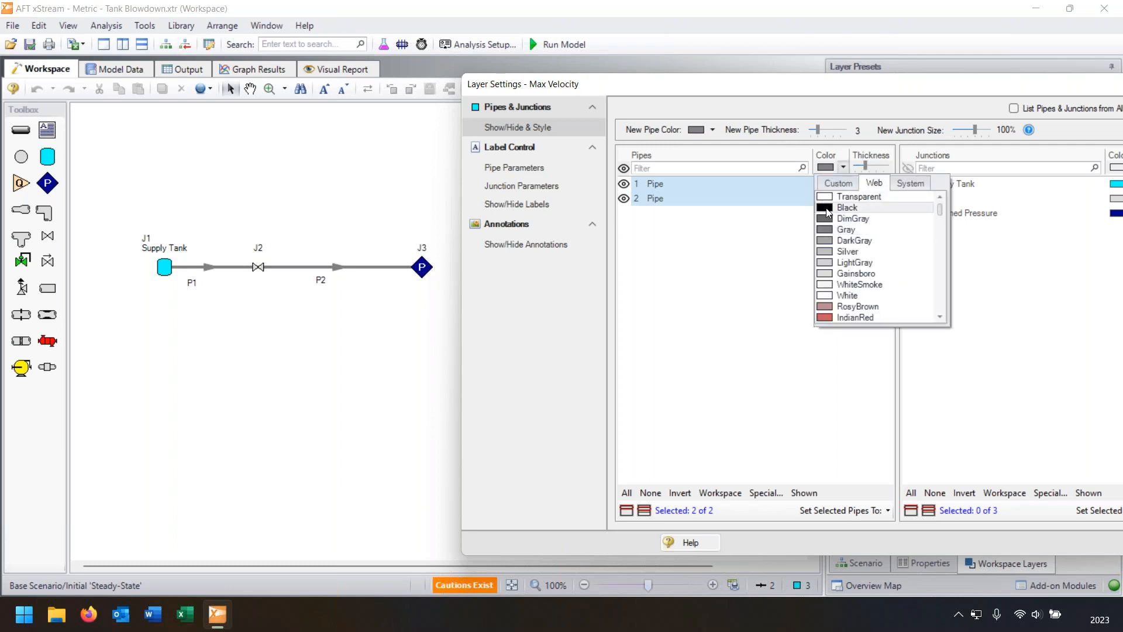
pyautogui.click(827, 209)
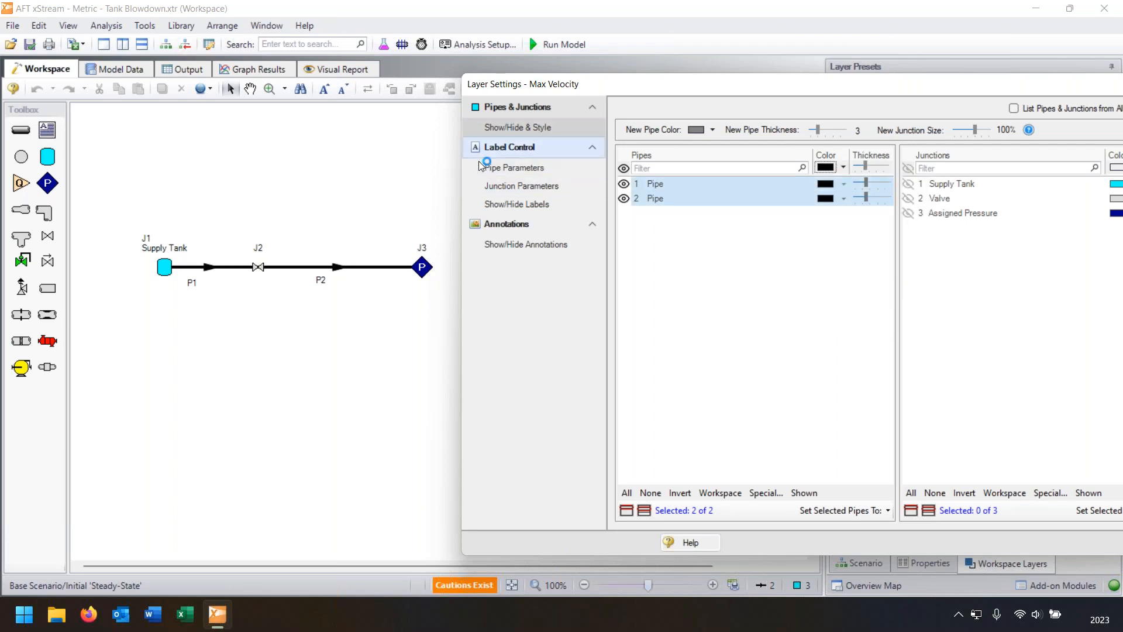
# - Add Max Velocity and Velocity Outlet in meters/sec to the layer's pipe label parameters
pyautogui.click(528, 168)
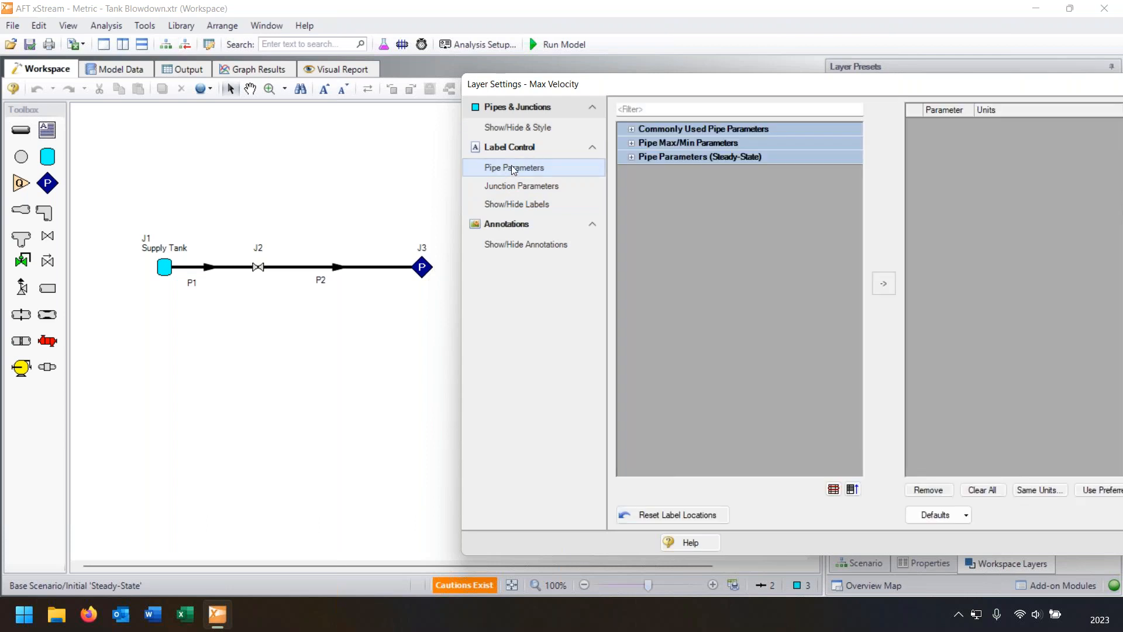
pyautogui.click(667, 109)
pyautogui.write('velocity')
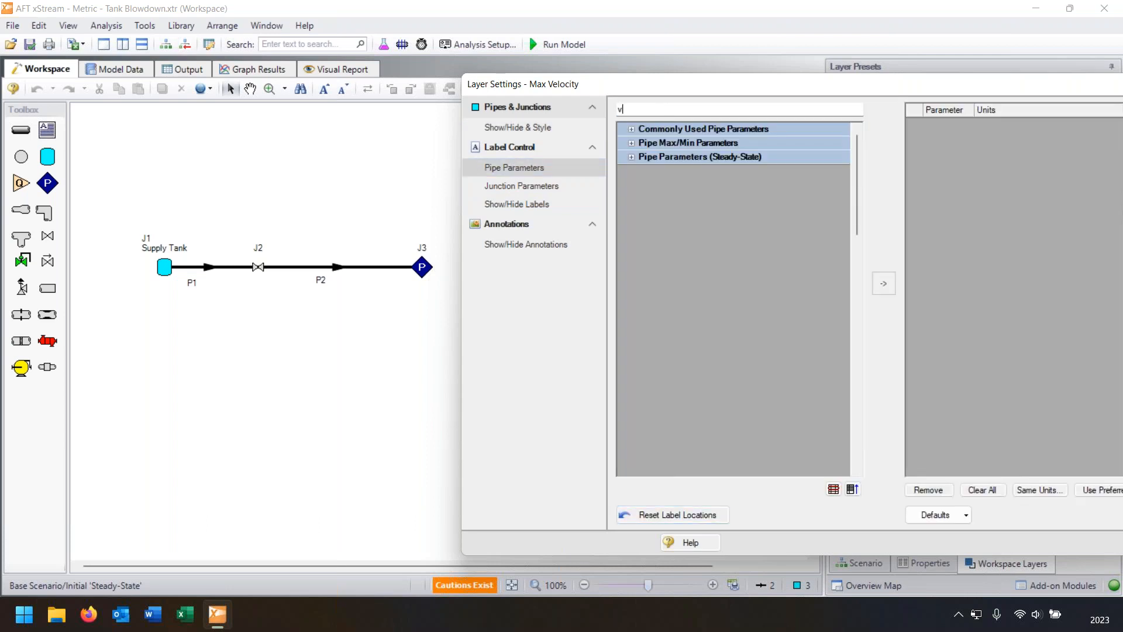
pyautogui.click(698, 162)
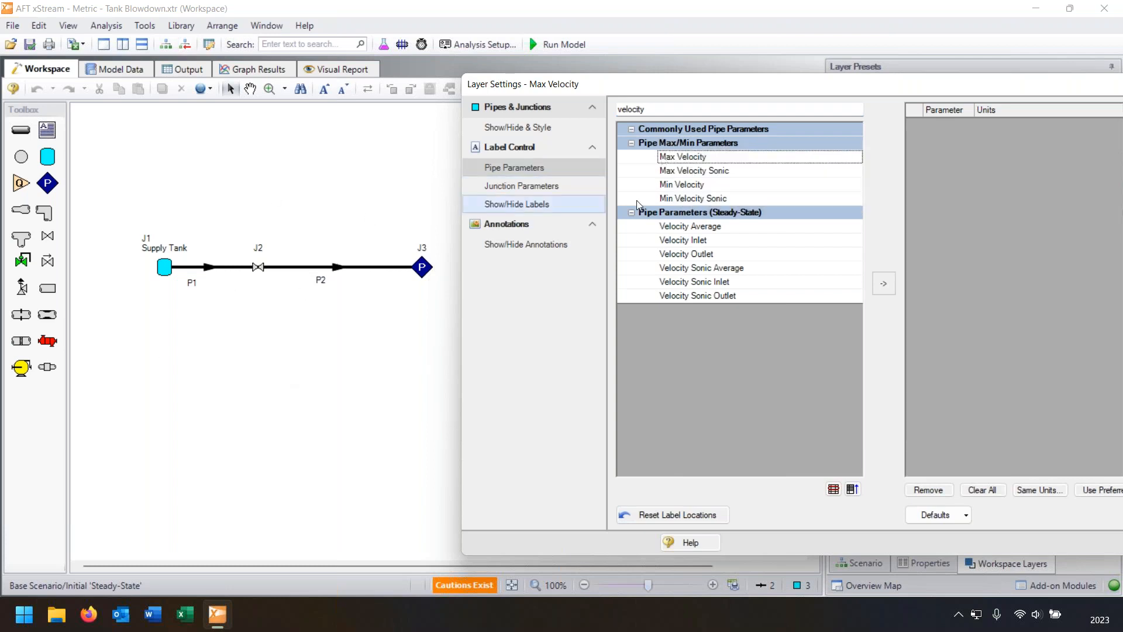
pyautogui.doubleClick(686, 159)
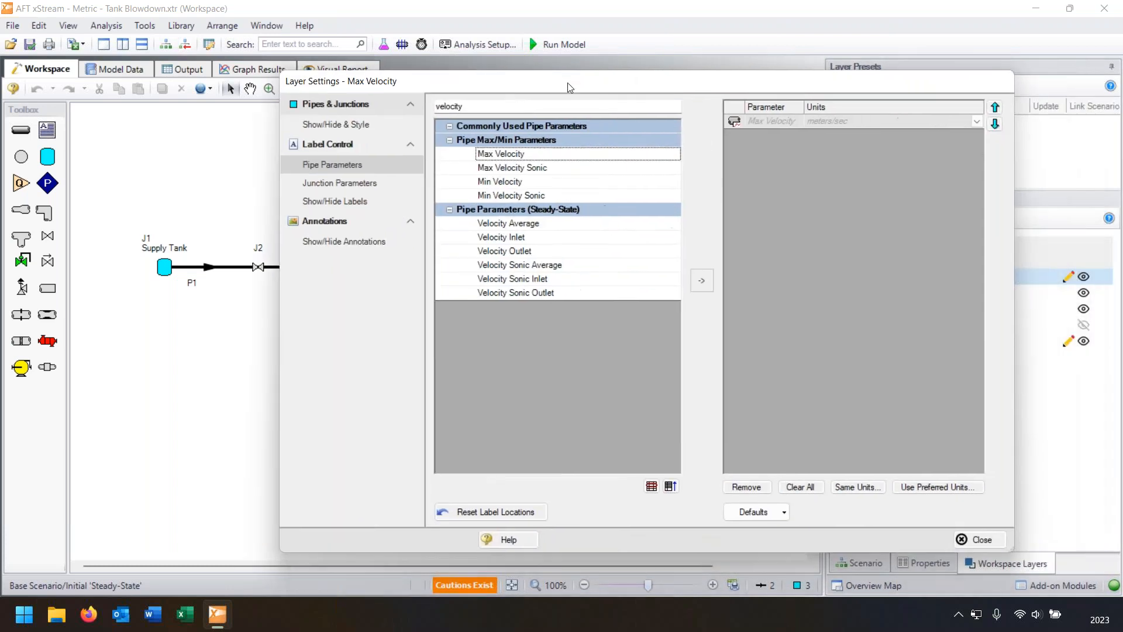
pyautogui.moveTo(781, 88); pyautogui.dragTo(910, 75)
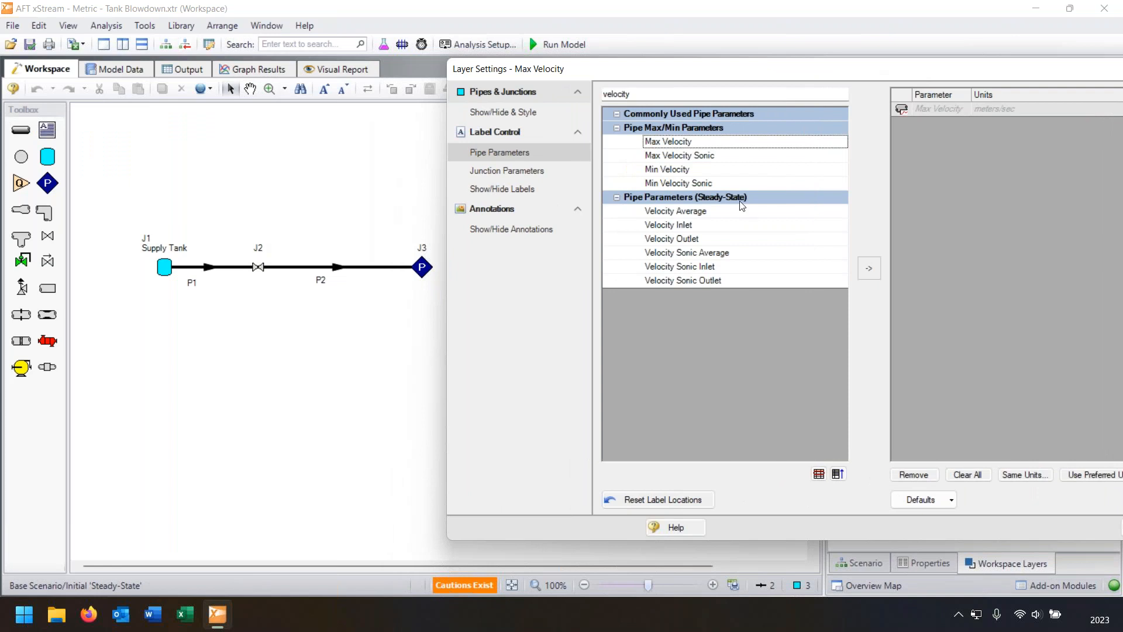
pyautogui.doubleClick(687, 239)
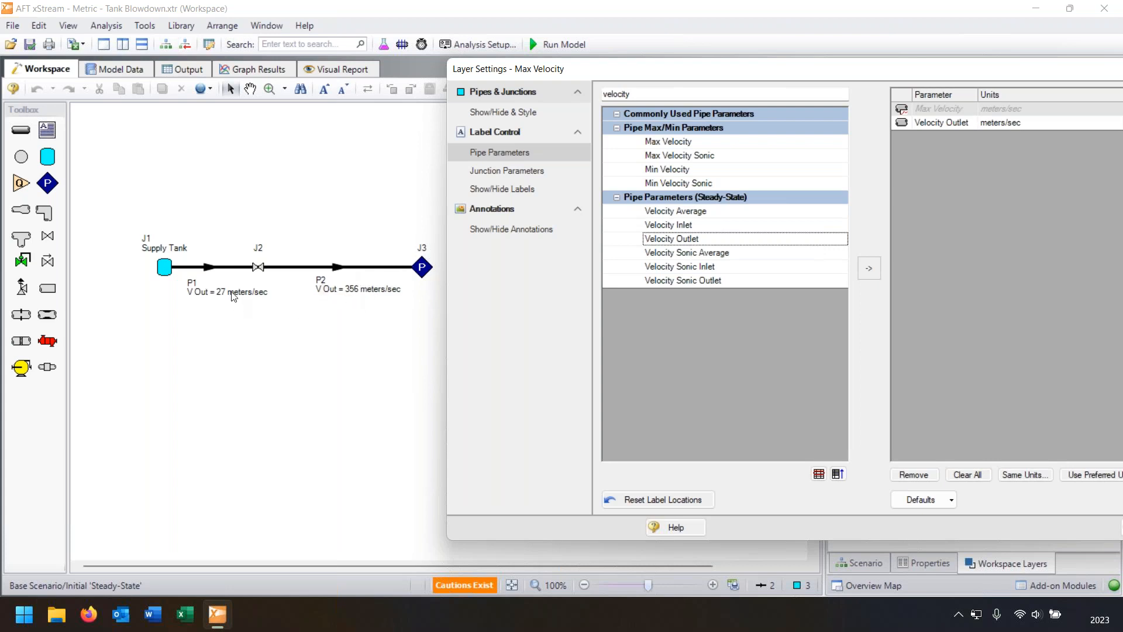
# - Add Pressure Loss Static Total in bar to the layer's pipe label parameters
pyautogui.moveTo(659, 96); pyautogui.dragTo(514, 93)
pyautogui.write('press')
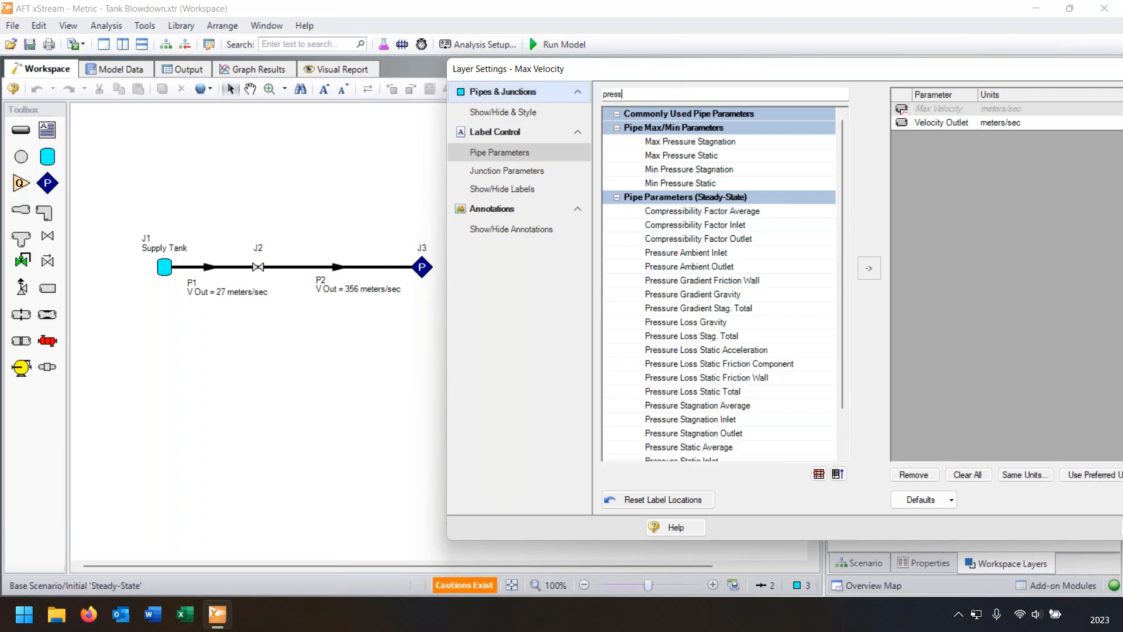
pyautogui.write('ure')
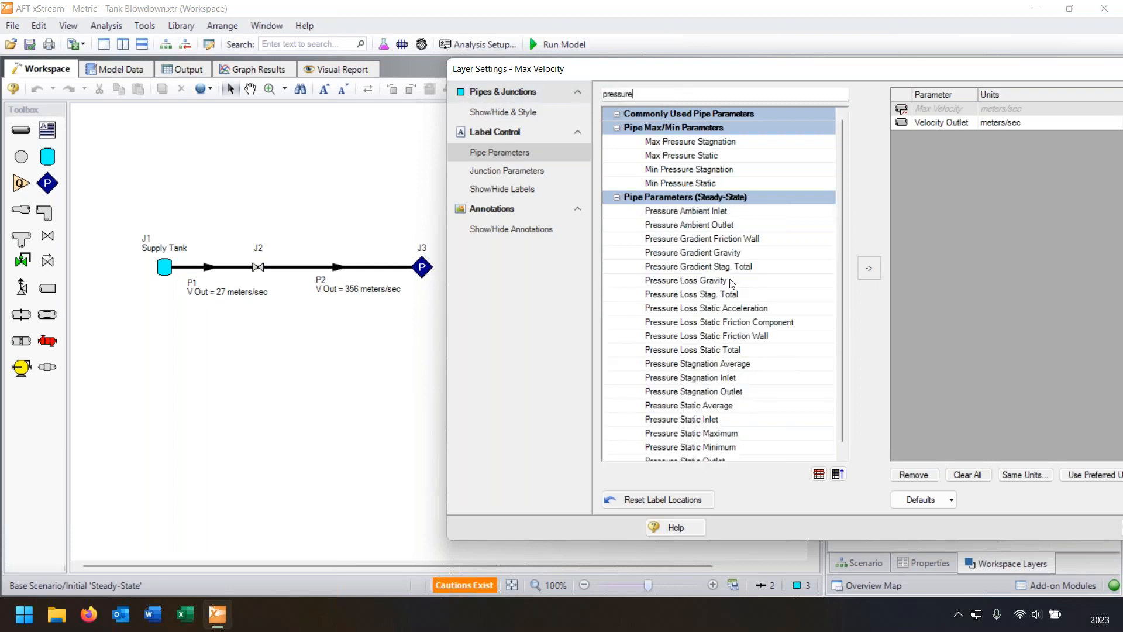
pyautogui.doubleClick(693, 348)
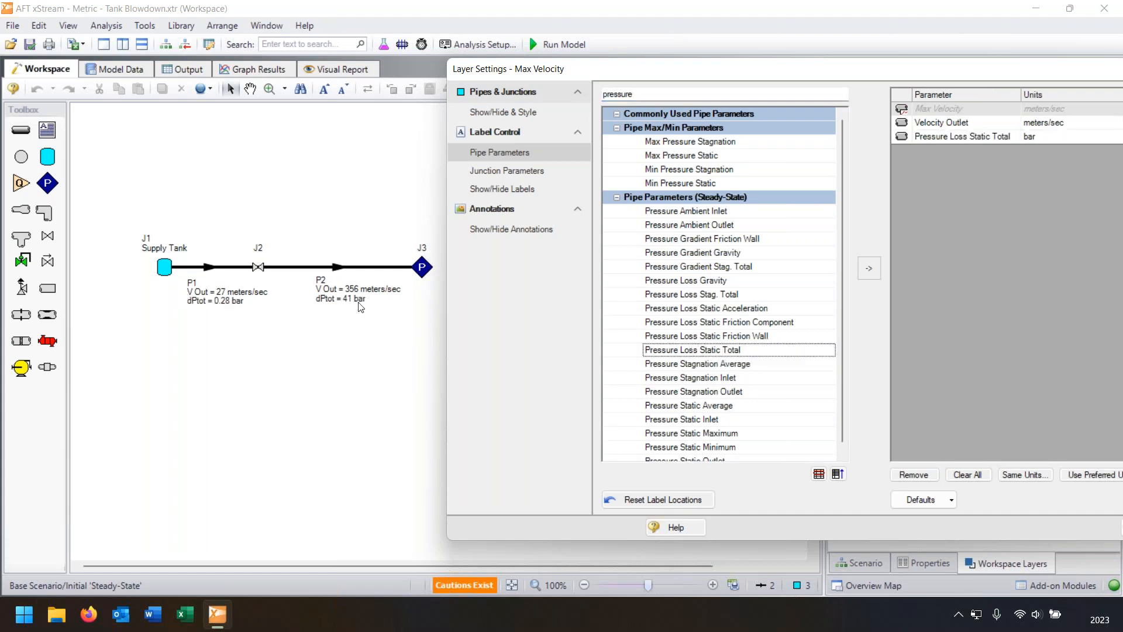
# - Compare the Max Velocity layer's pipe labels with the output results, and bring the labelled model into view in the workspace
pyautogui.click(268, 345)
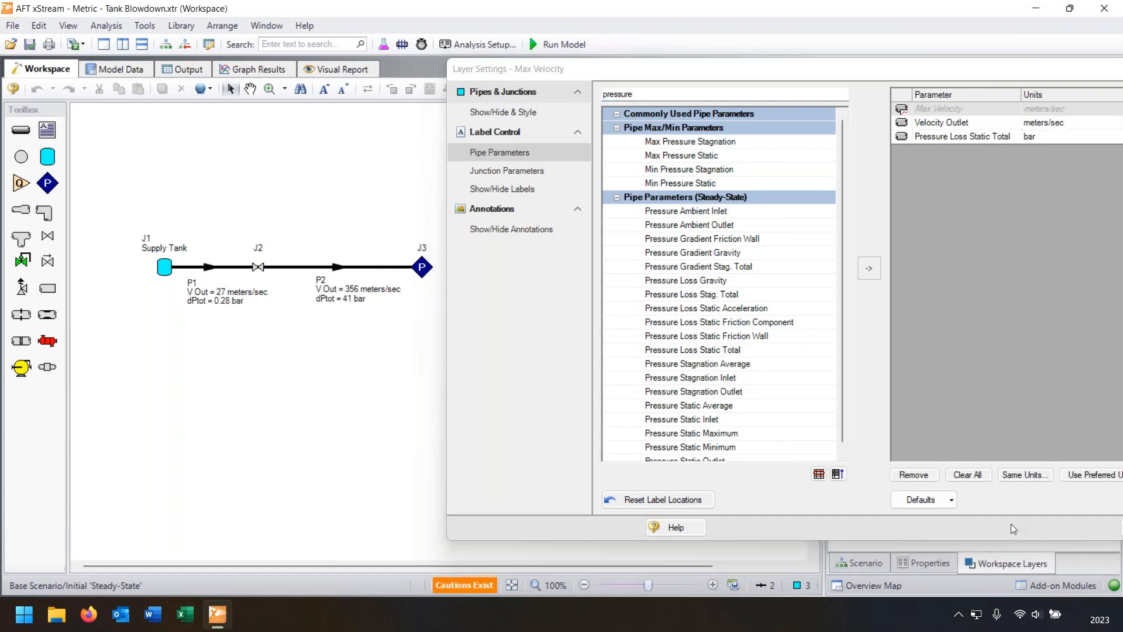
pyautogui.scroll(-5, 279, 396)
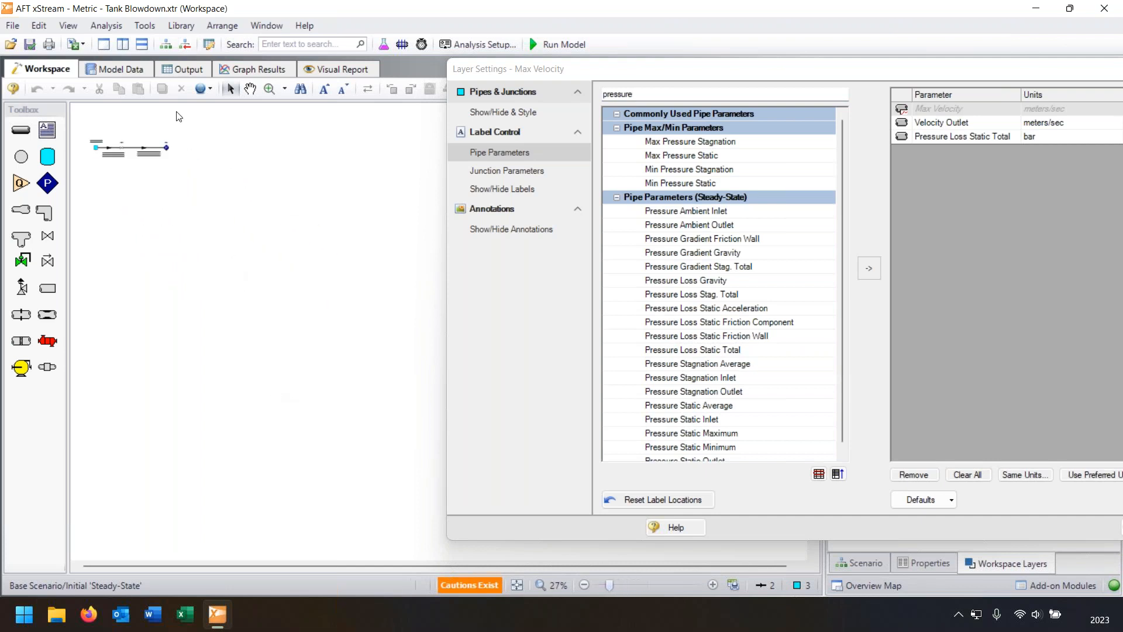
pyautogui.click(180, 68)
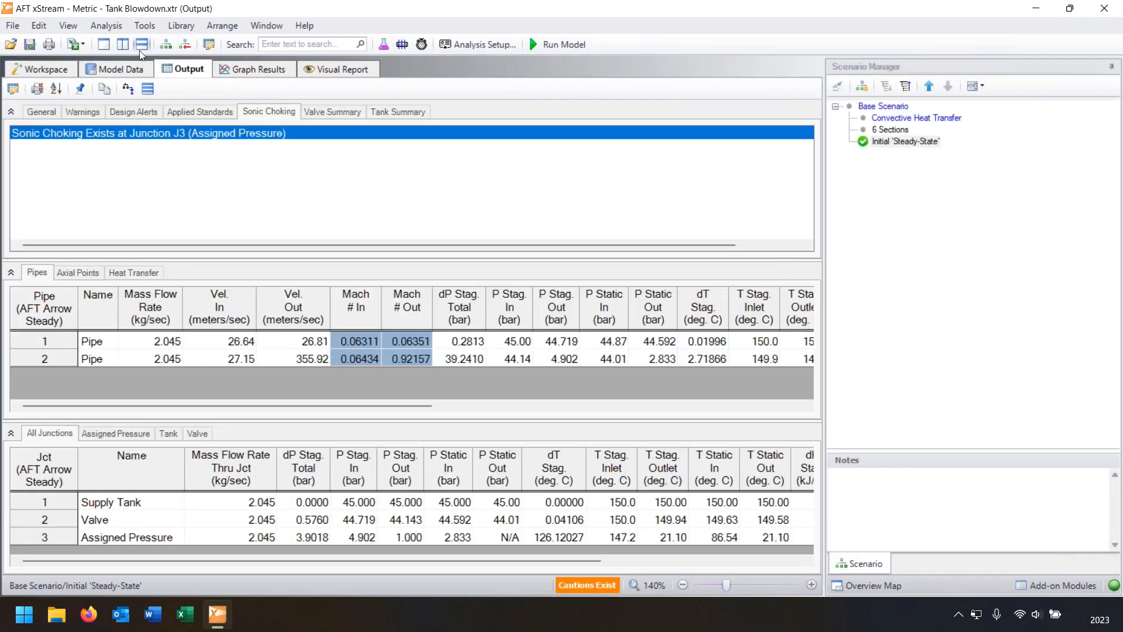
pyautogui.click(61, 69)
pyautogui.scroll(5, 147, 160)
pyautogui.moveTo(148, 161); pyautogui.dragTo(387, 307)
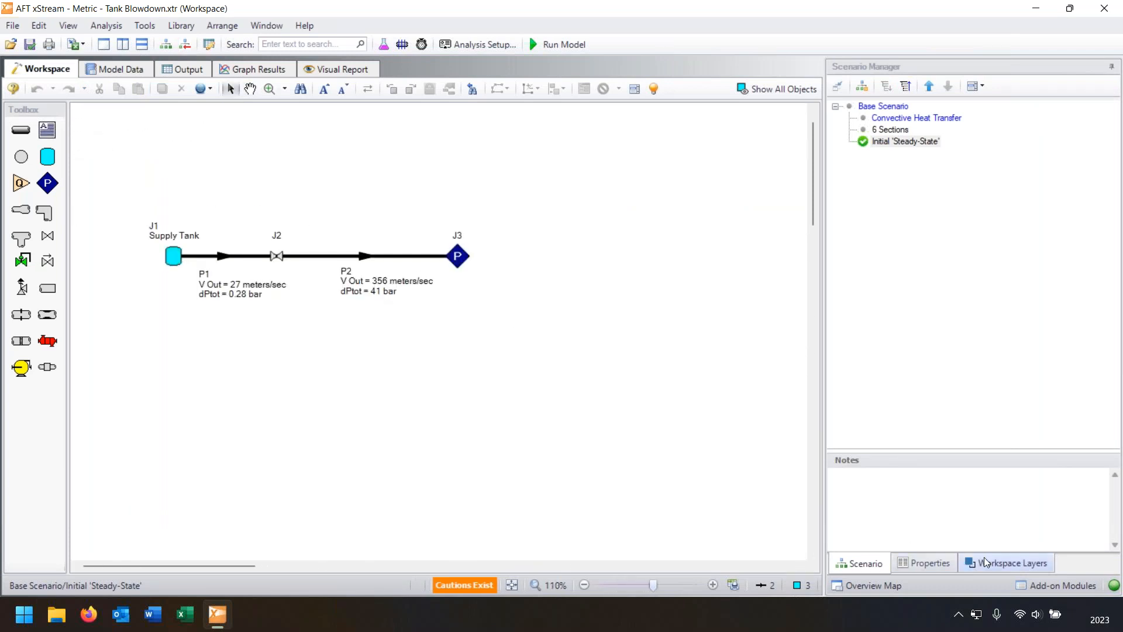
# - Toggle the Max Velocity layer's visibility to compare the workspace with and without its labels, leaving the layer hidden
pyautogui.click(1007, 562)
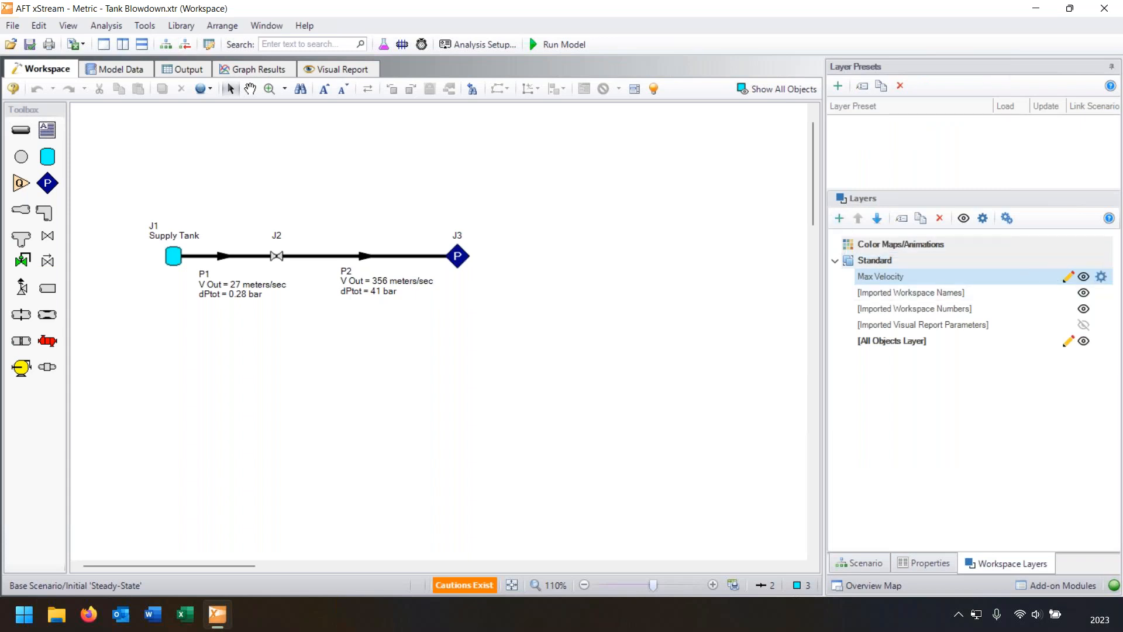
pyautogui.click(1085, 279)
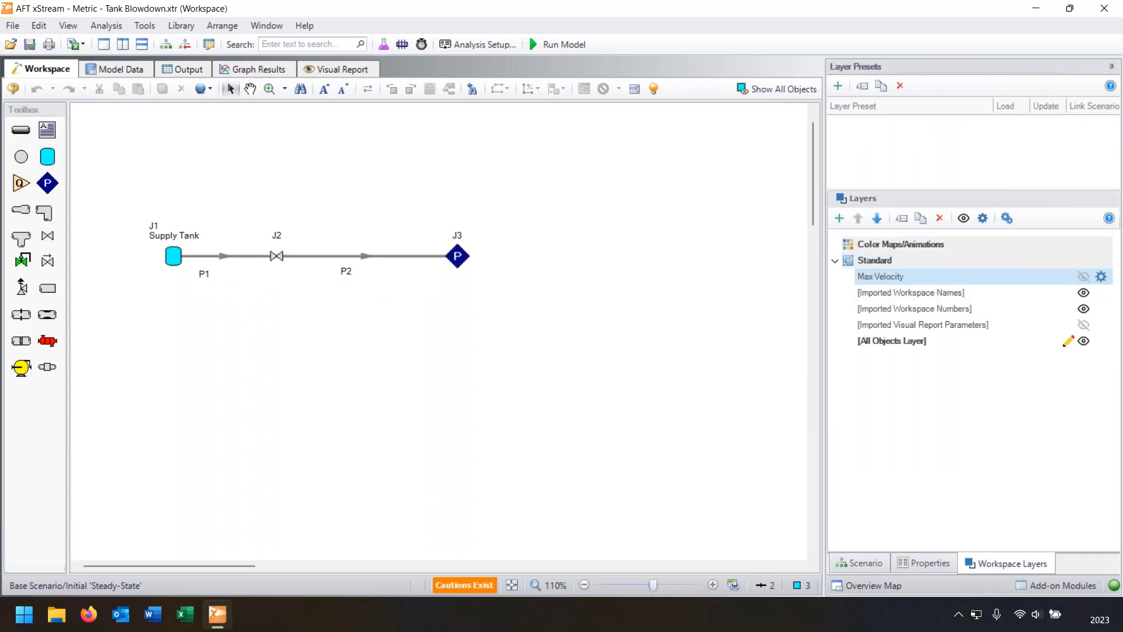
pyautogui.click(1084, 276)
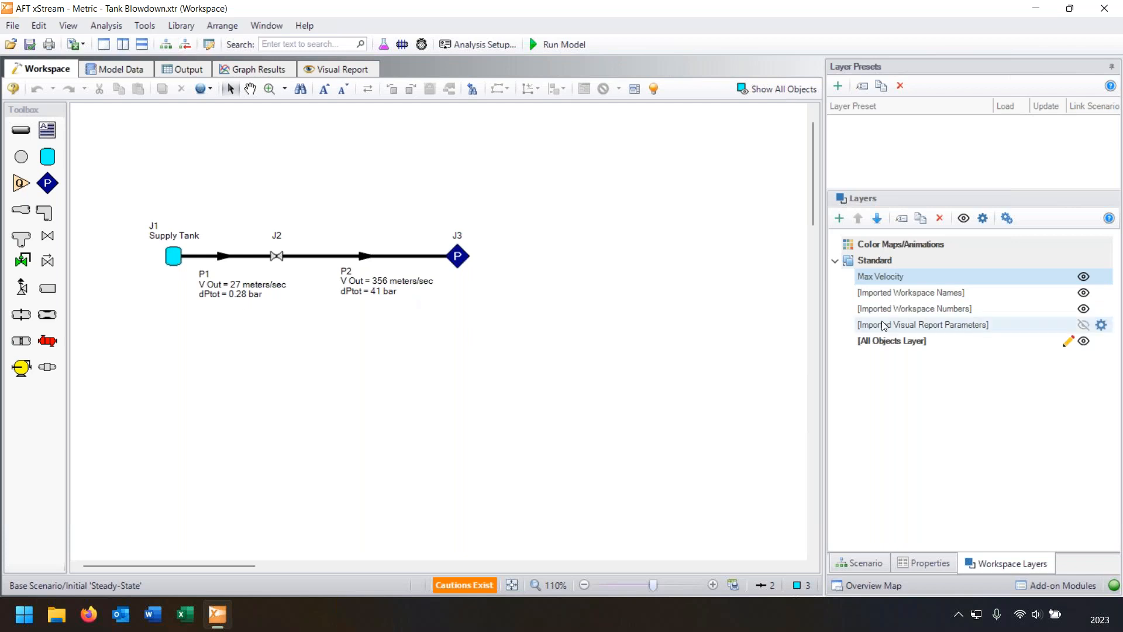
pyautogui.click(1083, 276)
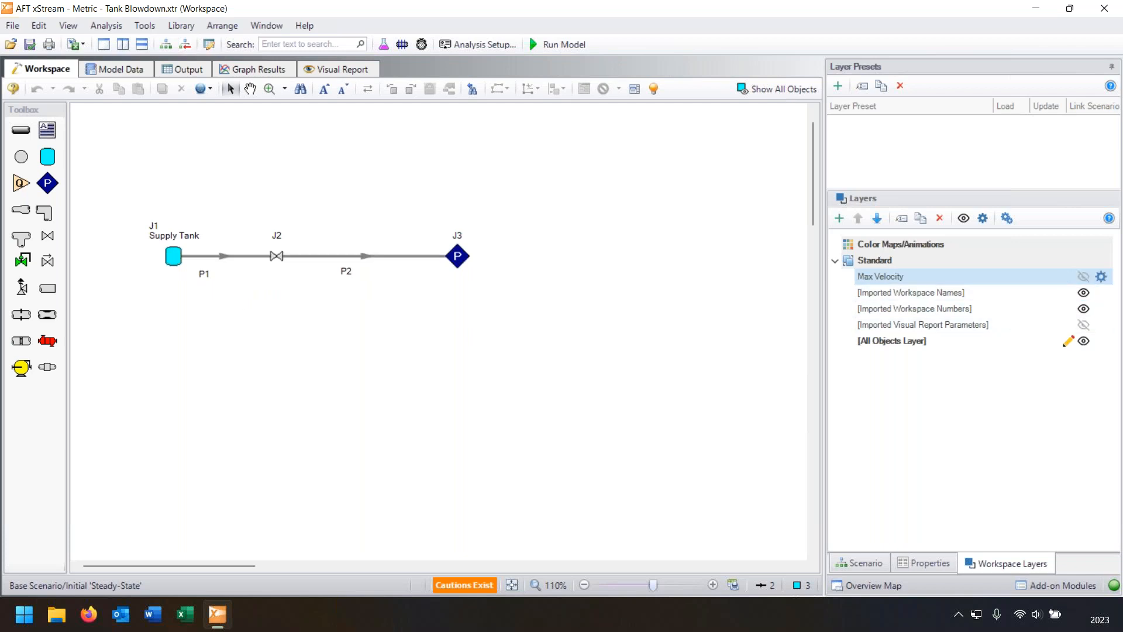
pyautogui.click(1083, 276)
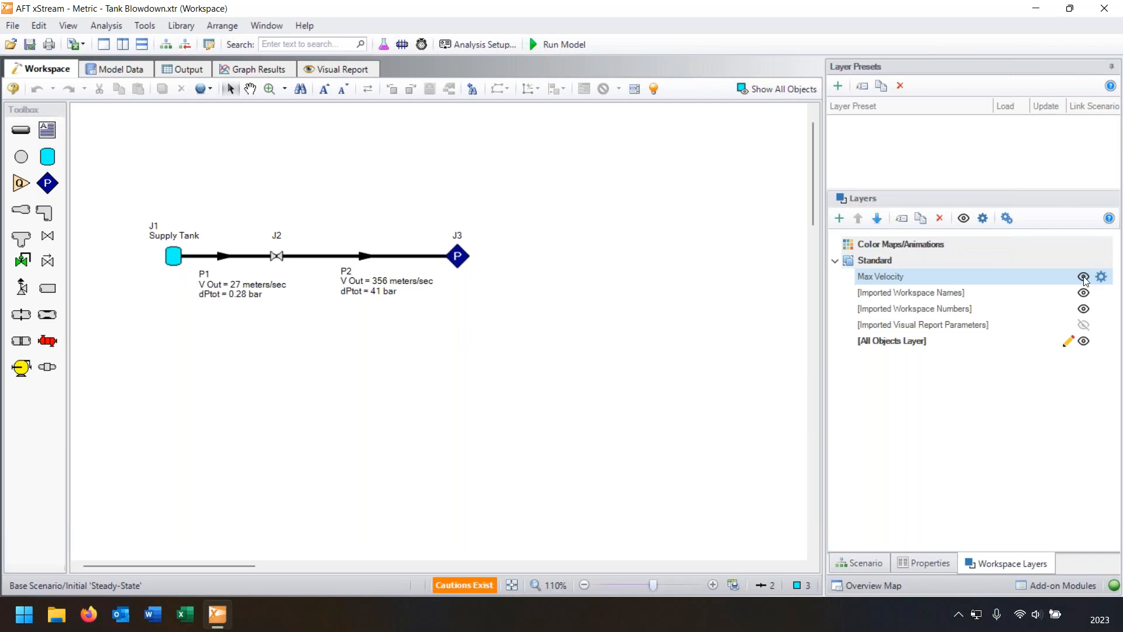
pyautogui.click(1083, 279)
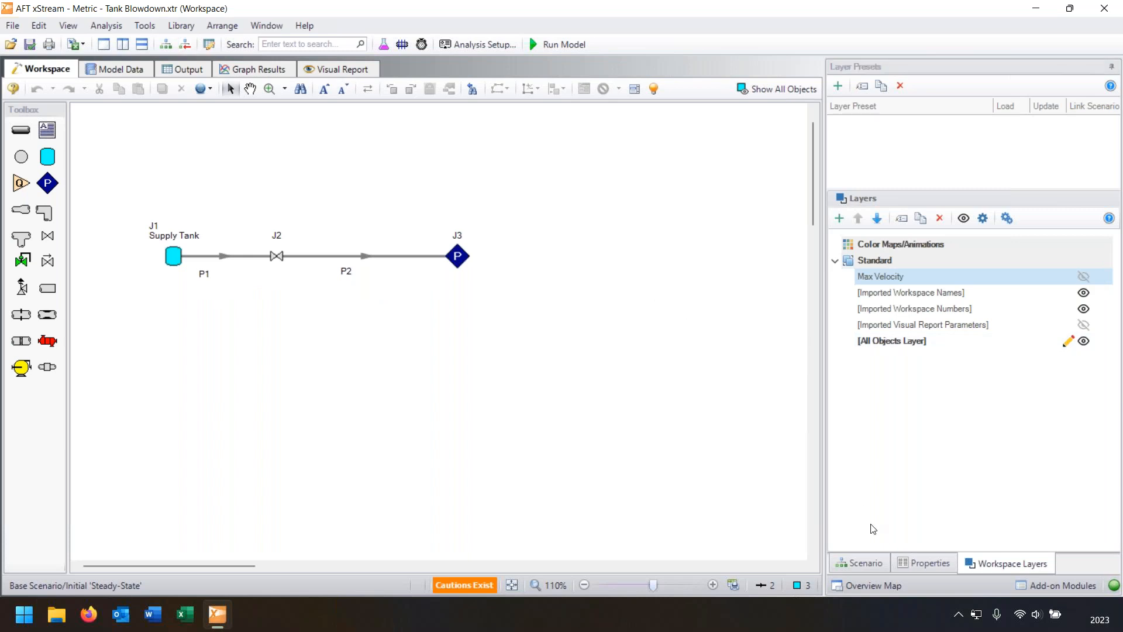
# - Select the whole model and load the Base Scenario
pyautogui.click(867, 563)
pyautogui.moveTo(576, 182); pyautogui.dragTo(90, 321)
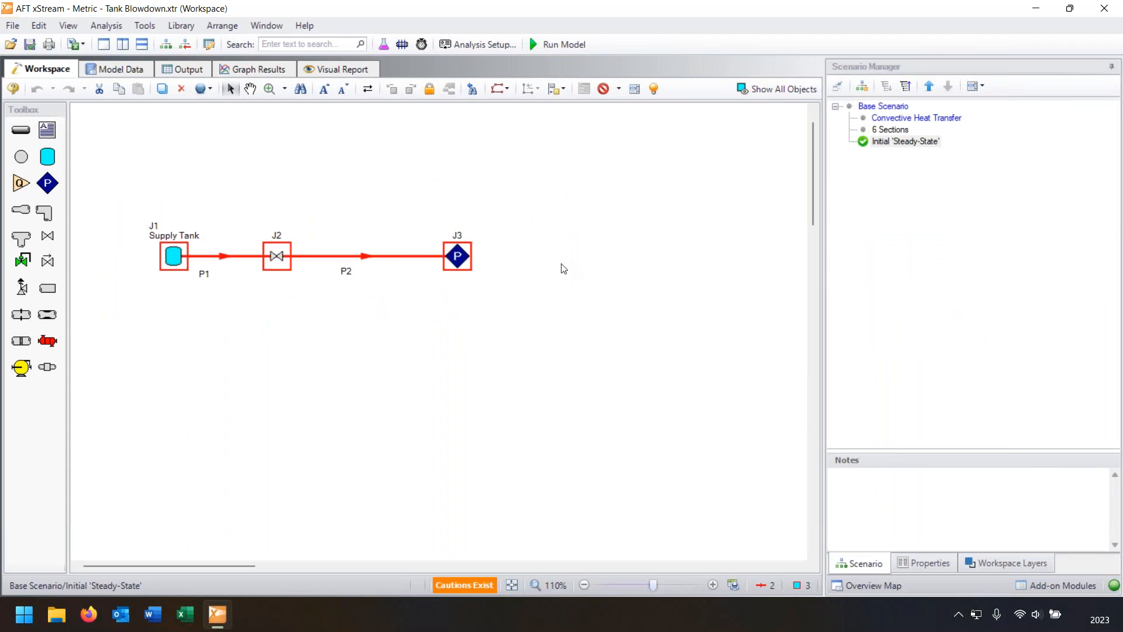
pyautogui.doubleClick(868, 107)
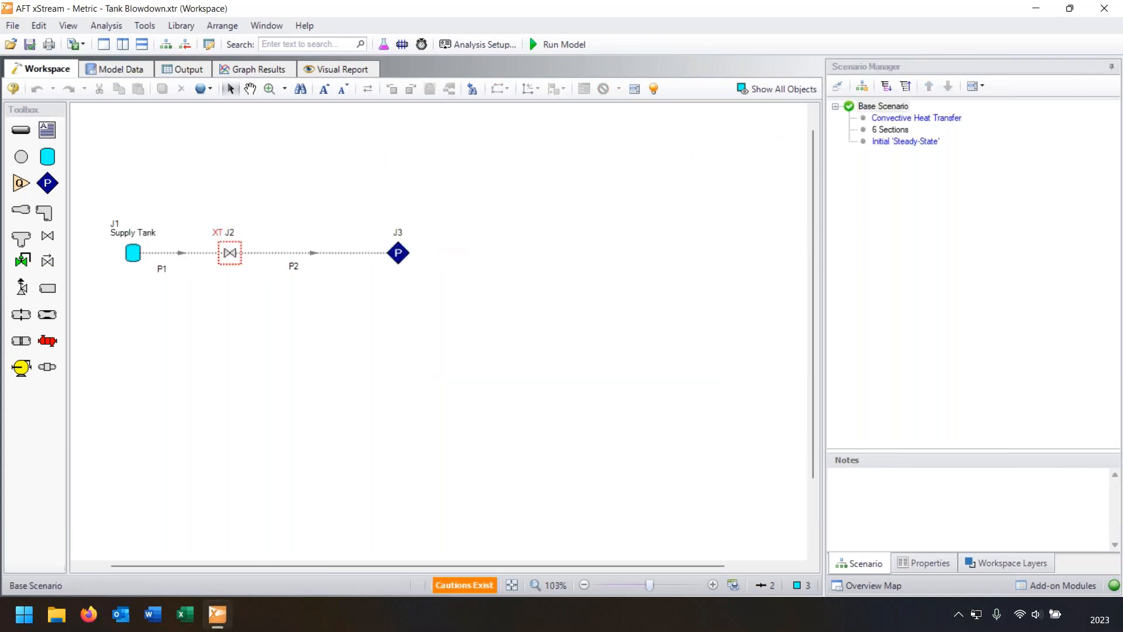
# - Inspect the supply tank, valve J2 and the pressure model of assigned pressure junction J3, closing its properties without changes
pyautogui.moveTo(96, 209); pyautogui.dragTo(170, 326)
pyautogui.moveTo(174, 188); pyautogui.dragTo(249, 340)
pyautogui.moveTo(205, 203); pyautogui.dragTo(264, 316)
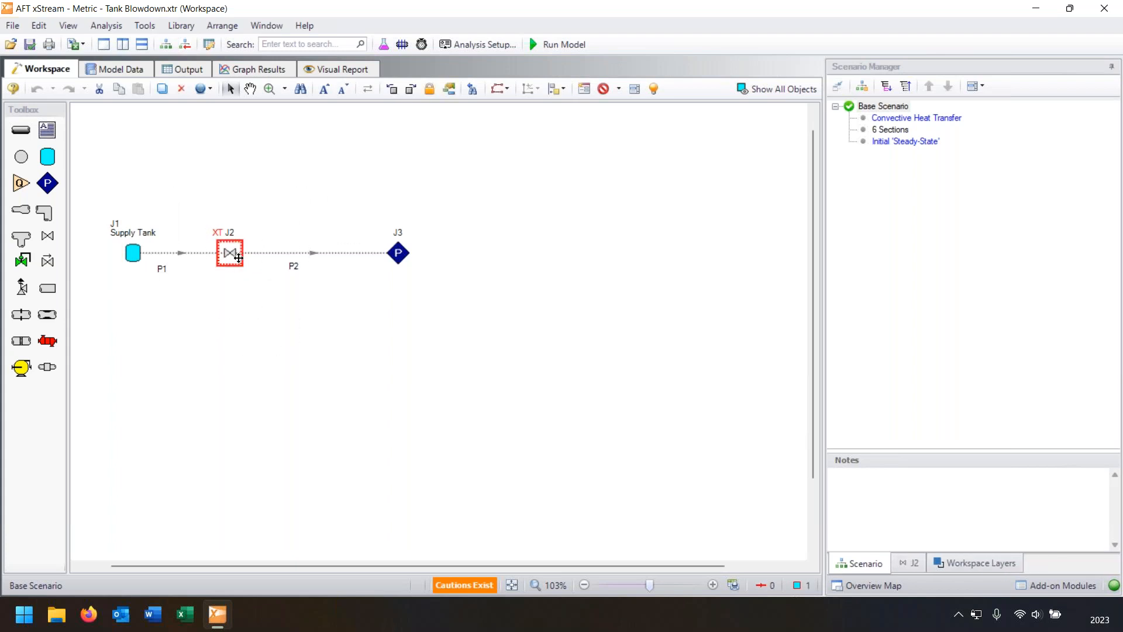
pyautogui.moveTo(368, 198); pyautogui.dragTo(433, 286)
pyautogui.doubleClick(405, 253)
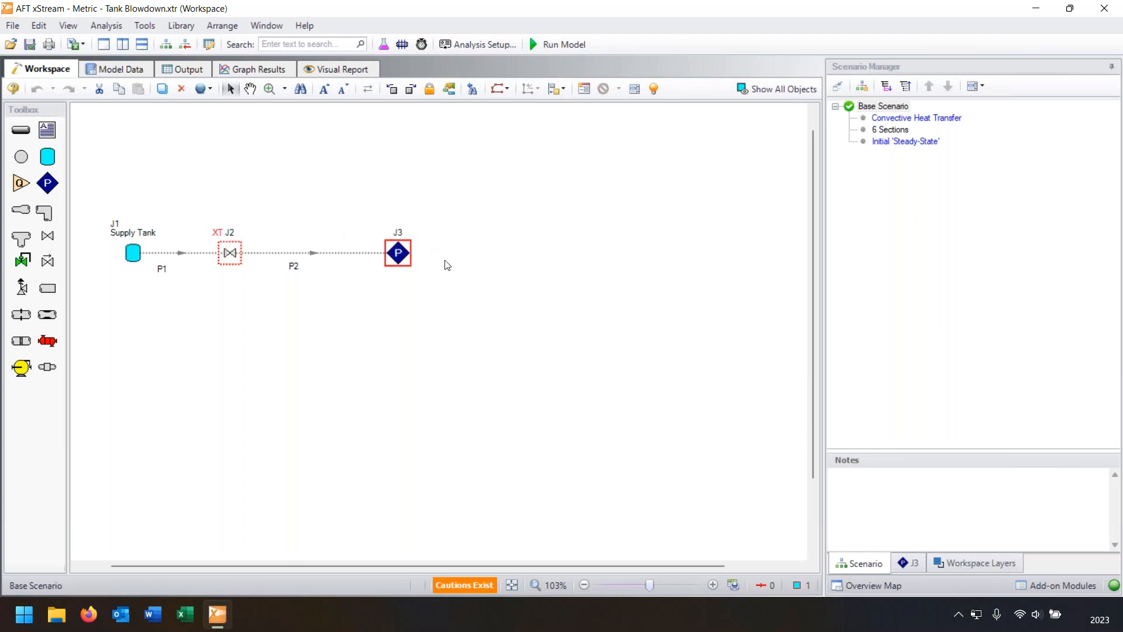
pyautogui.moveTo(672, 193); pyautogui.dragTo(636, 198)
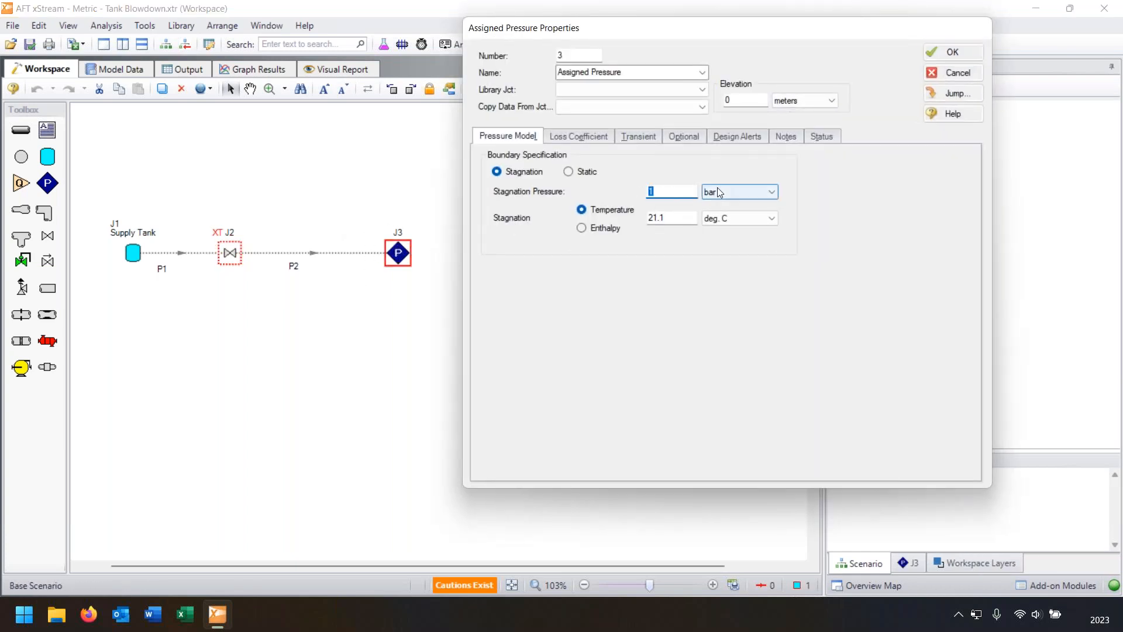
pyautogui.click(950, 72)
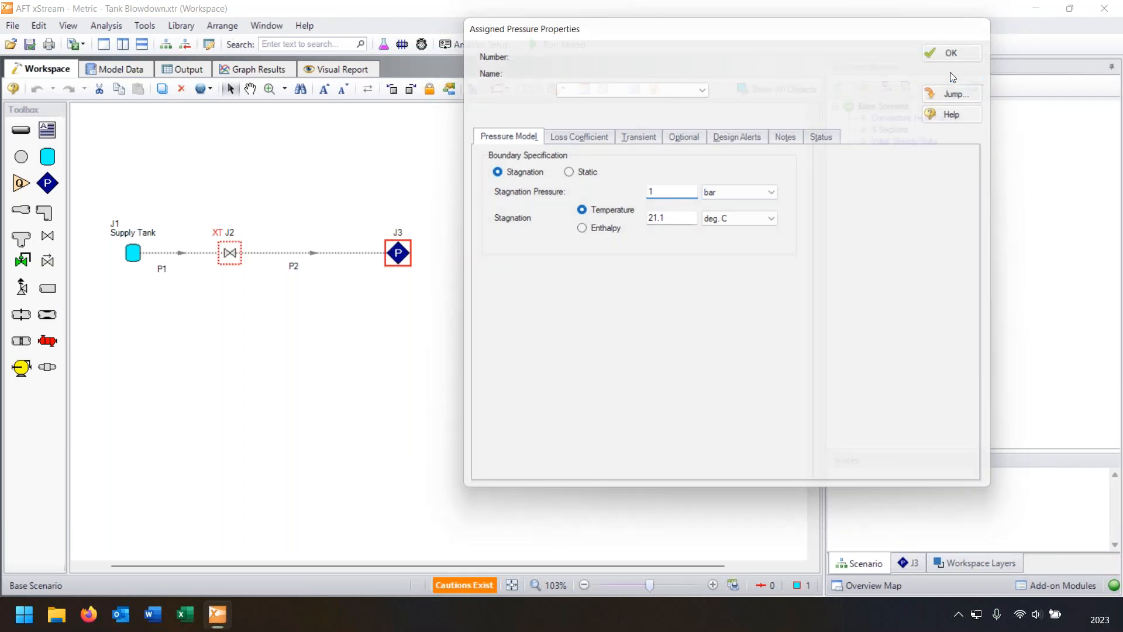
pyautogui.click(585, 188)
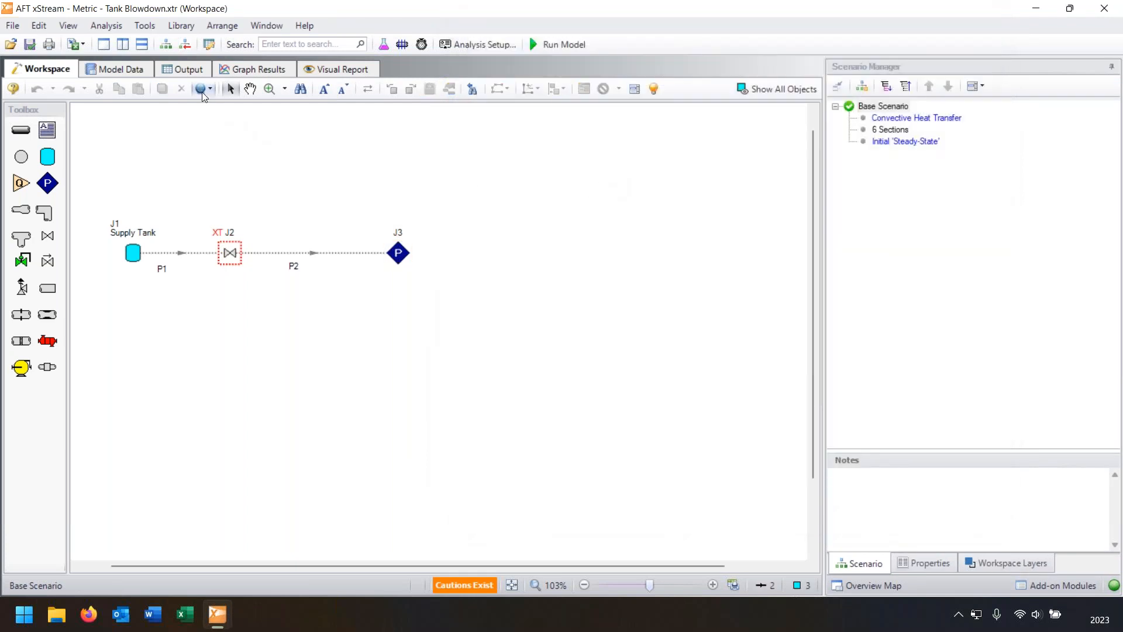
# - Examine the Base Scenario's steady-state mass flow, velocity and Mach number results for both pipes
pyautogui.click(173, 70)
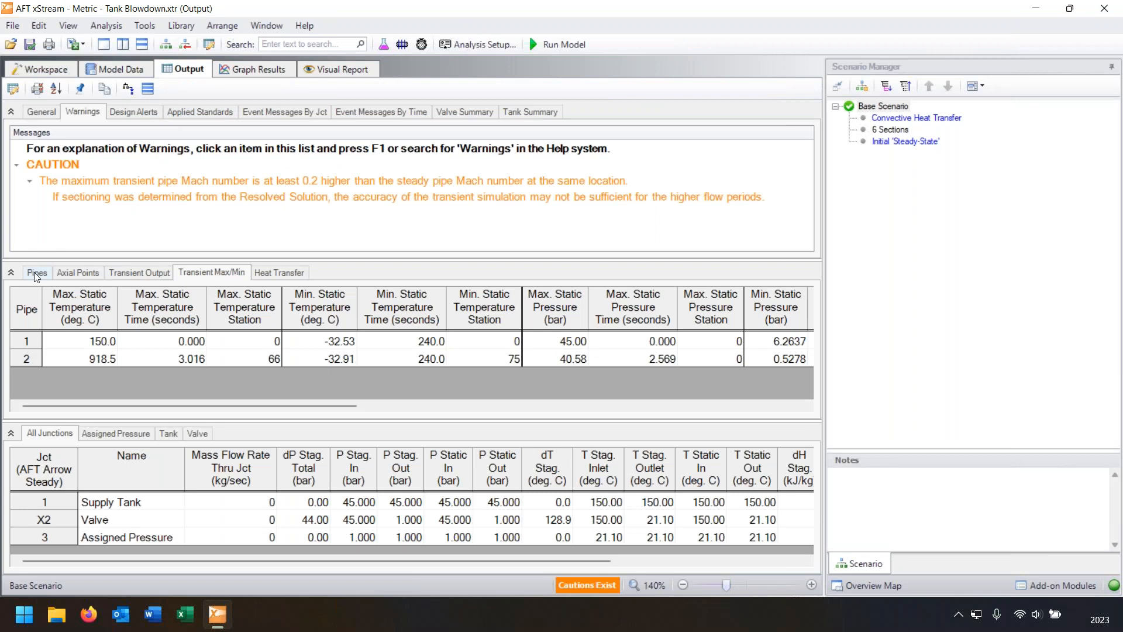
pyautogui.click(34, 272)
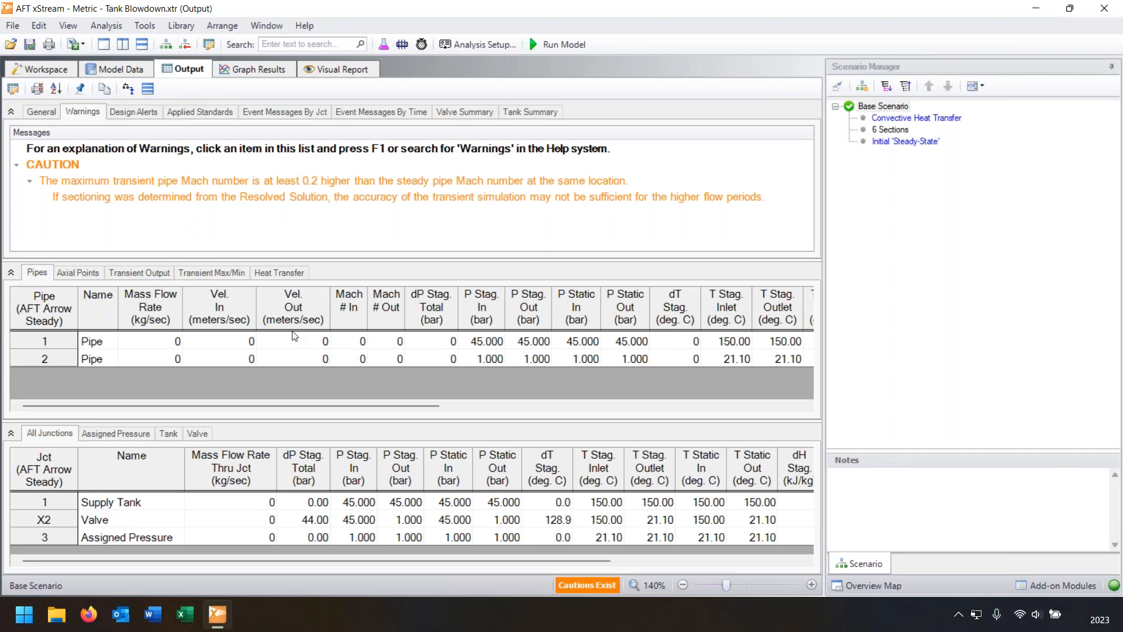
pyautogui.moveTo(169, 342); pyautogui.dragTo(395, 356)
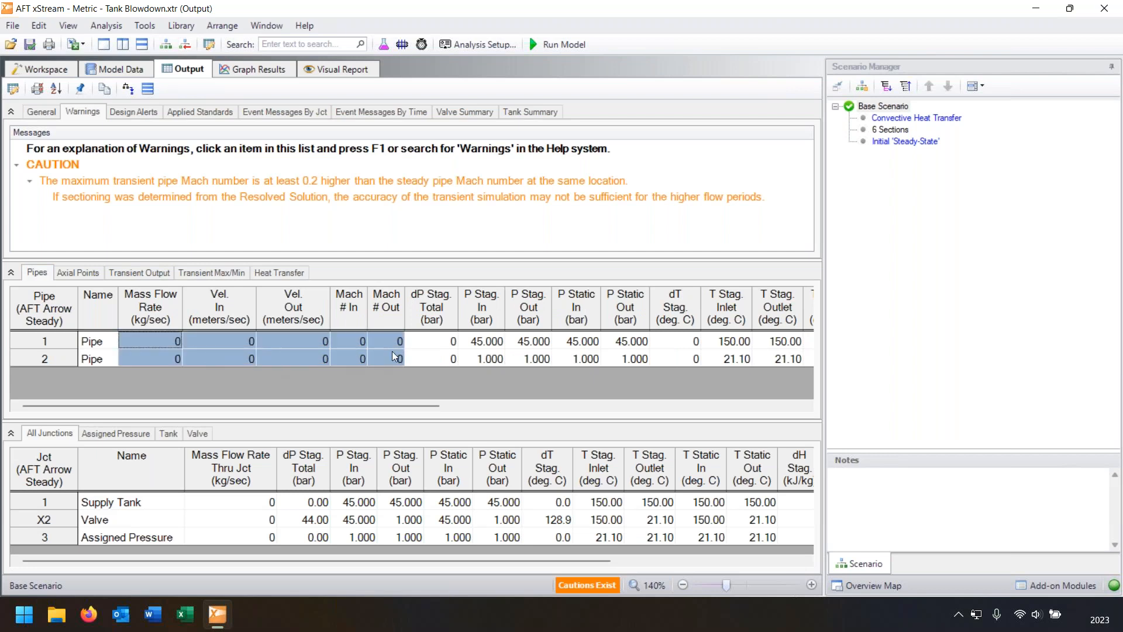
pyautogui.moveTo(253, 344); pyautogui.dragTo(296, 358)
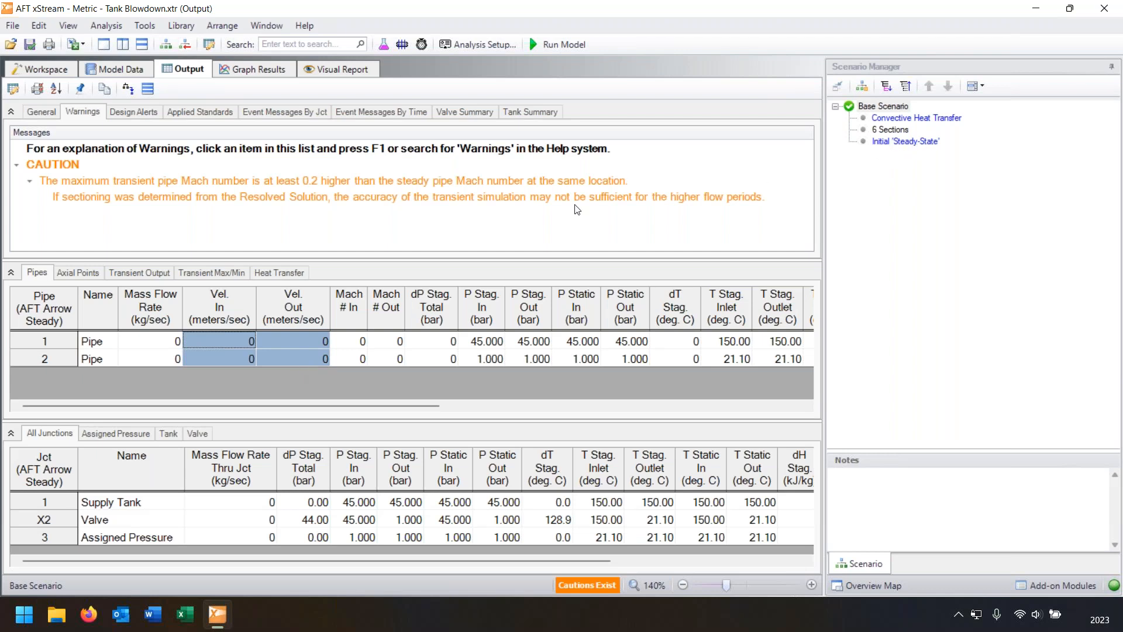
# - Select the whole model in the workspace, and expand the axial point results of both pipes in the output
pyautogui.click(47, 70)
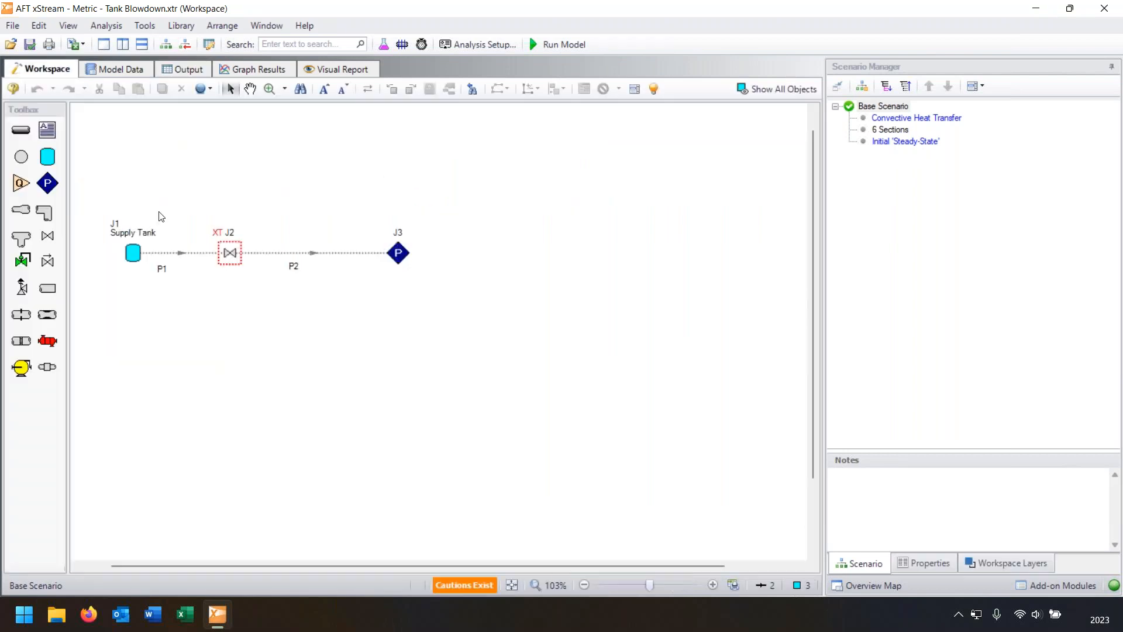
pyautogui.moveTo(97, 197); pyautogui.dragTo(433, 305)
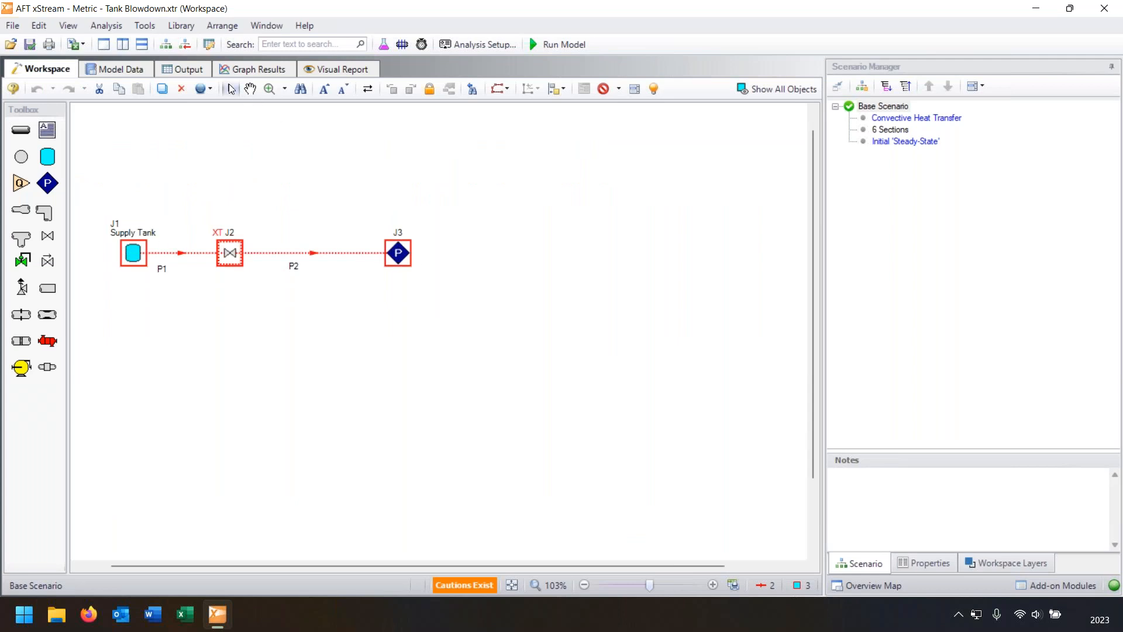
pyautogui.click(183, 71)
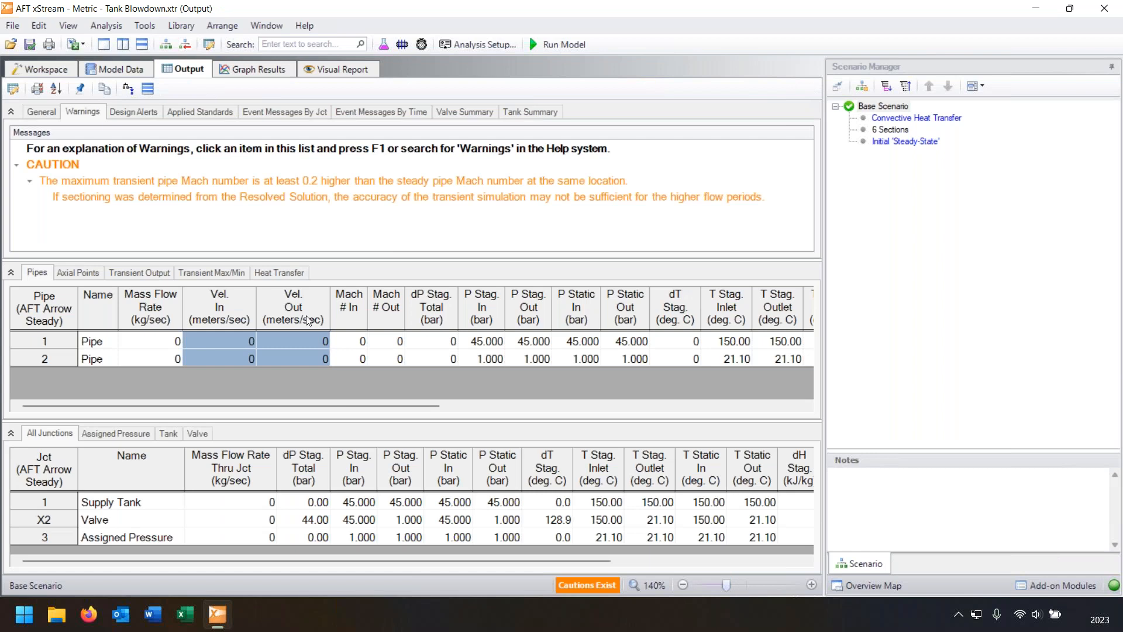
pyautogui.click(75, 277)
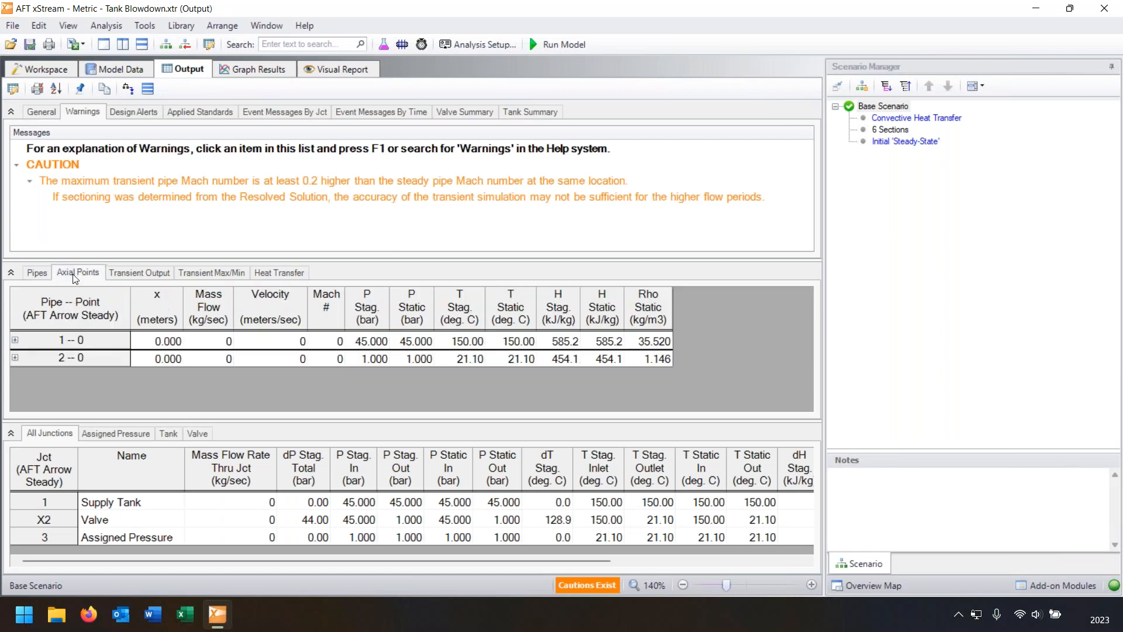
pyautogui.click(15, 341)
pyautogui.click(16, 375)
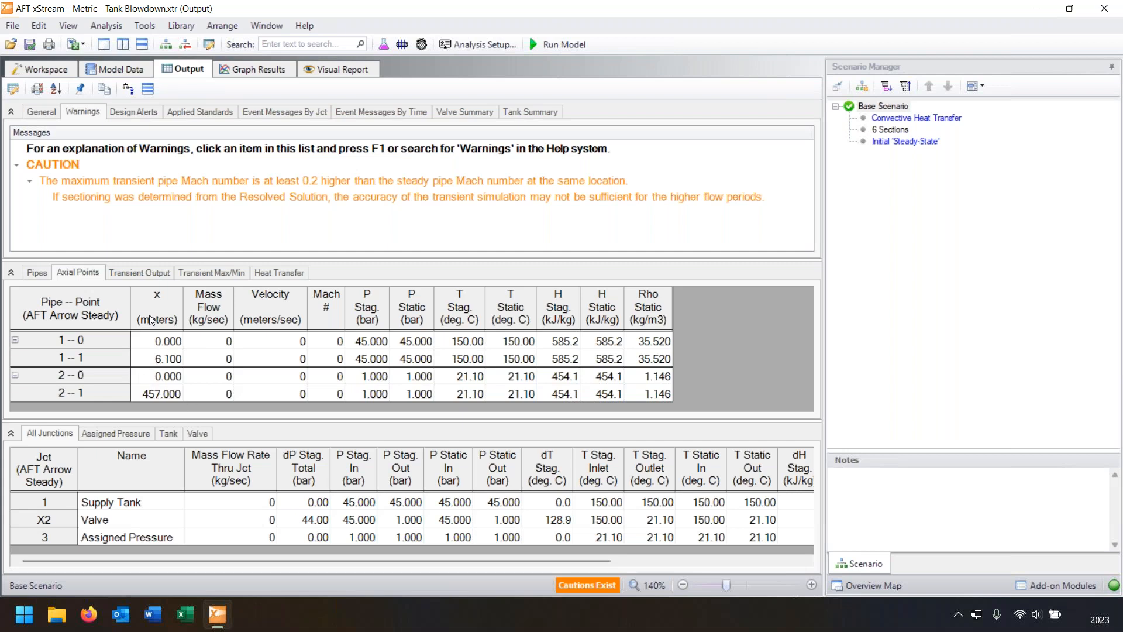
# - Advance the pipes' transient output through the time steps and return it to step 0
pyautogui.click(131, 273)
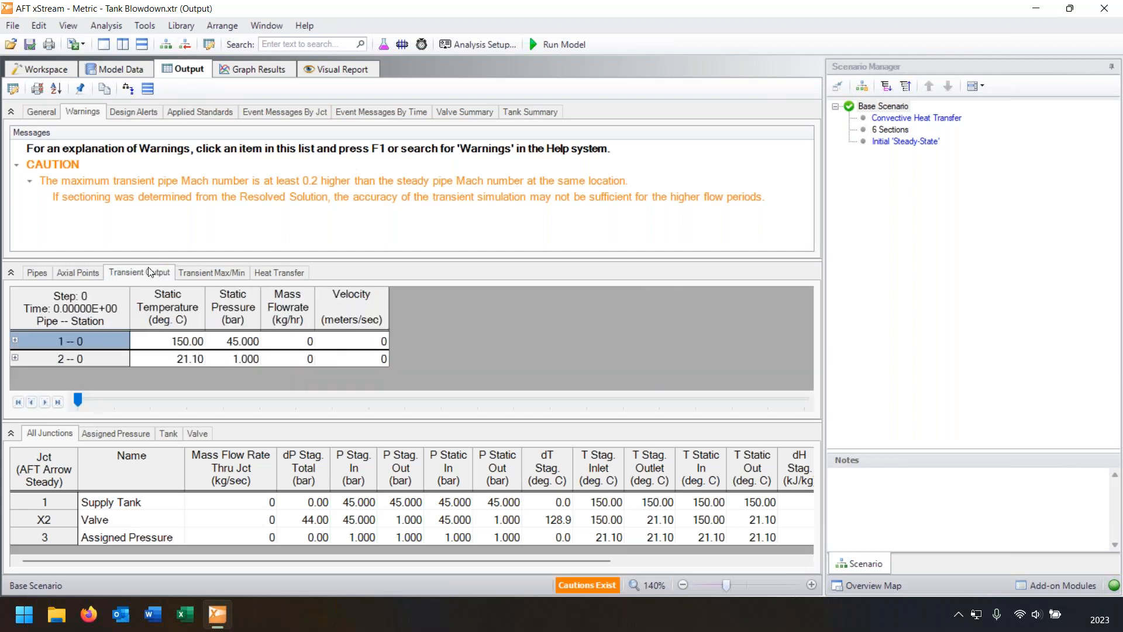
pyautogui.click(44, 402)
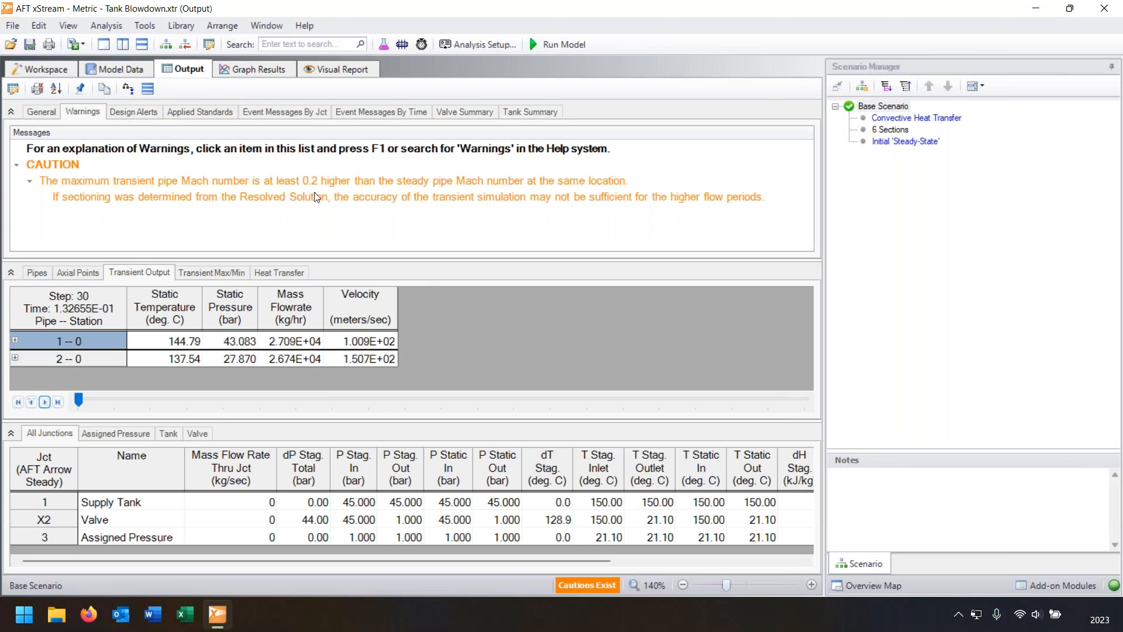
pyautogui.click(58, 403)
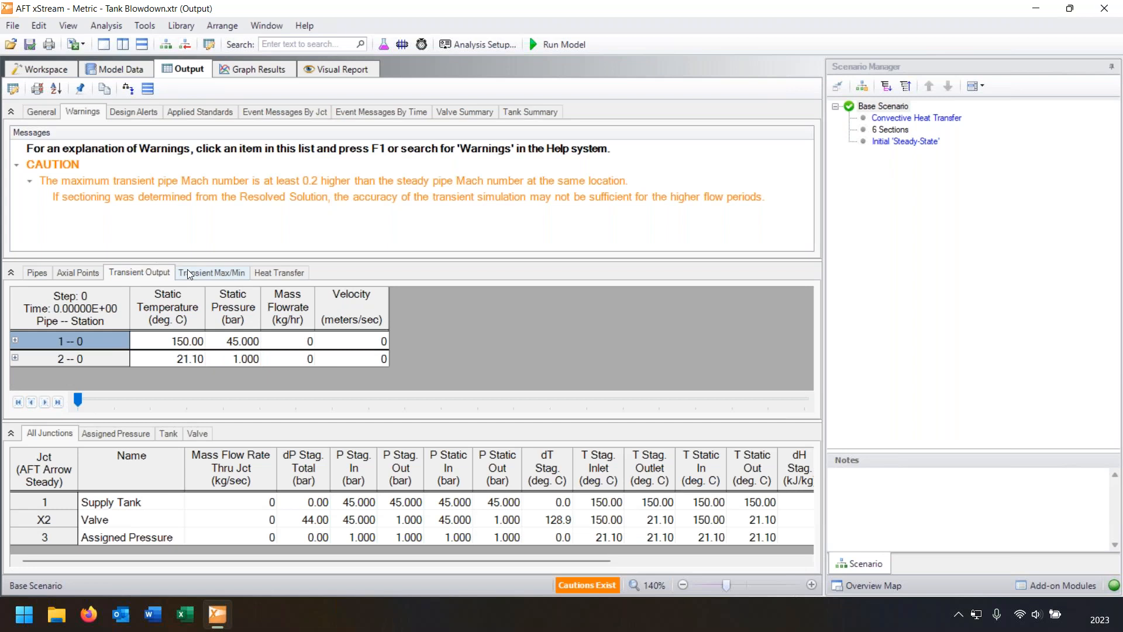
# - Review the pipes' transient maximum and minimum results, checking the maximum static temperatures and maximum static pressure
pyautogui.click(224, 275)
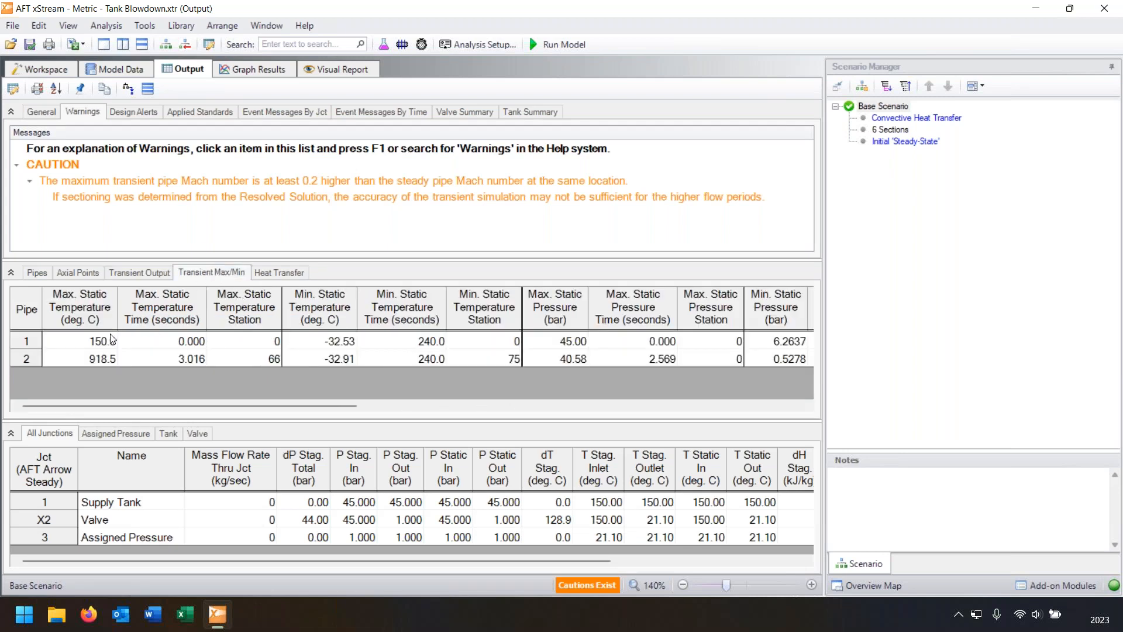
pyautogui.moveTo(97, 360); pyautogui.dragTo(92, 342)
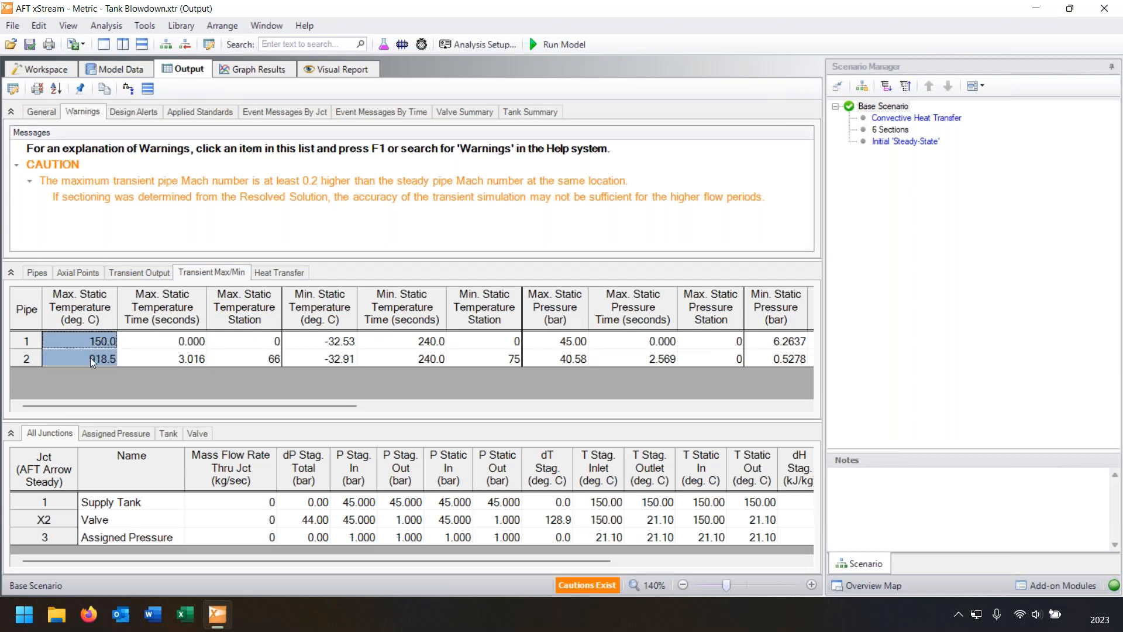
pyautogui.click(92, 360)
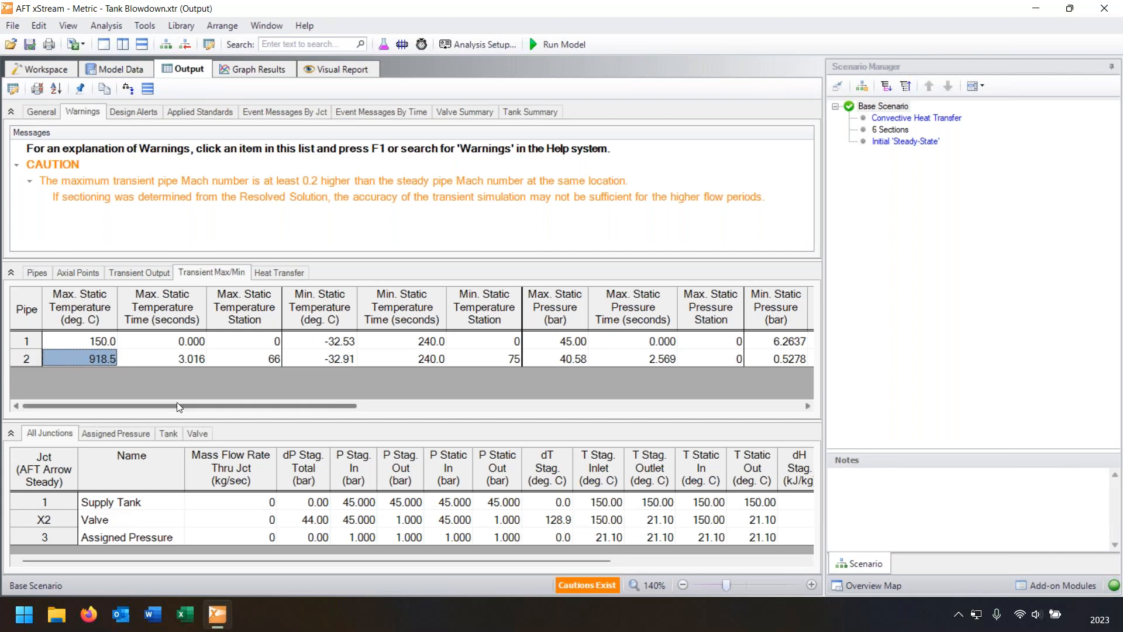
pyautogui.moveTo(176, 402); pyautogui.dragTo(342, 418)
pyautogui.click(196, 341)
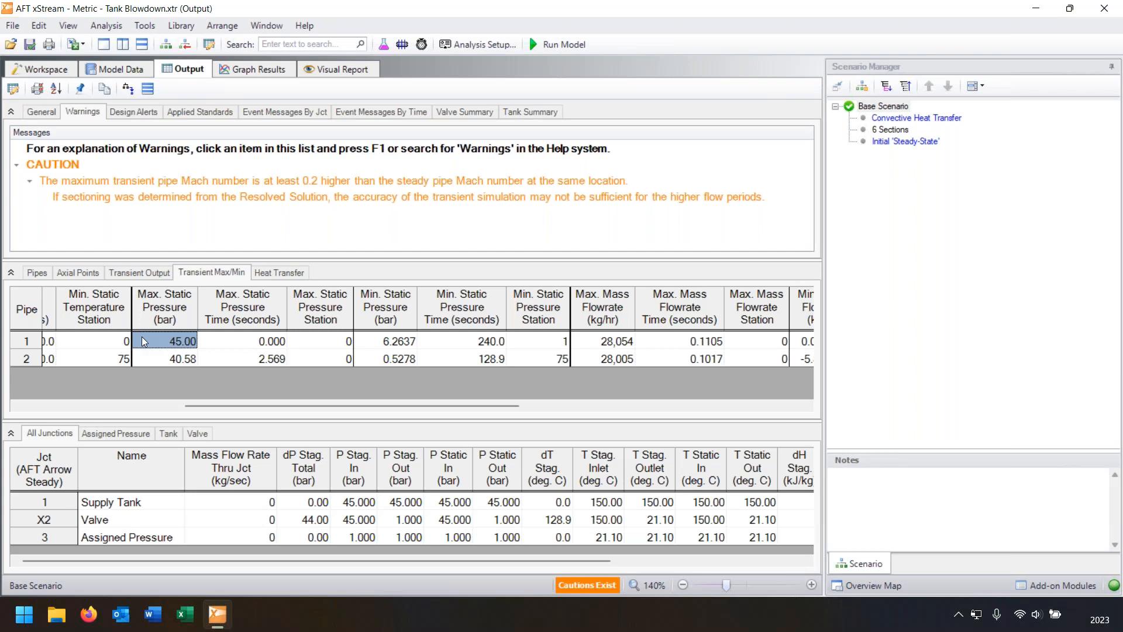
# - Highlight the supply tank J1 in the workspace and return to the output results
pyautogui.click(40, 69)
pyautogui.click(130, 245)
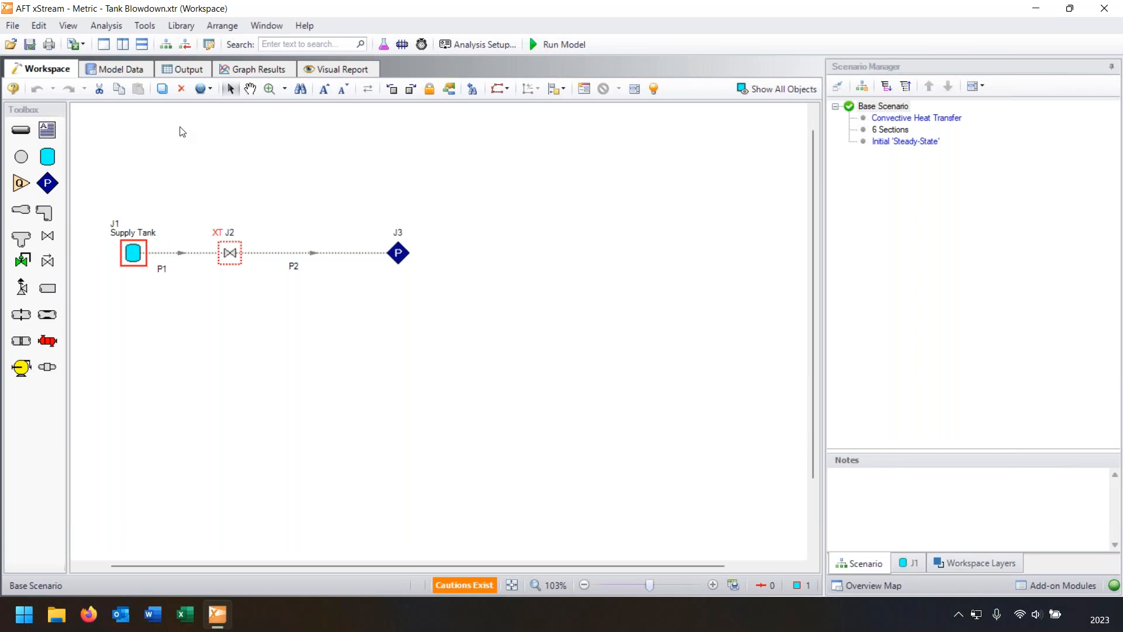
pyautogui.click(193, 71)
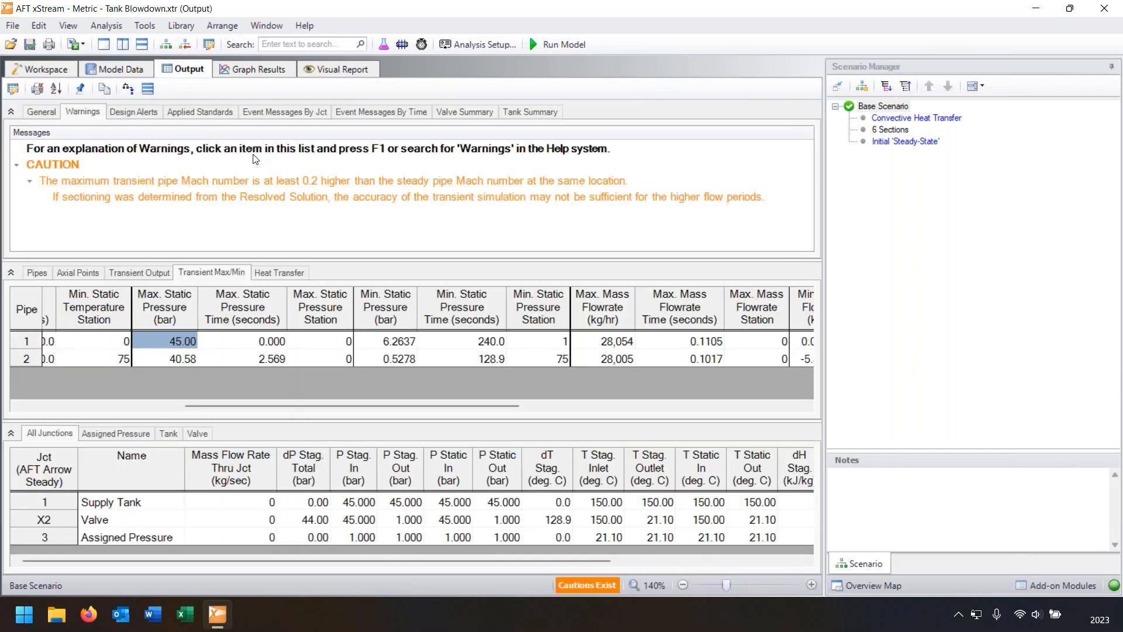
# - Review the pipes' heat transfer results, viewing the results diagram of pipe 1 and closing it
pyautogui.click(260, 271)
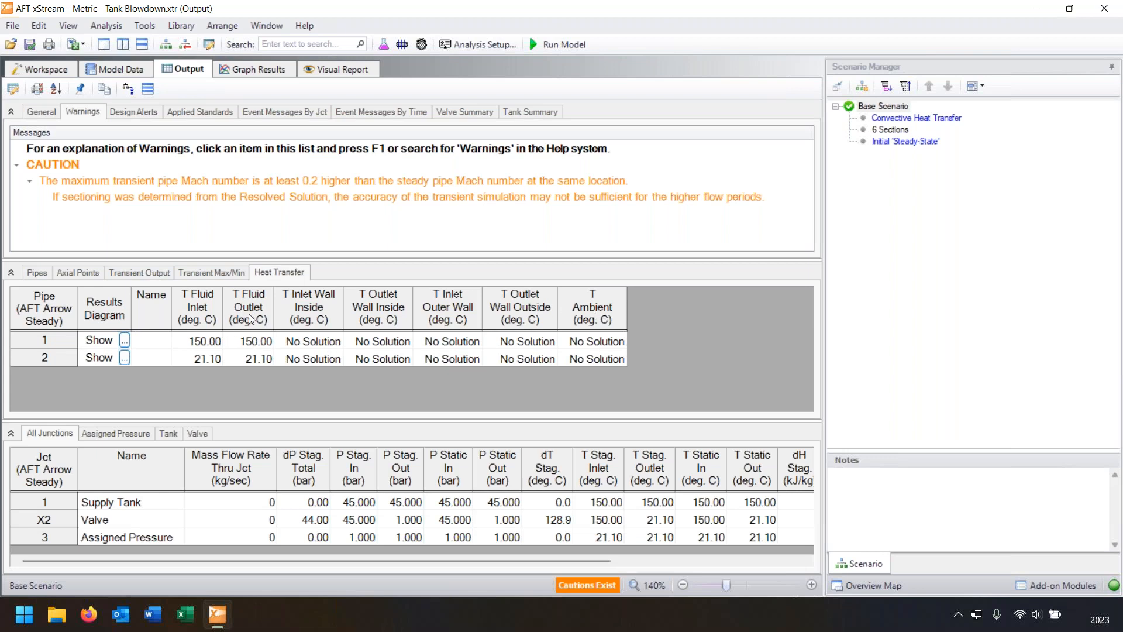
pyautogui.click(124, 341)
pyautogui.moveTo(241, 84); pyautogui.dragTo(517, 114)
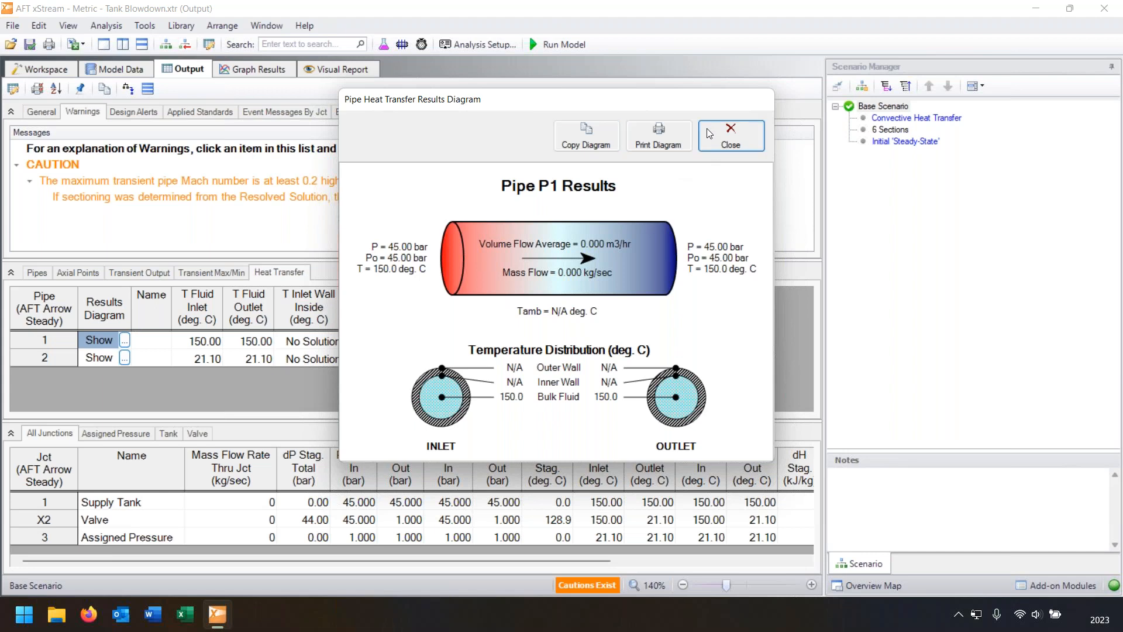
pyautogui.click(730, 136)
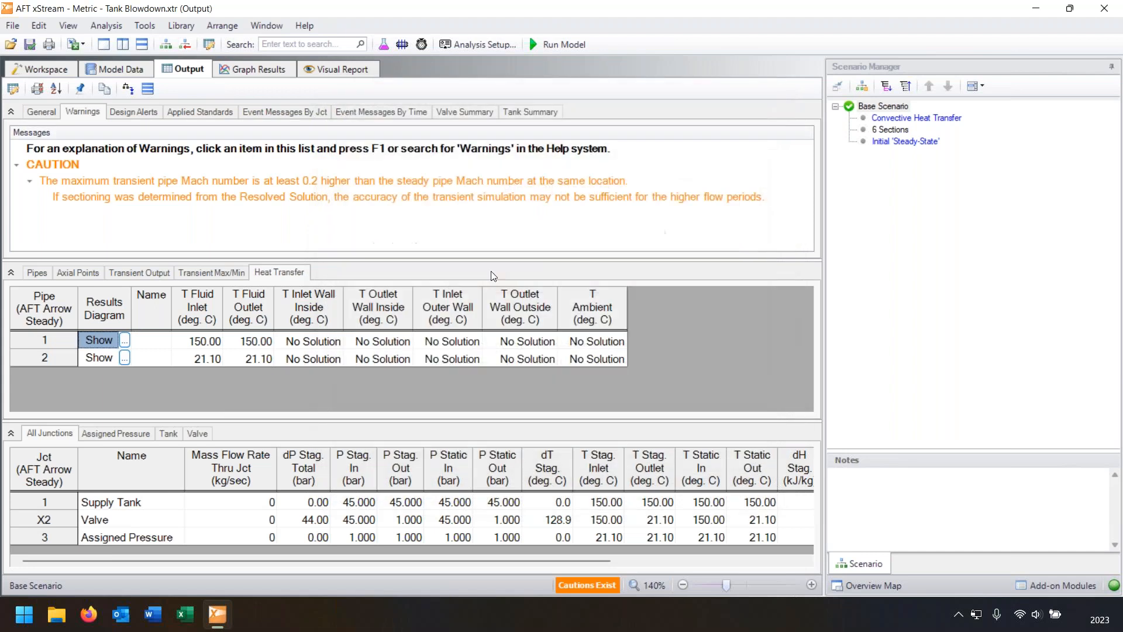
# - Expand the event messages by junction for valve J2 and assigned pressure J3, and review each junction's sonic choking start and end times
pyautogui.click(265, 112)
pyautogui.click(17, 148)
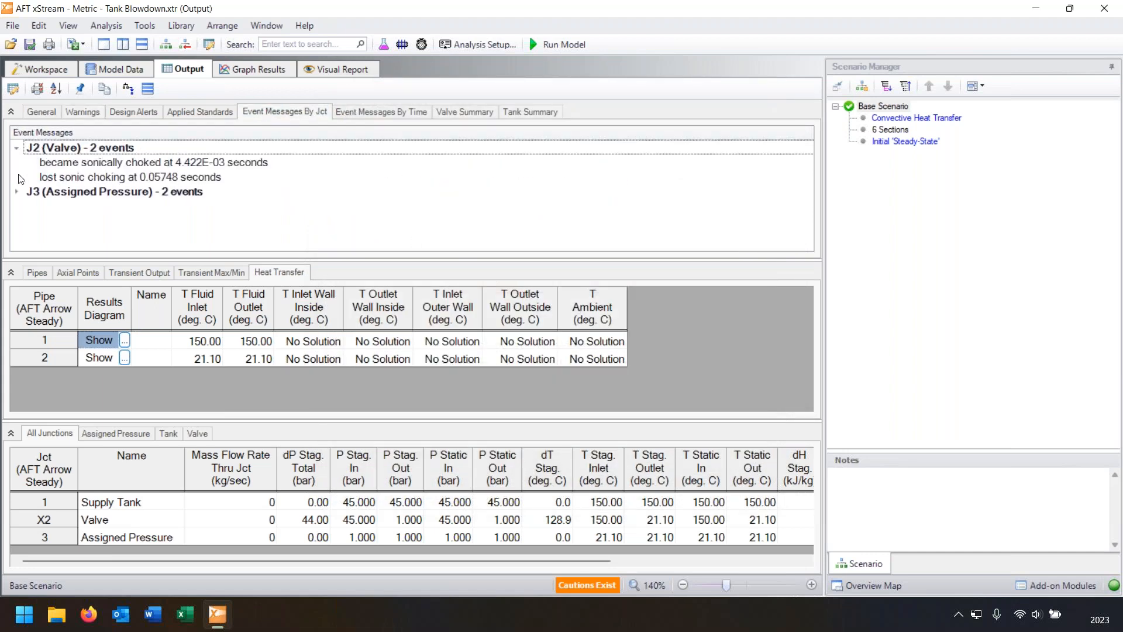
pyautogui.click(17, 192)
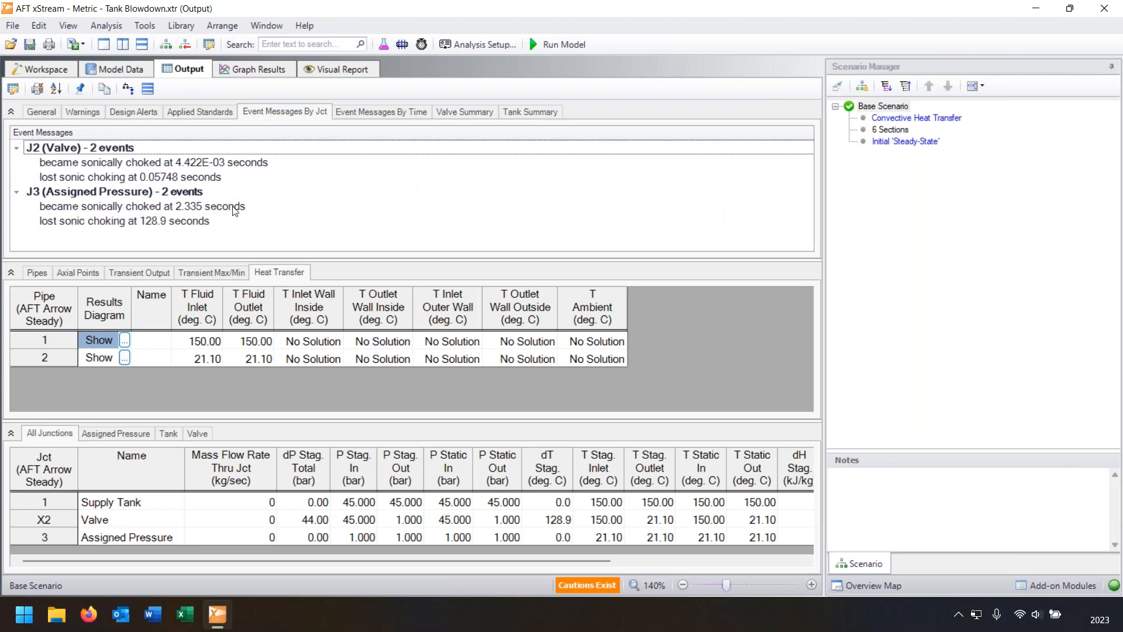
pyautogui.click(97, 165)
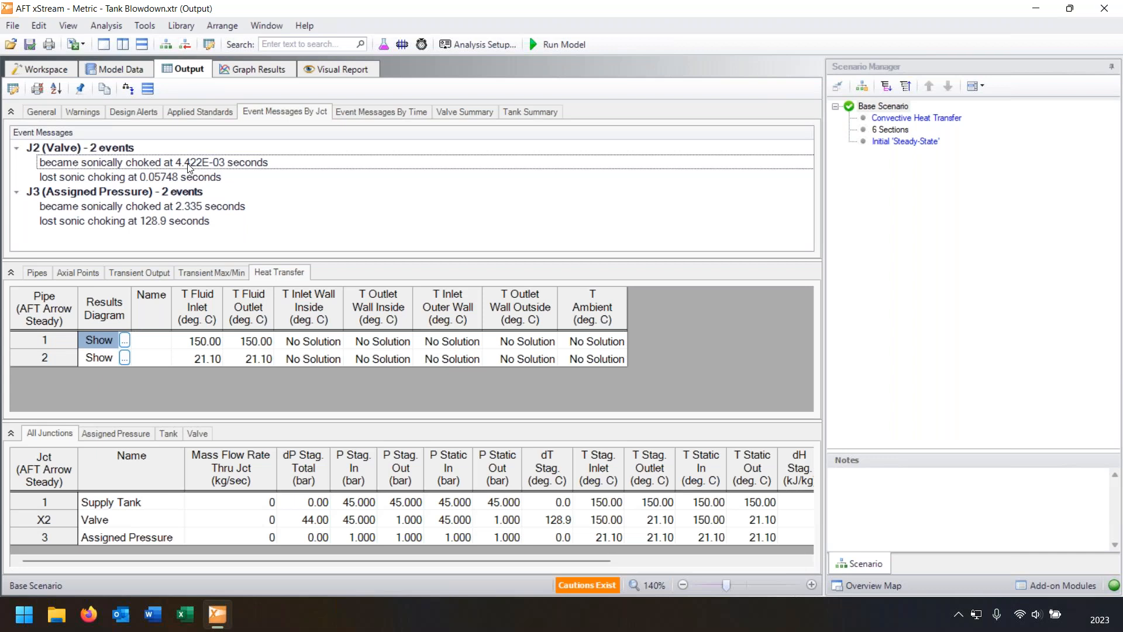
pyautogui.click(159, 179)
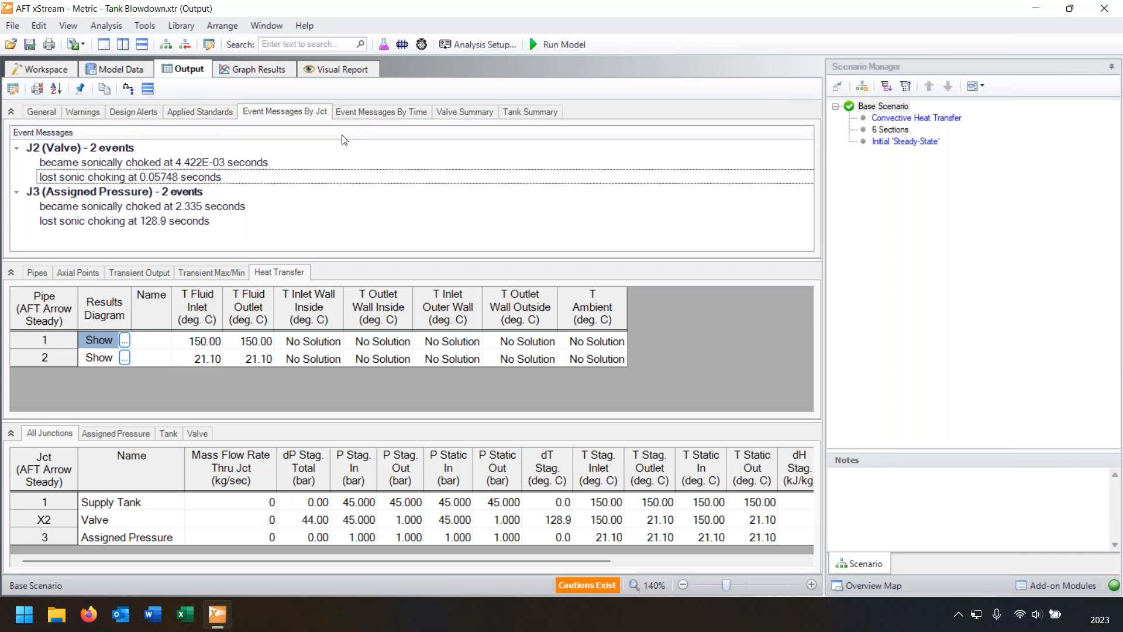
pyautogui.click(191, 206)
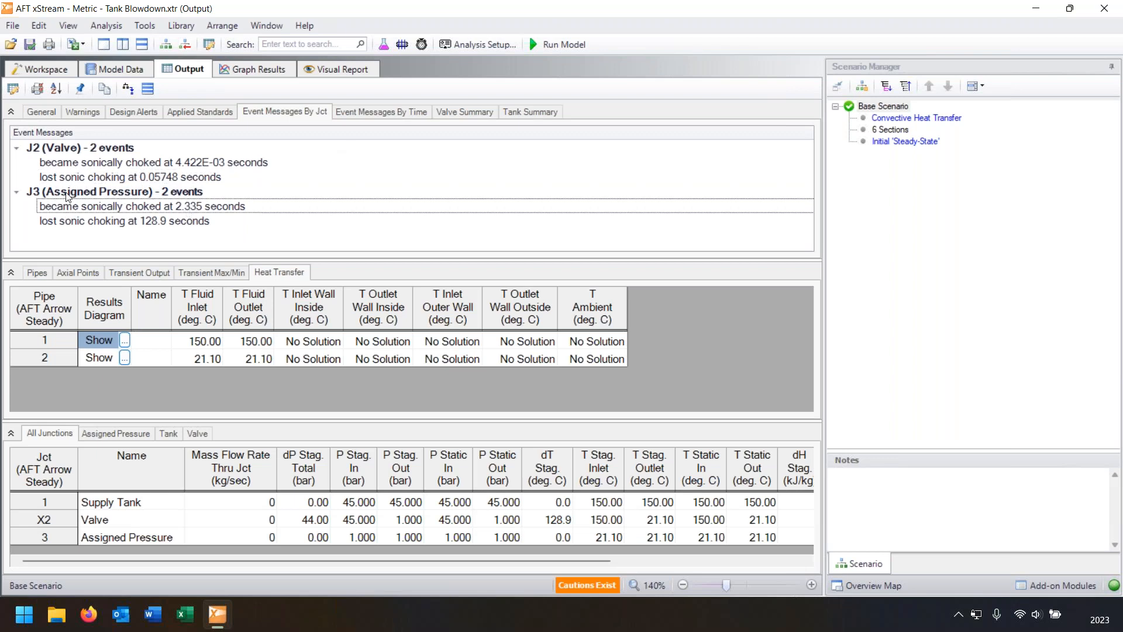
pyautogui.click(85, 225)
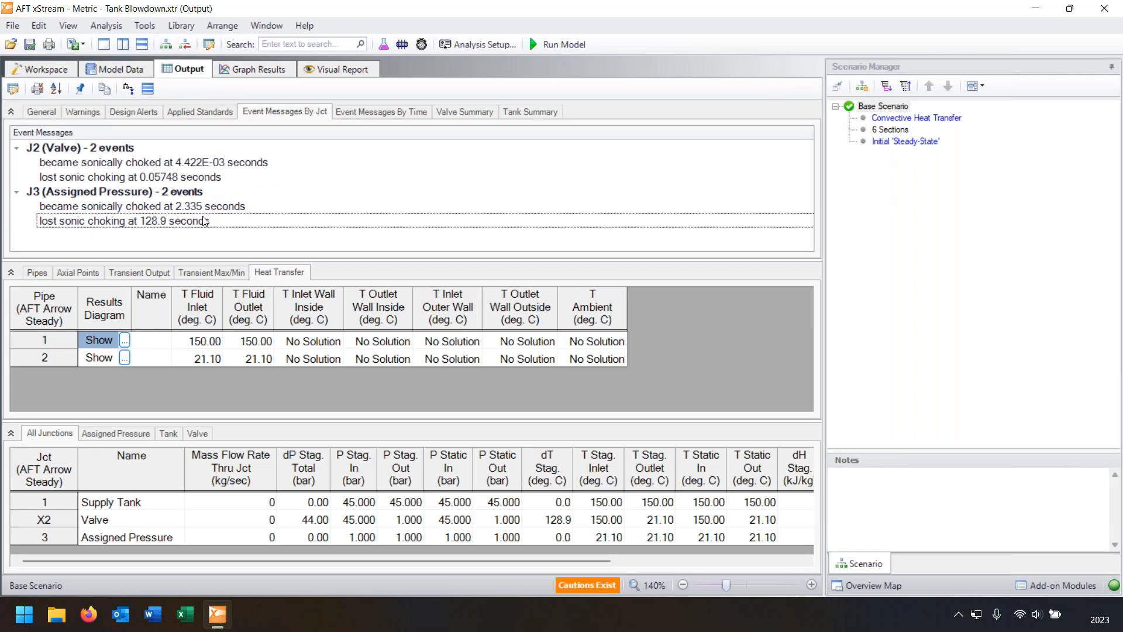
# - Show the general output information and select the entire junction results table
pyautogui.click(52, 114)
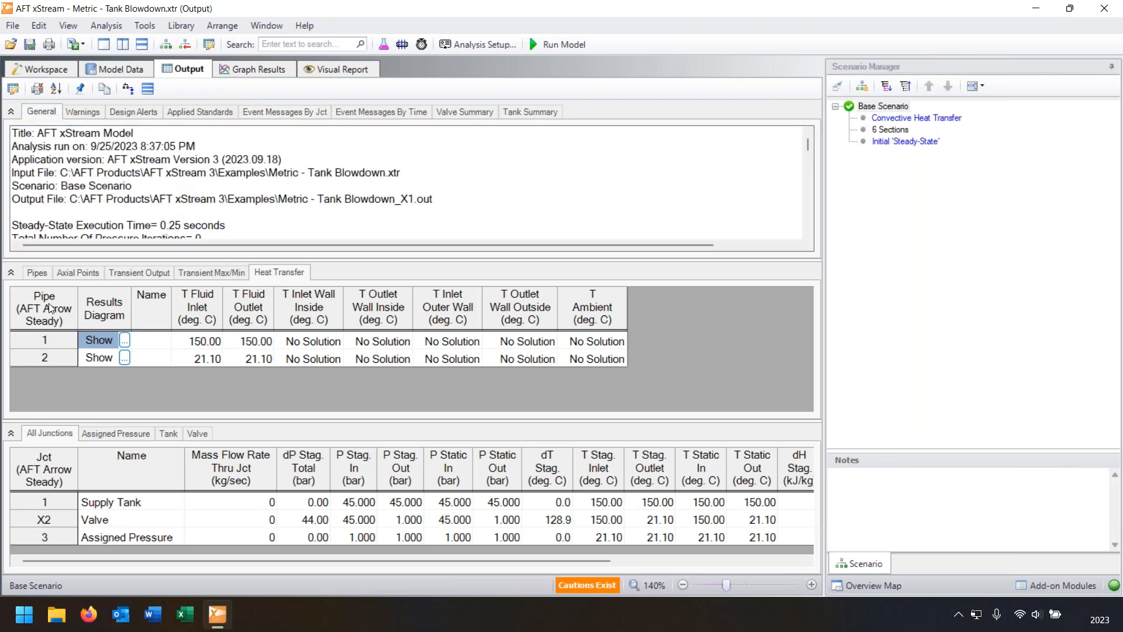
pyautogui.click(53, 478)
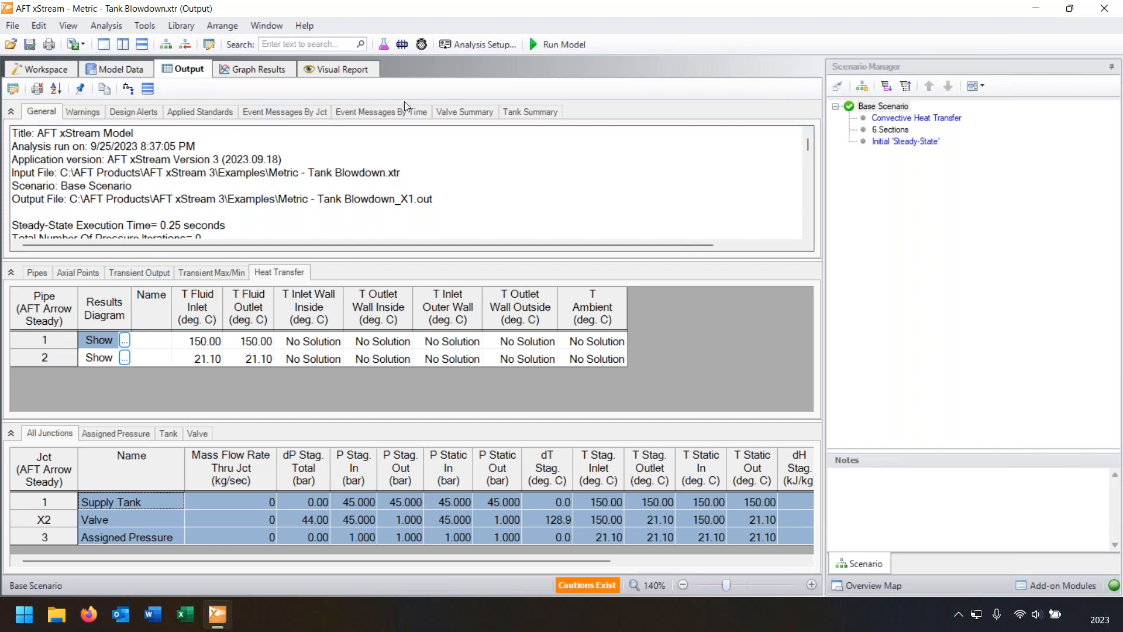
# - Load the Animated Profile graph, and move the Velocity legend and the time label clear of the curves
pyautogui.click(238, 72)
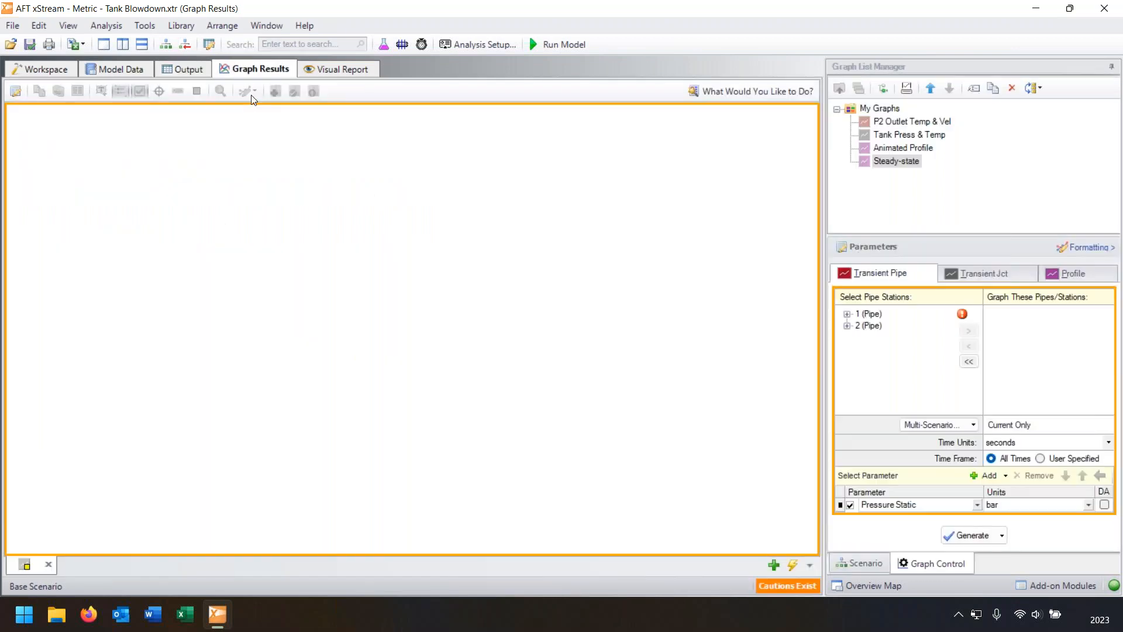
pyautogui.click(882, 150)
pyautogui.doubleClick(890, 150)
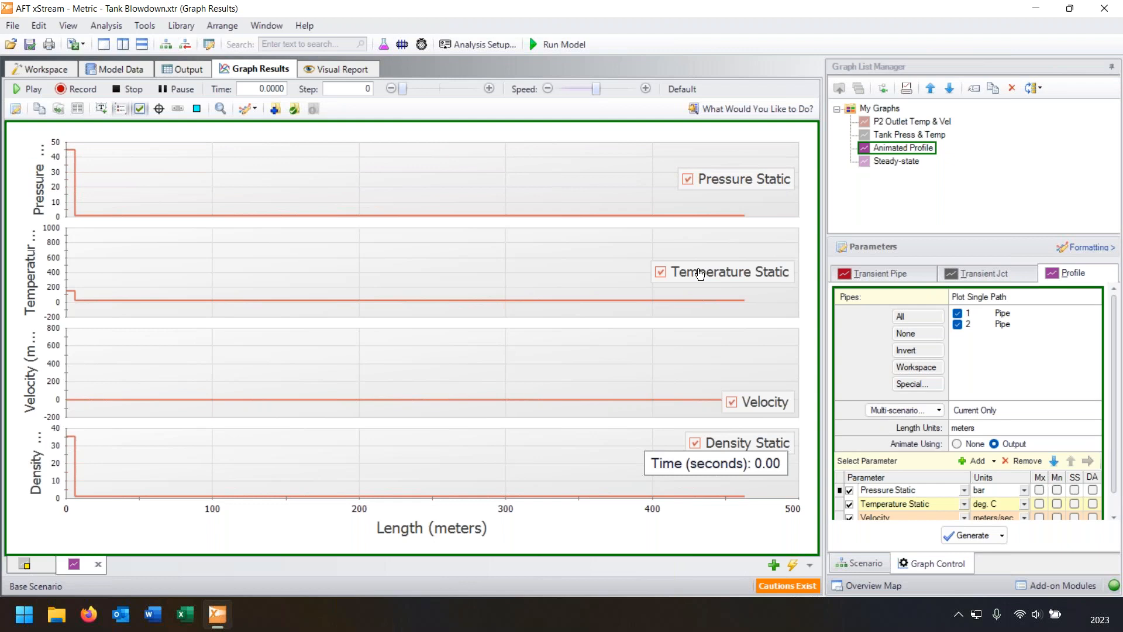
pyautogui.moveTo(750, 407); pyautogui.dragTo(747, 347)
pyautogui.moveTo(743, 463); pyautogui.dragTo(751, 535)
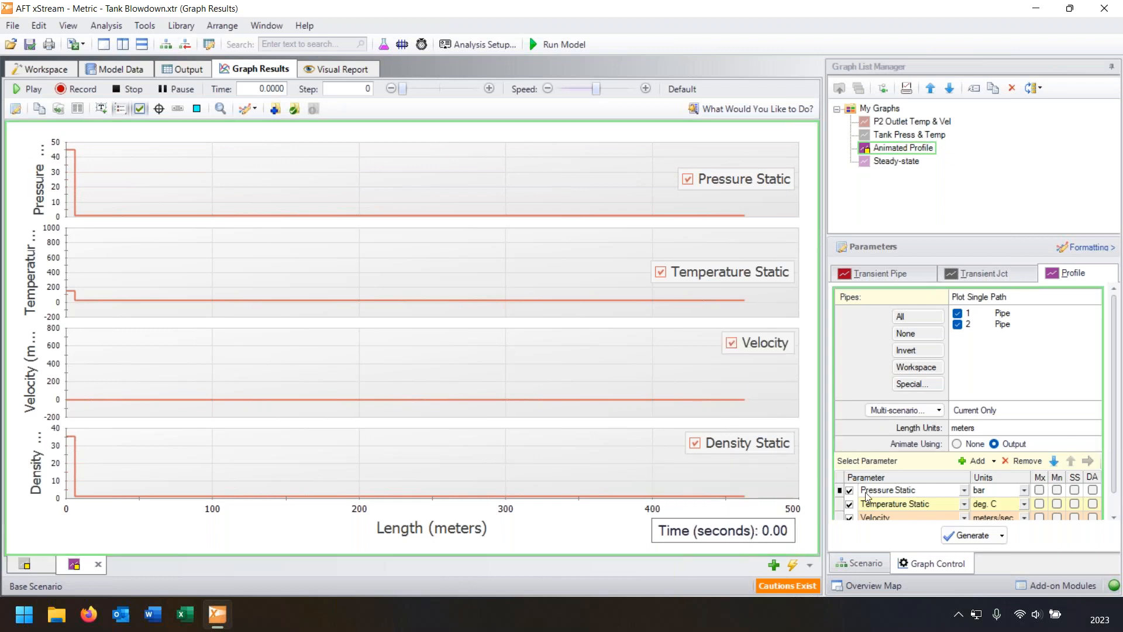
# - Regenerate the profile graph with only Pressure Static, excluding Temperature Static, Velocity and Density Static
pyautogui.scroll(-1, 883, 467)
pyautogui.click(850, 484)
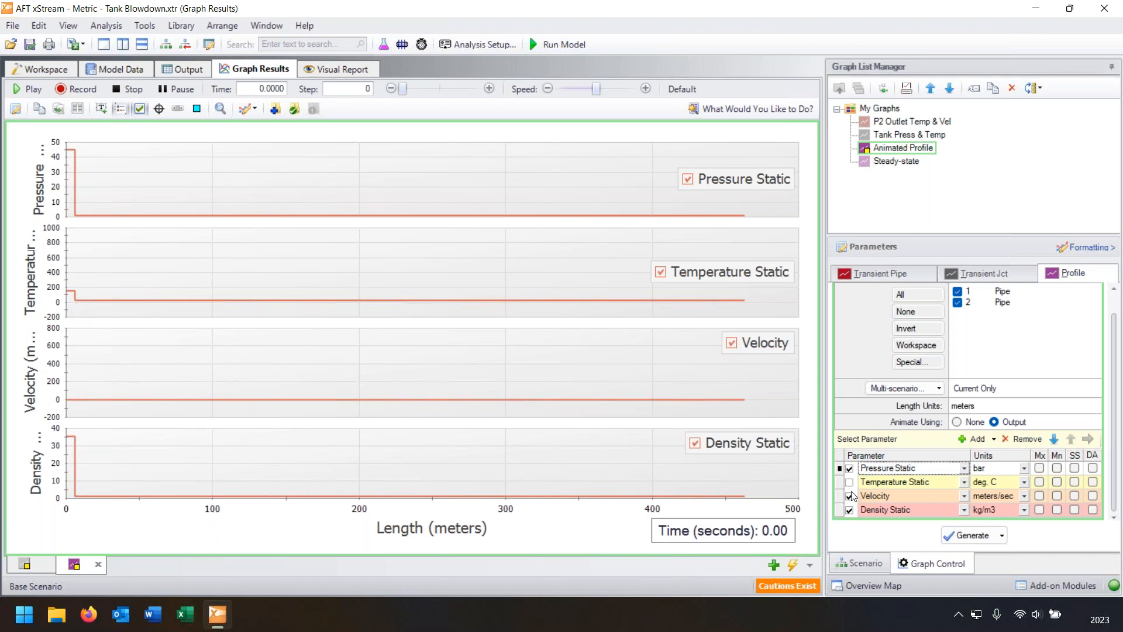
pyautogui.click(849, 511)
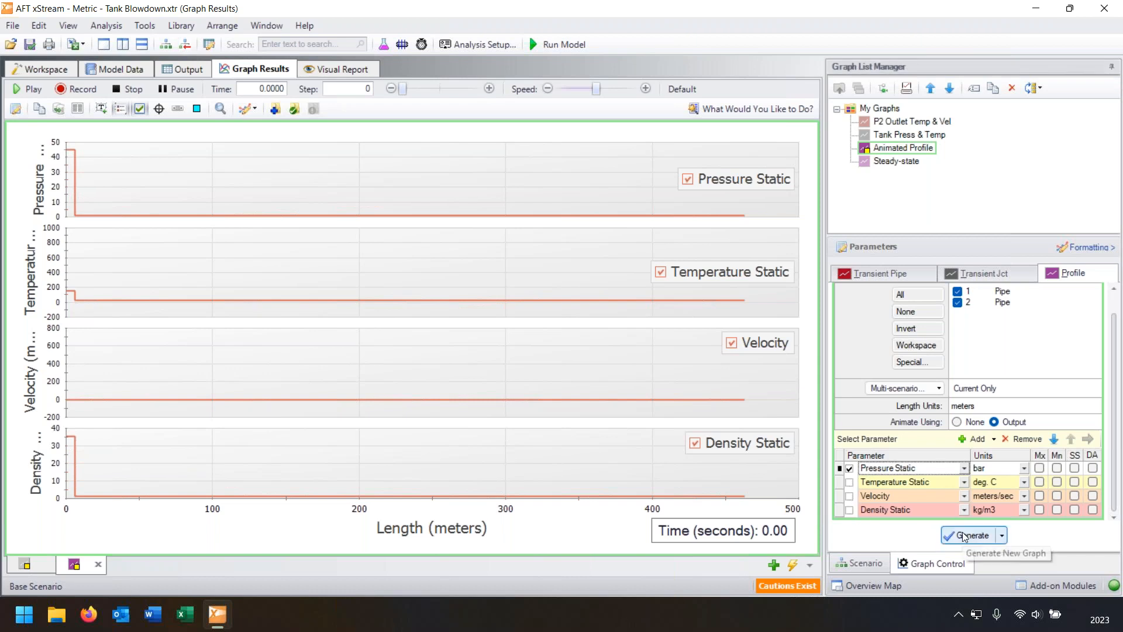
pyautogui.click(963, 535)
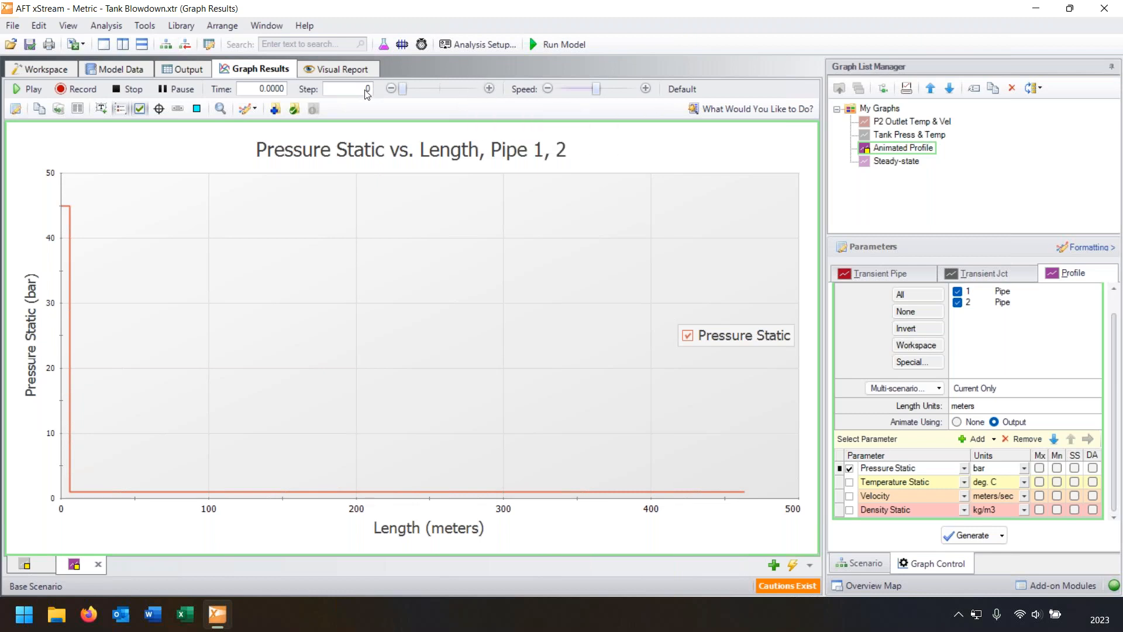
# - Advance the static pressure profile animation one time step at a time to step 35
pyautogui.moveTo(256, 89); pyautogui.dragTo(299, 89)
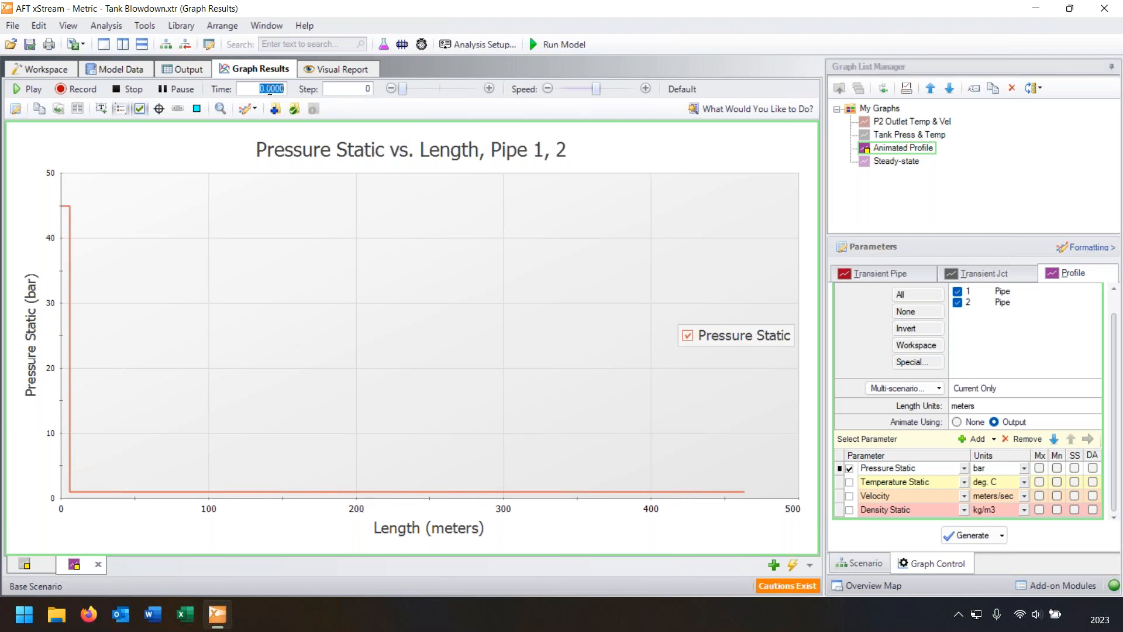
pyautogui.click(490, 89)
pyautogui.click(490, 89)
pyautogui.click(490, 89)
pyautogui.click(489, 89)
pyautogui.click(489, 89)
pyautogui.click(489, 89)
pyautogui.click(489, 89)
pyautogui.click(489, 88)
pyautogui.click(489, 88)
pyautogui.click(489, 89)
pyautogui.click(489, 89)
pyautogui.click(488, 92)
pyautogui.click(489, 92)
pyautogui.click(489, 92)
pyautogui.click(489, 92)
pyautogui.click(489, 92)
pyautogui.click(488, 92)
pyautogui.click(489, 91)
pyautogui.click(488, 92)
pyautogui.click(489, 92)
pyautogui.click(489, 91)
pyautogui.click(489, 91)
pyautogui.click(489, 92)
pyautogui.click(489, 91)
pyautogui.click(489, 92)
pyautogui.click(489, 92)
pyautogui.click(489, 92)
pyautogui.click(489, 91)
pyautogui.click(489, 92)
pyautogui.click(489, 92)
pyautogui.click(489, 92)
pyautogui.click(489, 92)
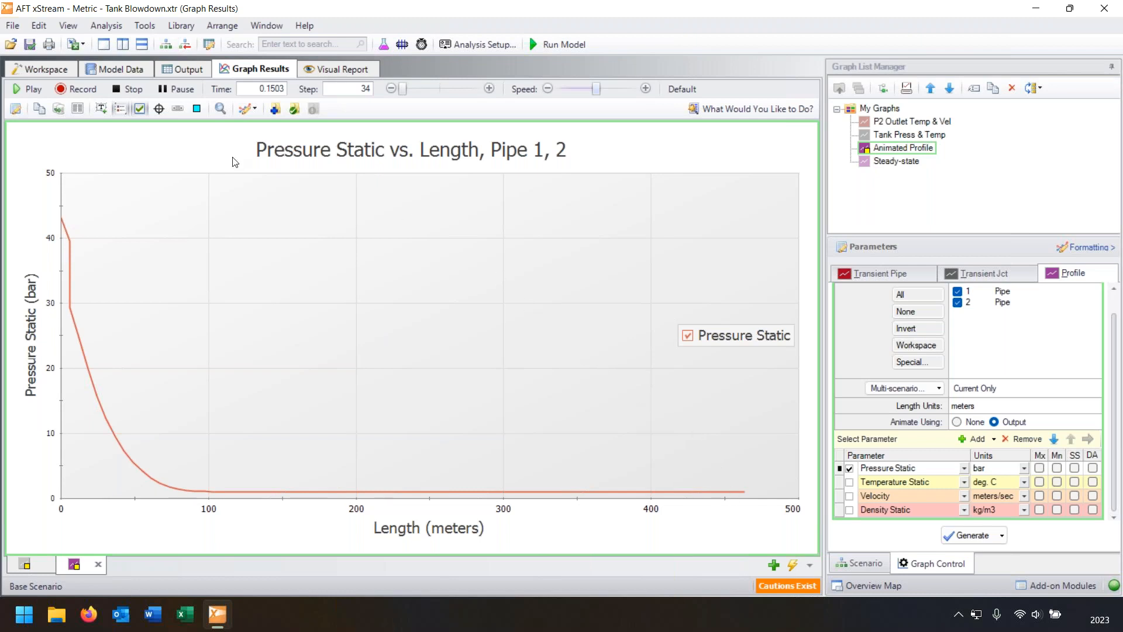
pyautogui.click(488, 89)
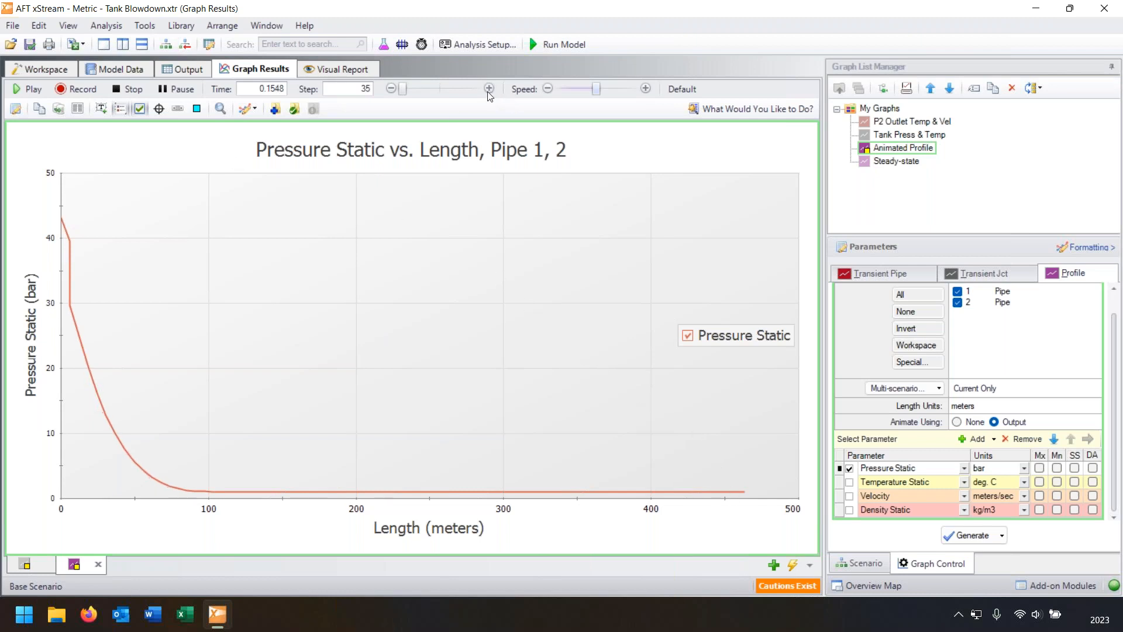
# - Play the static pressure profile animation and increase its playback speed in several increments
pyautogui.click(35, 91)
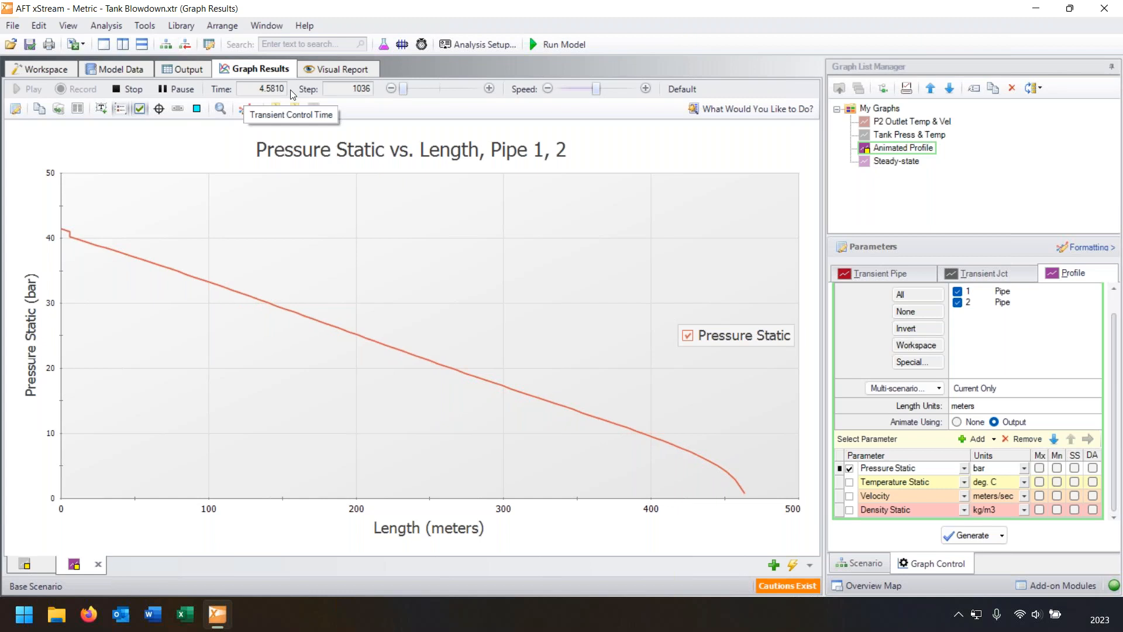
pyautogui.click(647, 88)
pyautogui.click(647, 89)
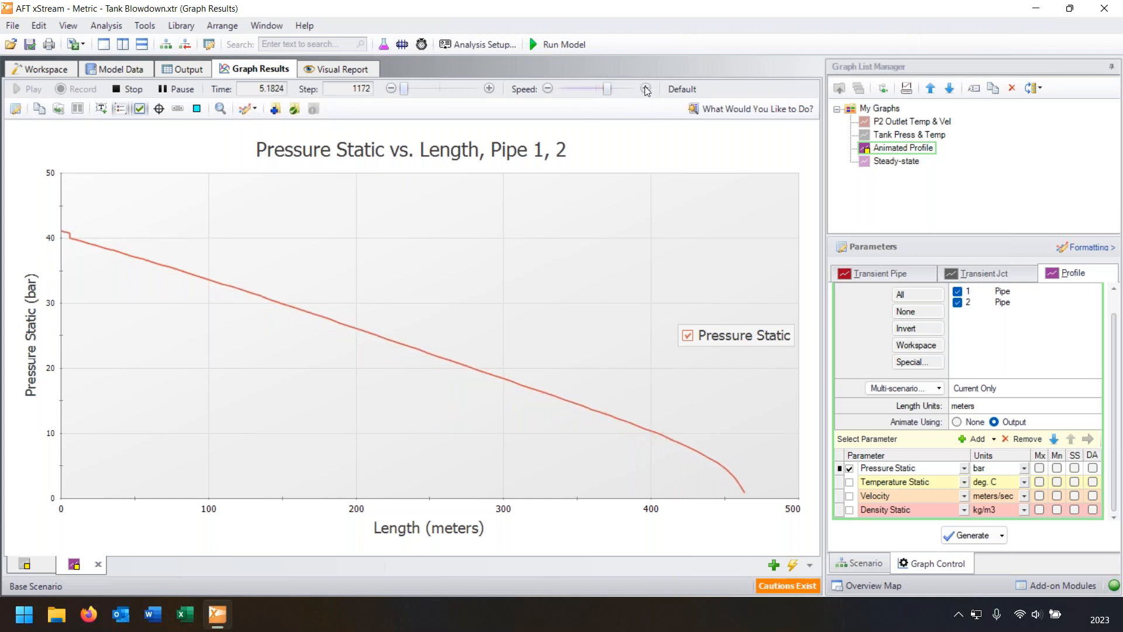
pyautogui.click(646, 88)
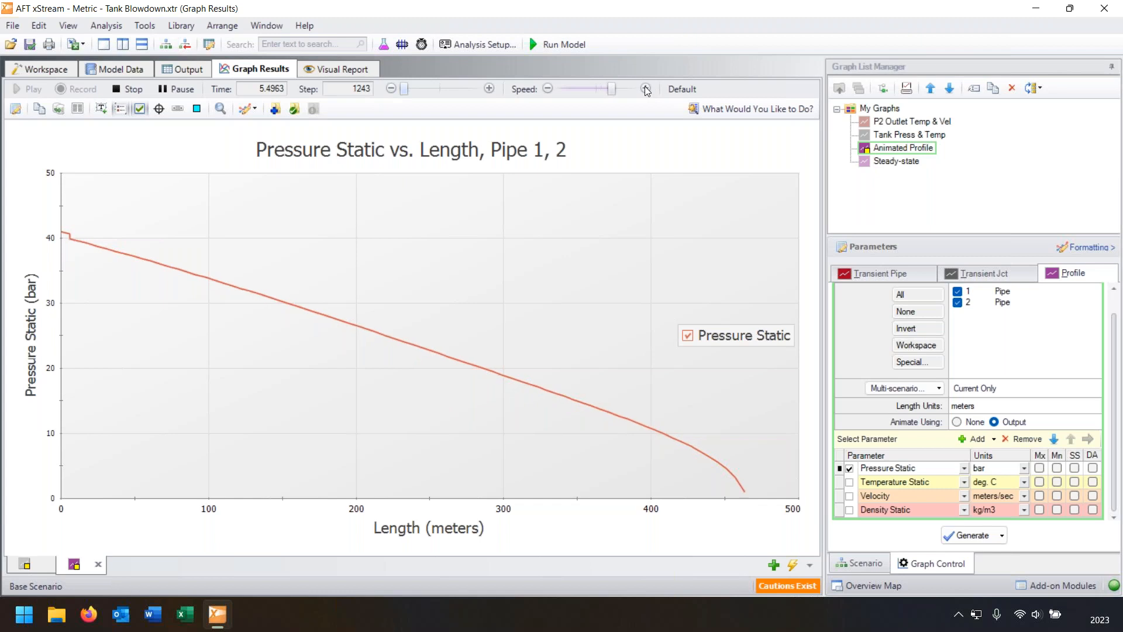
pyautogui.click(646, 89)
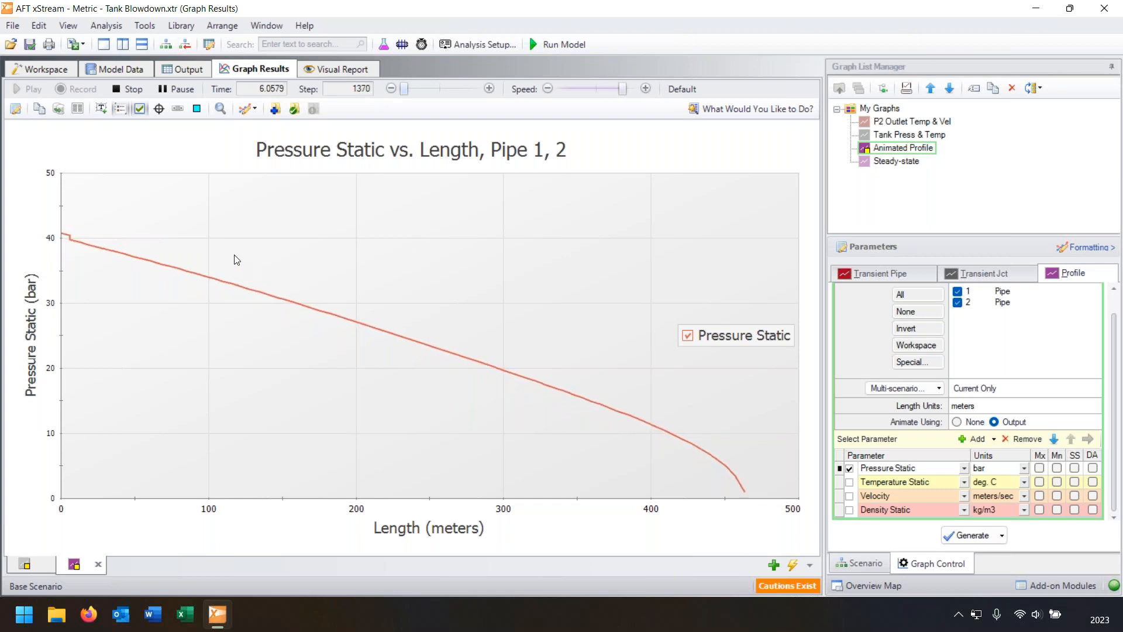
# - Scrub the pressure animation through about 47, 115 and 156 seconds towards the end, and return it to the start
pyautogui.moveTo(404, 91); pyautogui.dragTo(417, 91)
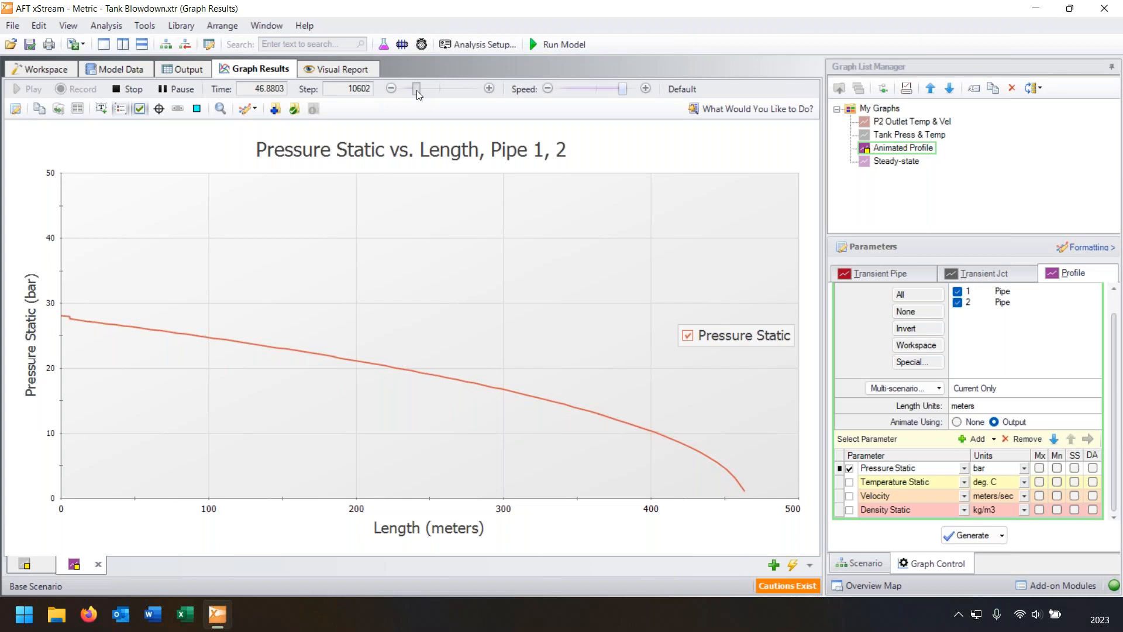
pyautogui.moveTo(417, 90); pyautogui.dragTo(438, 91)
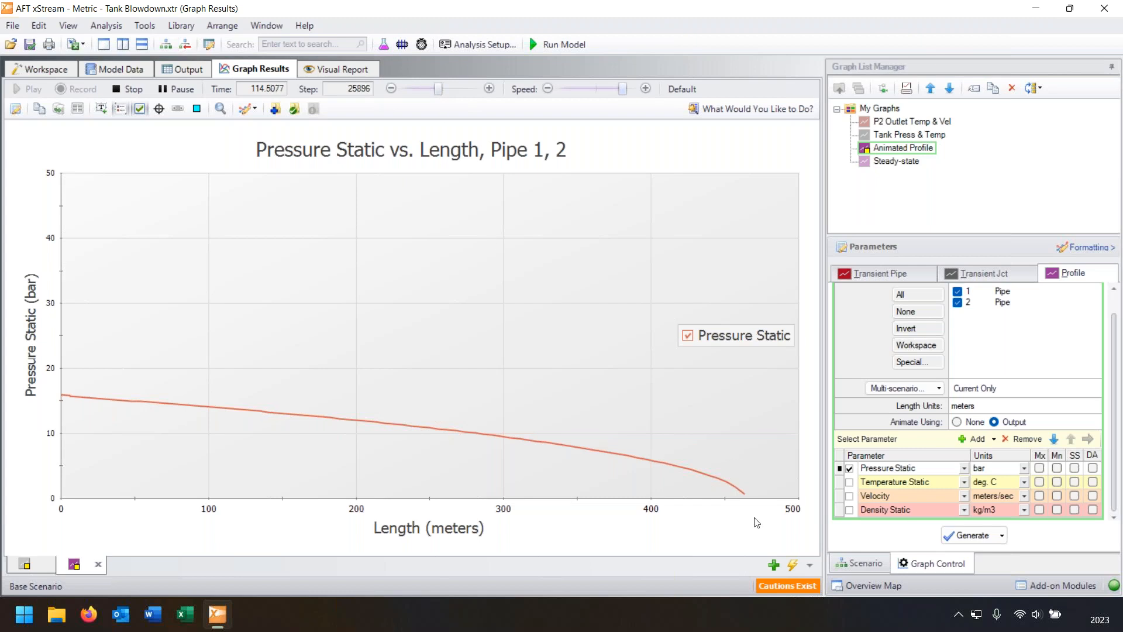
pyautogui.moveTo(438, 90); pyautogui.dragTo(451, 92)
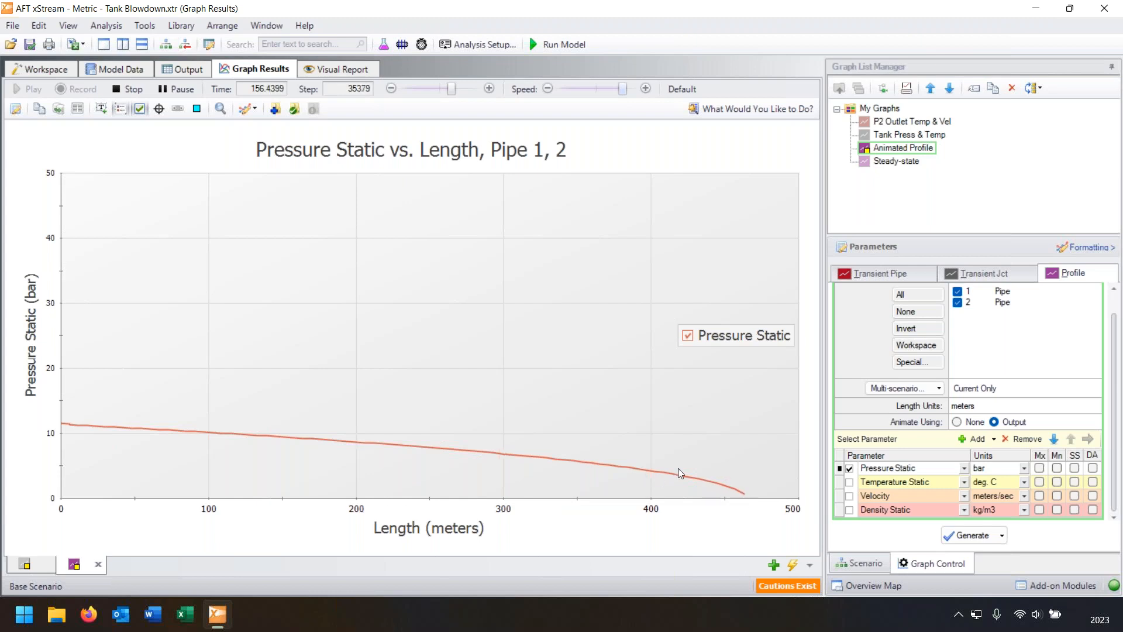
pyautogui.moveTo(451, 89); pyautogui.dragTo(479, 90)
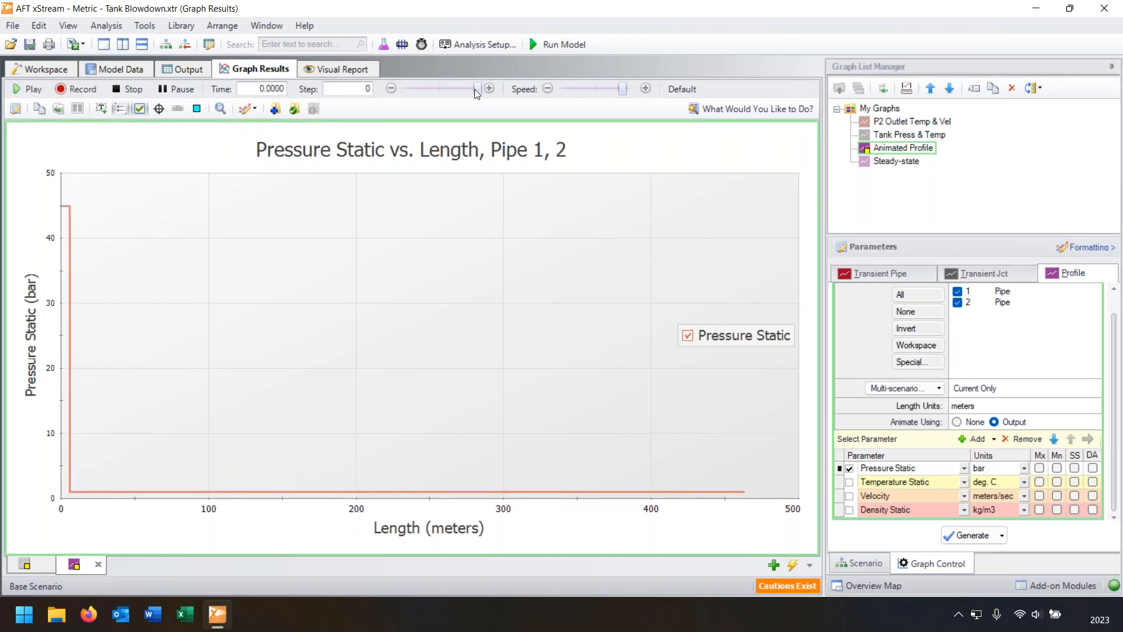
pyautogui.moveTo(477, 94); pyautogui.dragTo(399, 91)
# - Load the Tank Press & Temp graph and trace the supply tank's stagnation pressure curve with the crosshair, switching the crosshair off when done
pyautogui.click(903, 140)
pyautogui.doubleClick(899, 139)
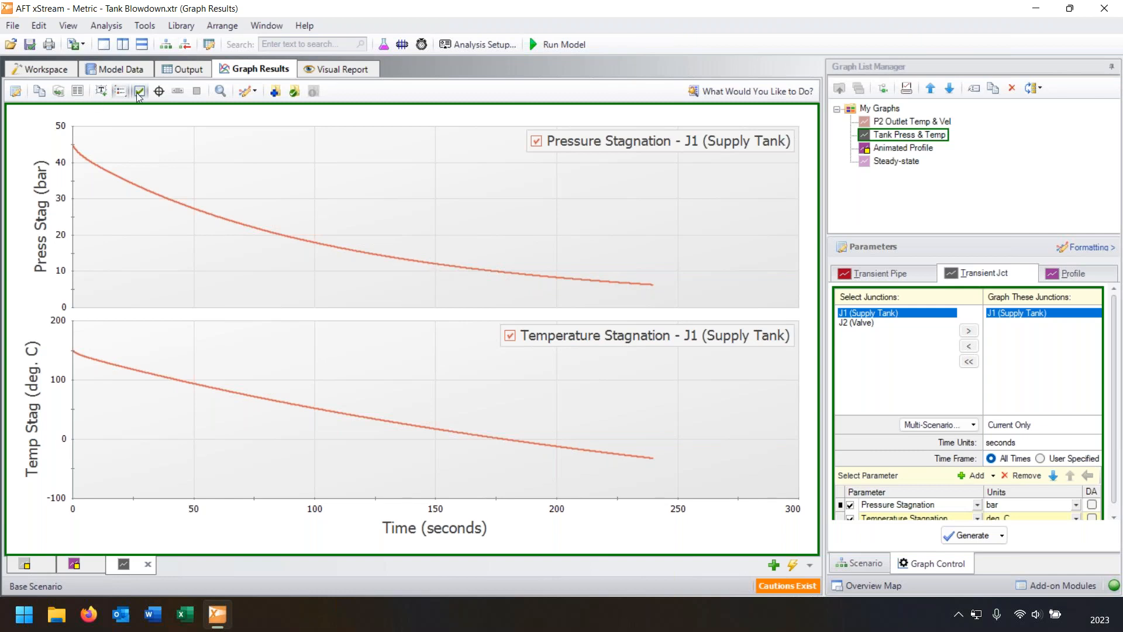
pyautogui.click(158, 92)
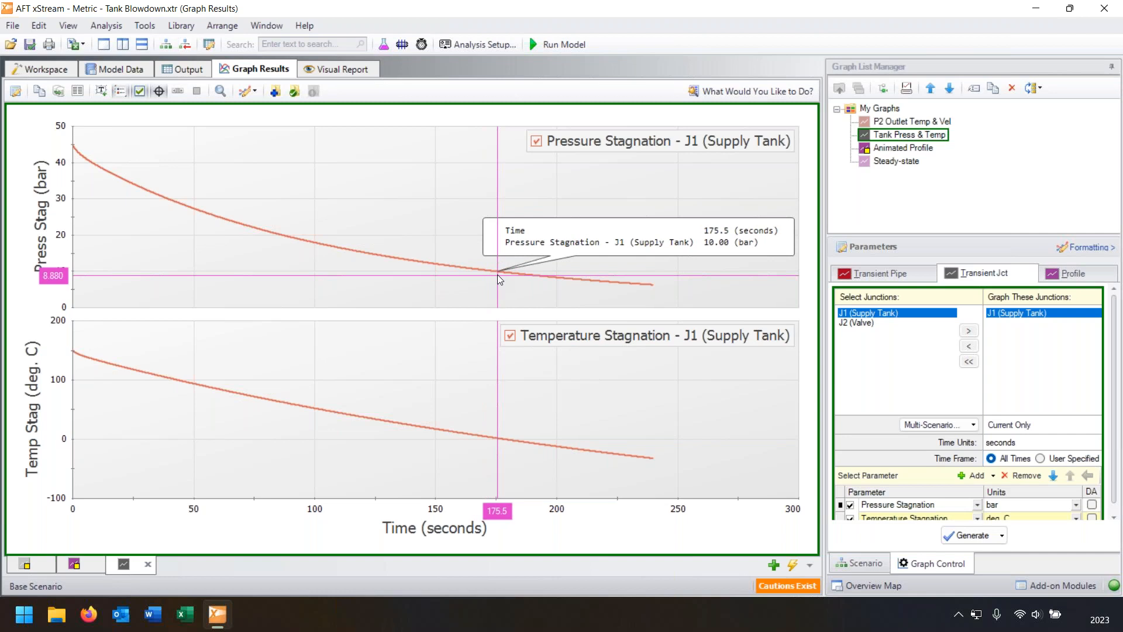
pyautogui.click(160, 93)
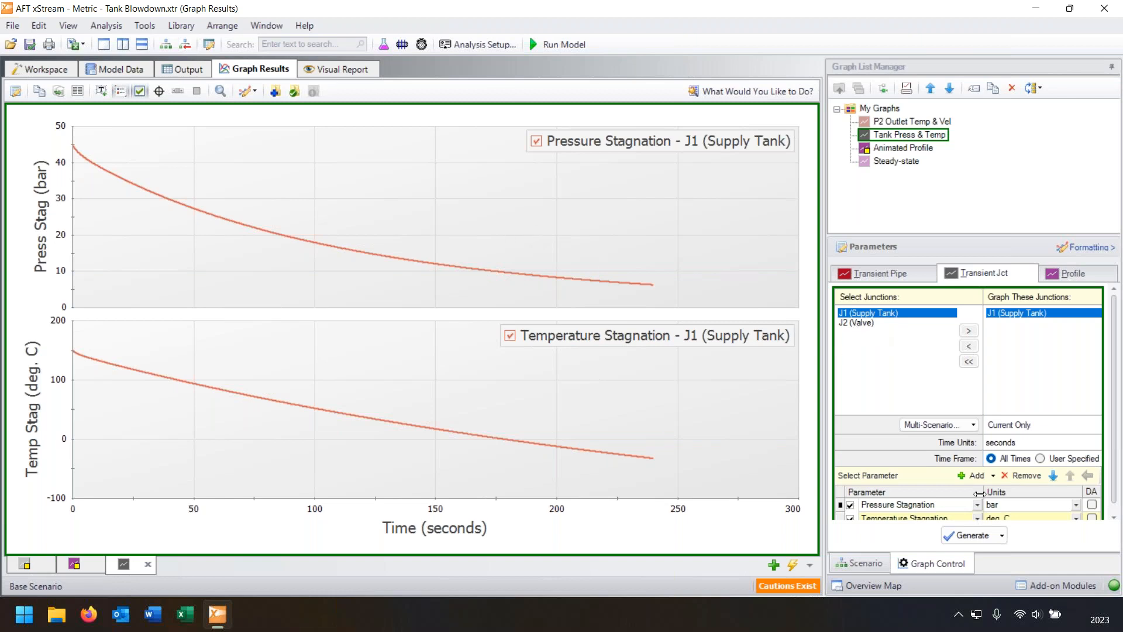
# - View the tank parameters available for the J1 supply tank graph and close the list without changing the selection
pyautogui.scroll(-1, 977, 520)
pyautogui.click(976, 496)
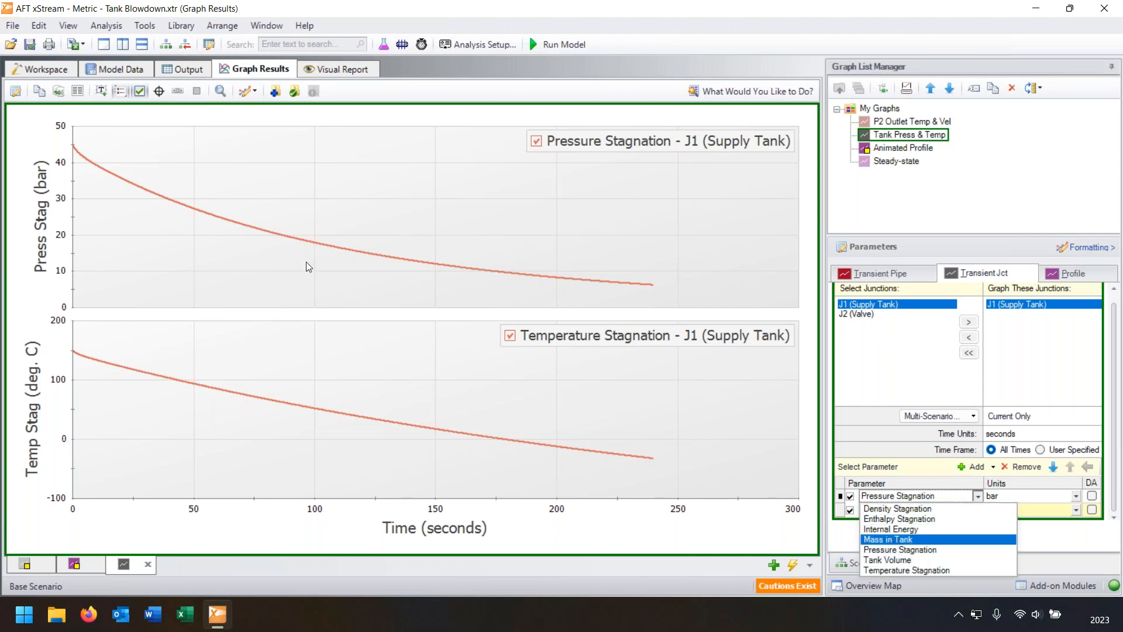
pyautogui.click(809, 263)
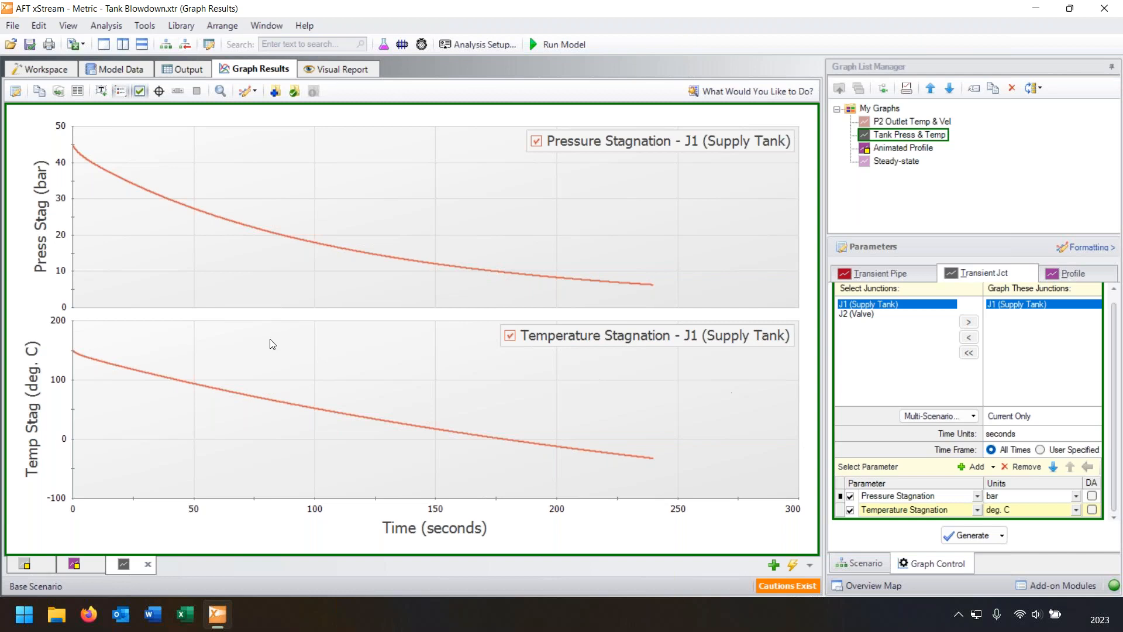
# - Return to the Animated Profile graph, add Temperature Static alongside Pressure Static and regenerate it
pyautogui.click(89, 565)
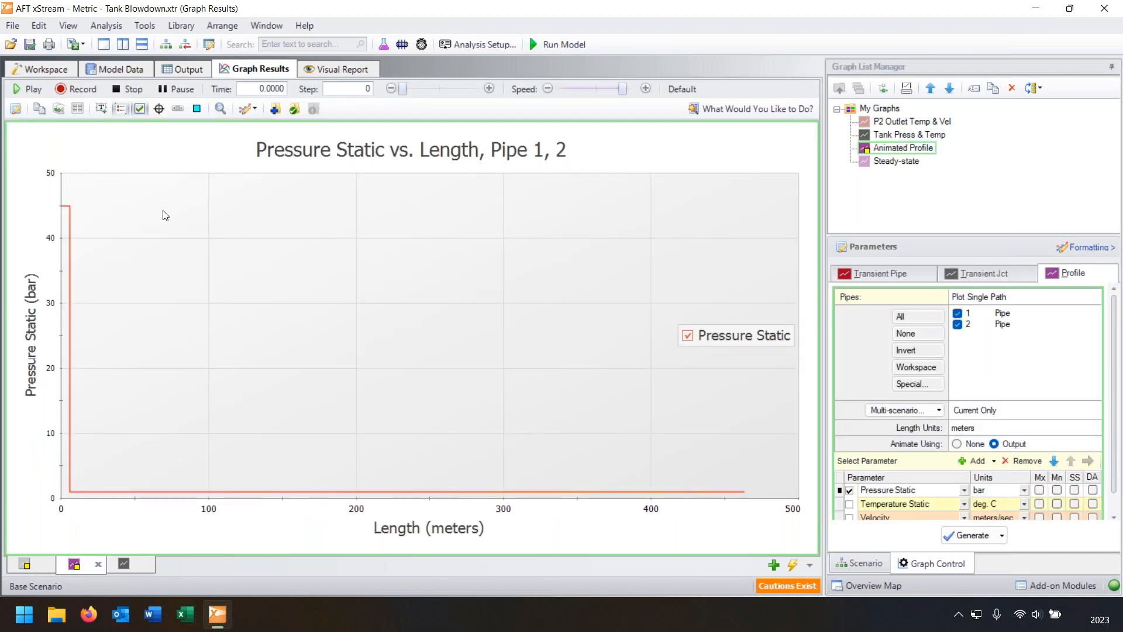
pyautogui.scroll(-1, 831, 405)
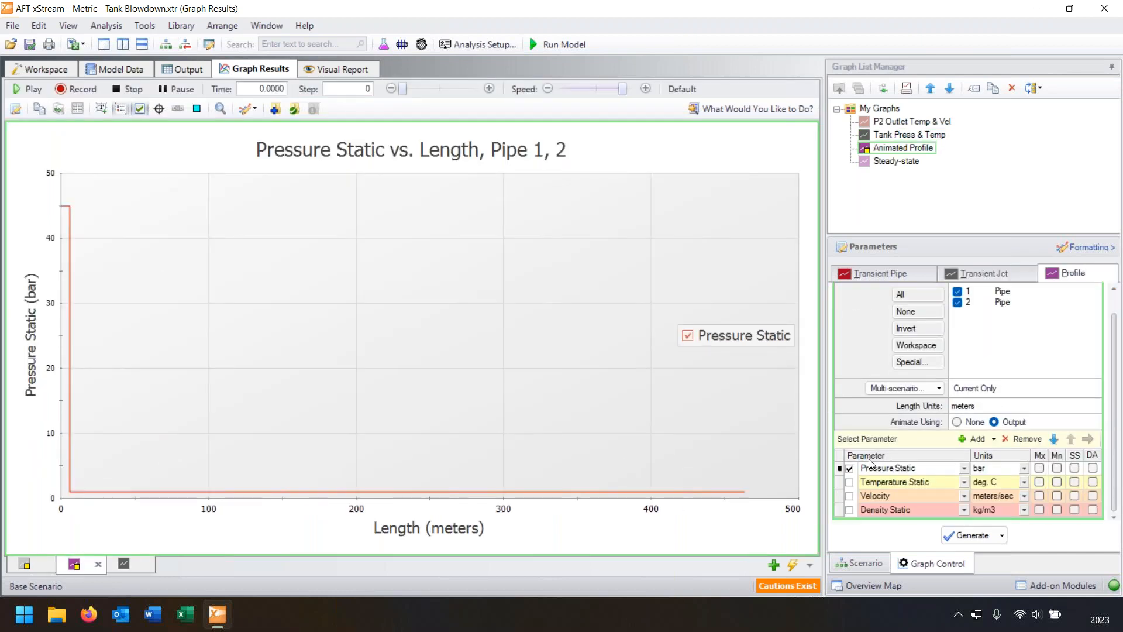
pyautogui.click(850, 483)
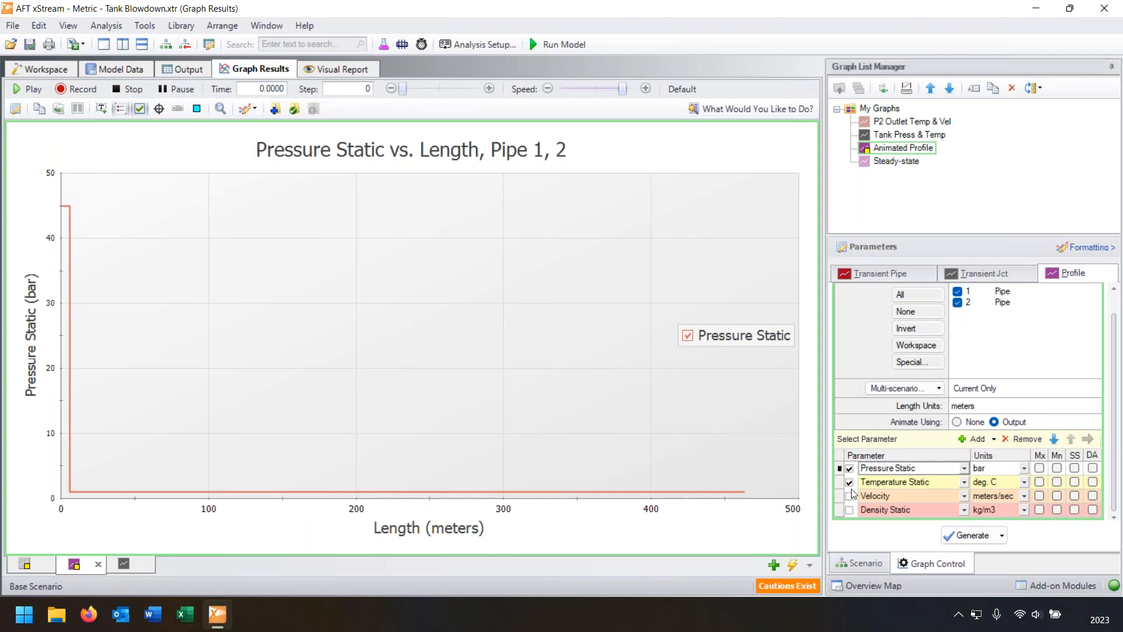
pyautogui.click(965, 536)
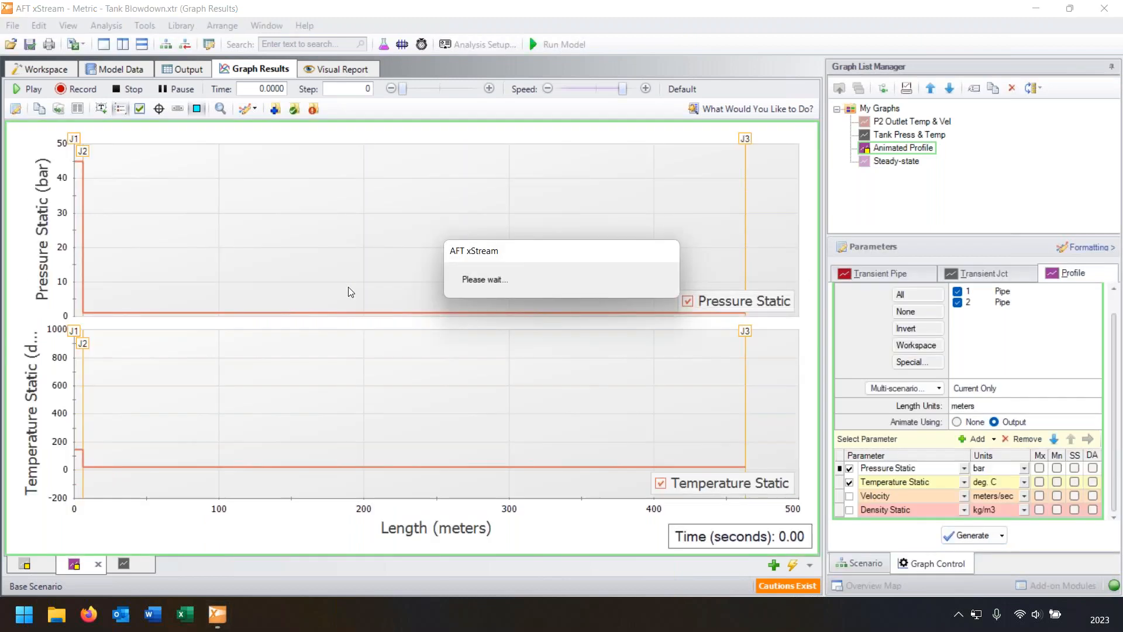
# - Move the Pressure Static and Temperature Static legends to the upper corner of their plots and hide the junction location markers
pyautogui.moveTo(709, 299); pyautogui.dragTo(711, 166)
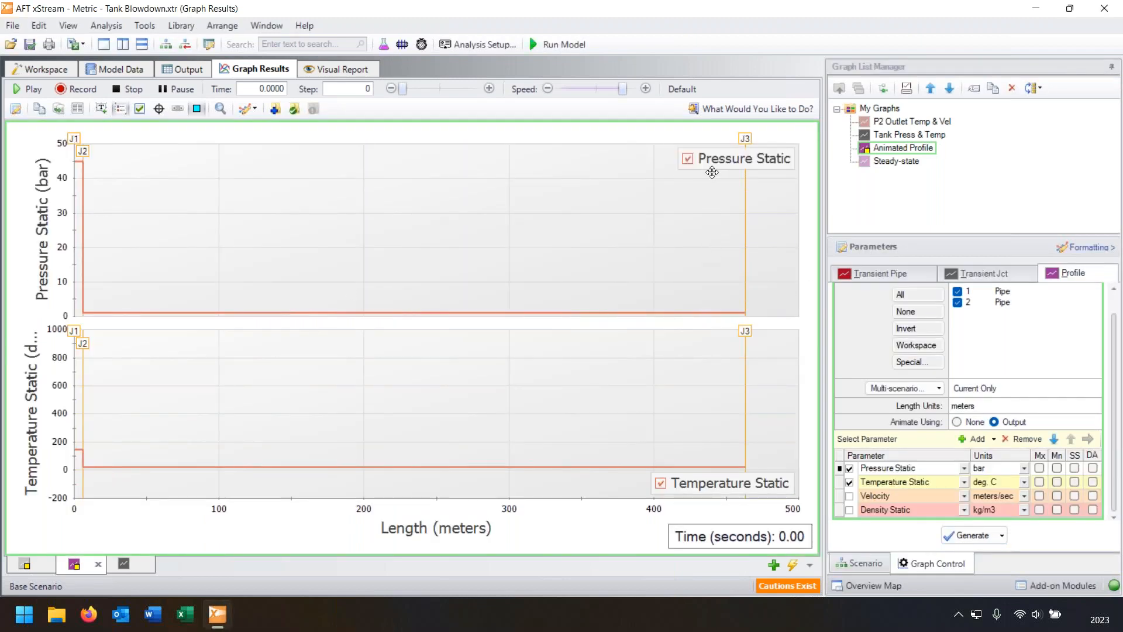
pyautogui.moveTo(728, 483); pyautogui.dragTo(734, 343)
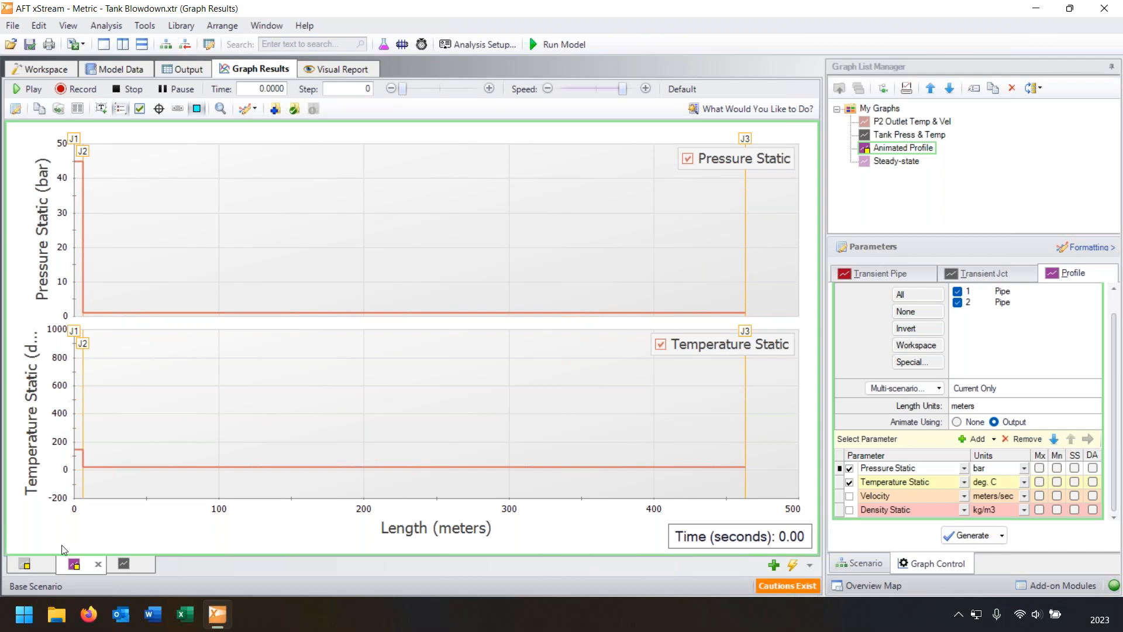
pyautogui.click(197, 109)
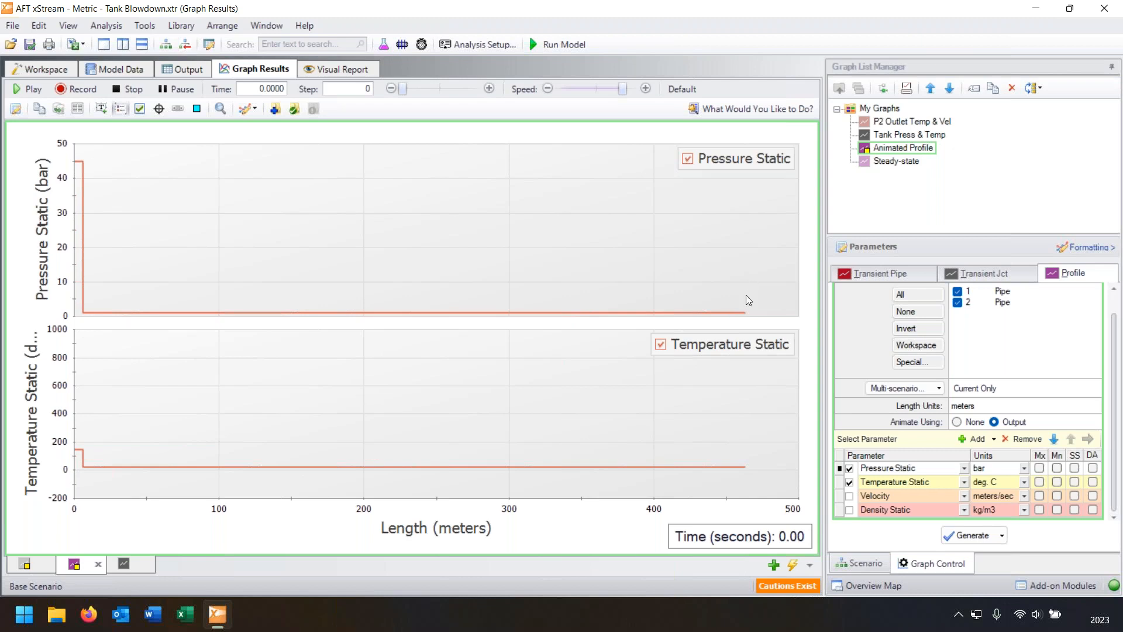
# - Play the pressure and temperature animation, pause it at about 0.29 seconds and step it back towards the start
pyautogui.click(33, 90)
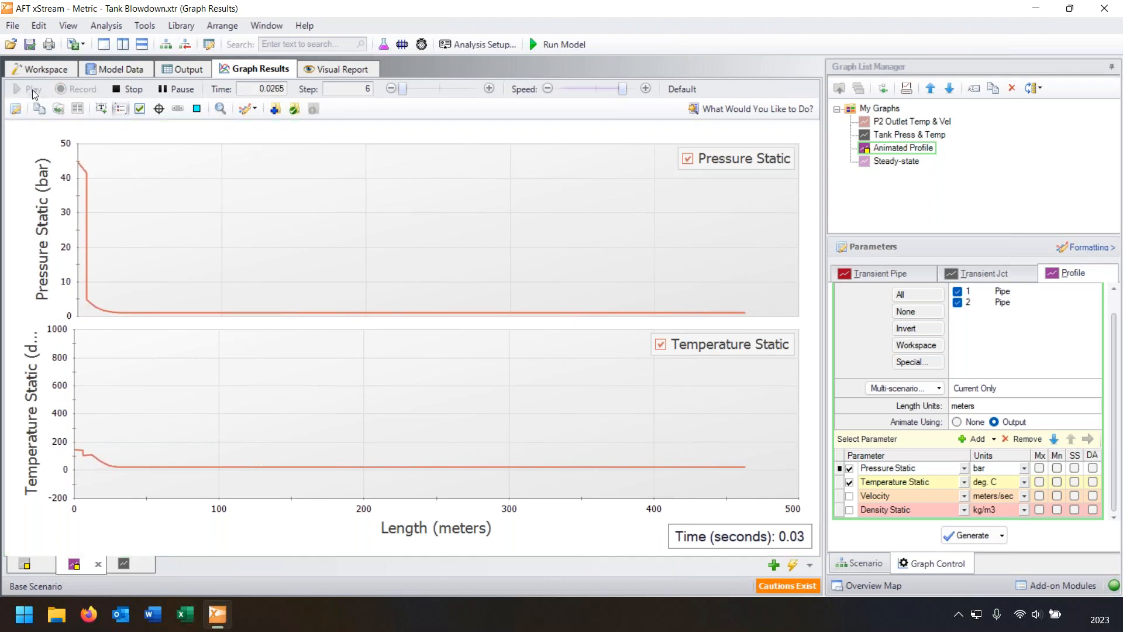
pyautogui.click(168, 91)
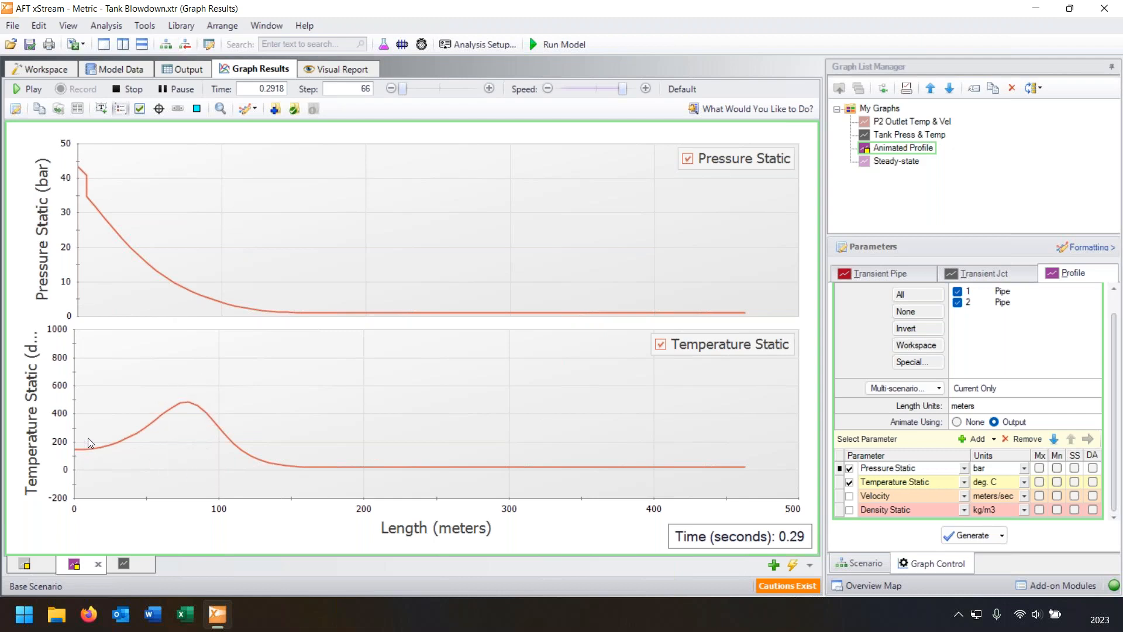
pyautogui.click(390, 89)
pyautogui.click(390, 89)
pyautogui.click(391, 89)
pyautogui.click(391, 89)
pyautogui.click(391, 89)
pyautogui.click(391, 89)
pyautogui.click(392, 89)
pyautogui.click(391, 89)
pyautogui.click(392, 89)
pyautogui.moveTo(395, 93); pyautogui.dragTo(395, 92)
pyautogui.click(395, 90)
pyautogui.click(395, 90)
pyautogui.click(394, 90)
# - Step the animation forward through about 0.5 seconds to about 1.3 seconds to follow the temperature peak along the pipe
pyautogui.moveTo(490, 87); pyautogui.dragTo(490, 88)
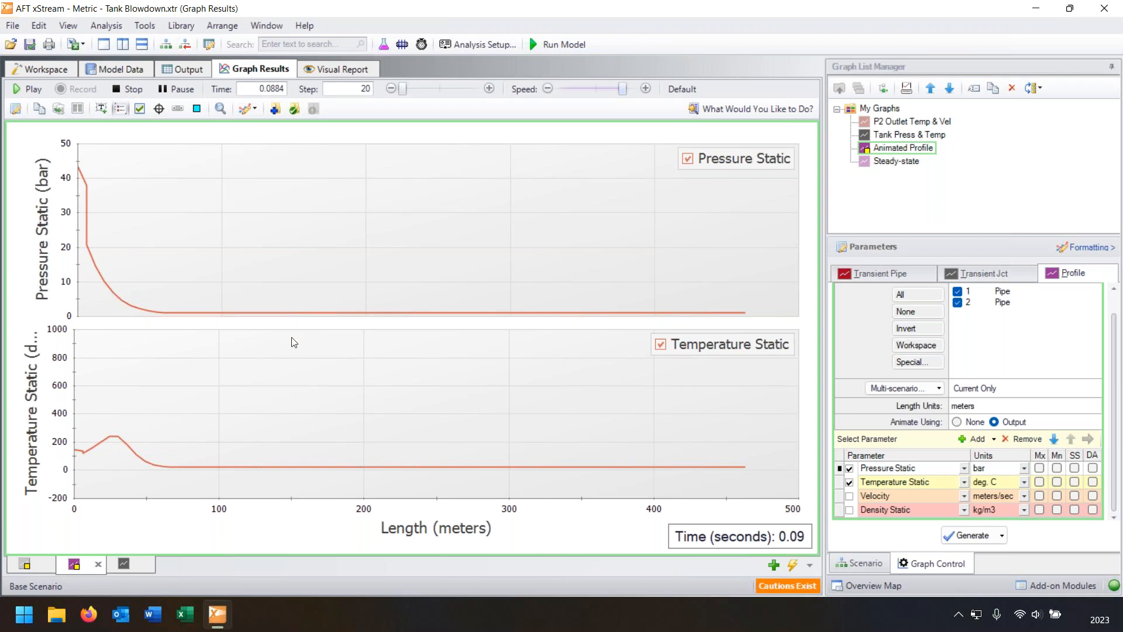
pyautogui.click(489, 88)
pyautogui.click(489, 88)
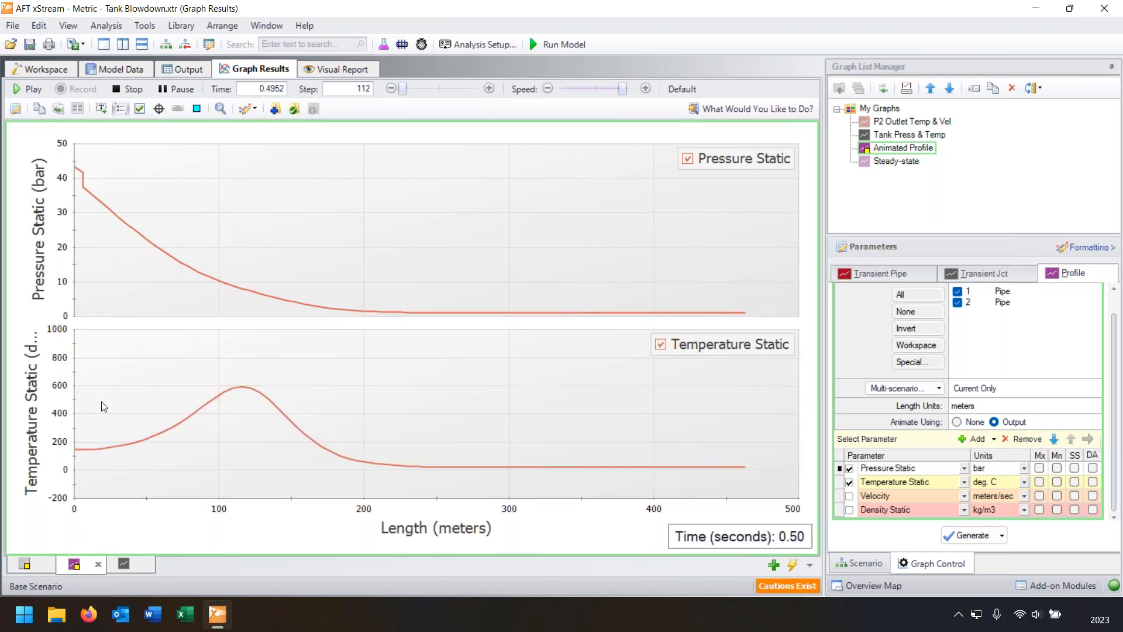
pyautogui.click(159, 108)
pyautogui.click(489, 89)
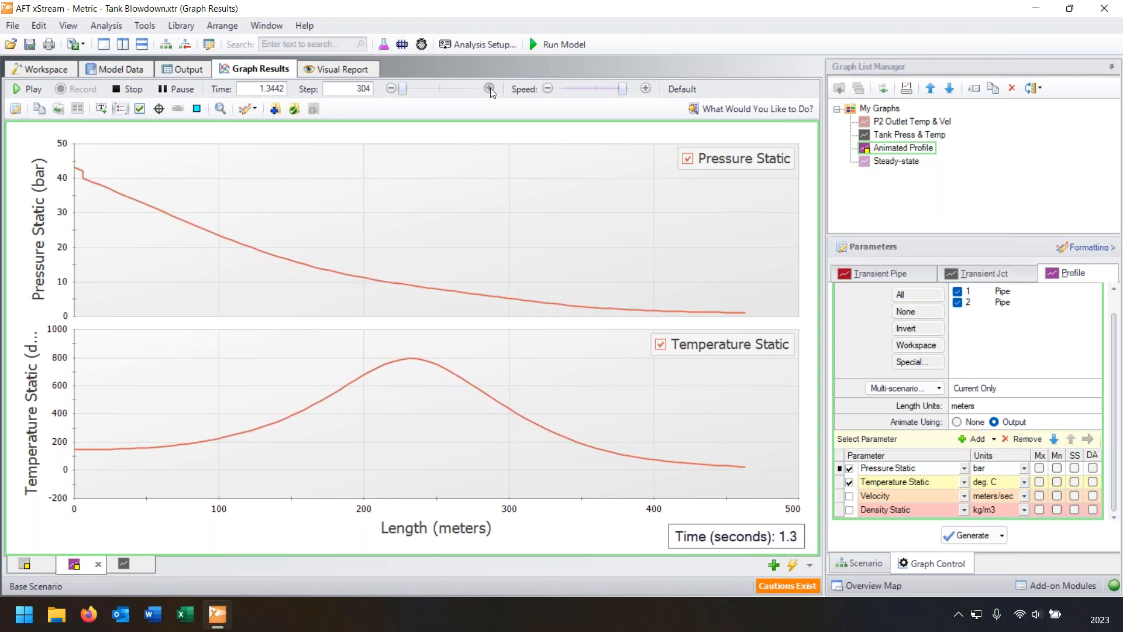
# - Return the animation to zero, jump to about 5.7 seconds and step back to about 5.1 seconds
pyautogui.moveTo(403, 89); pyautogui.dragTo(405, 89)
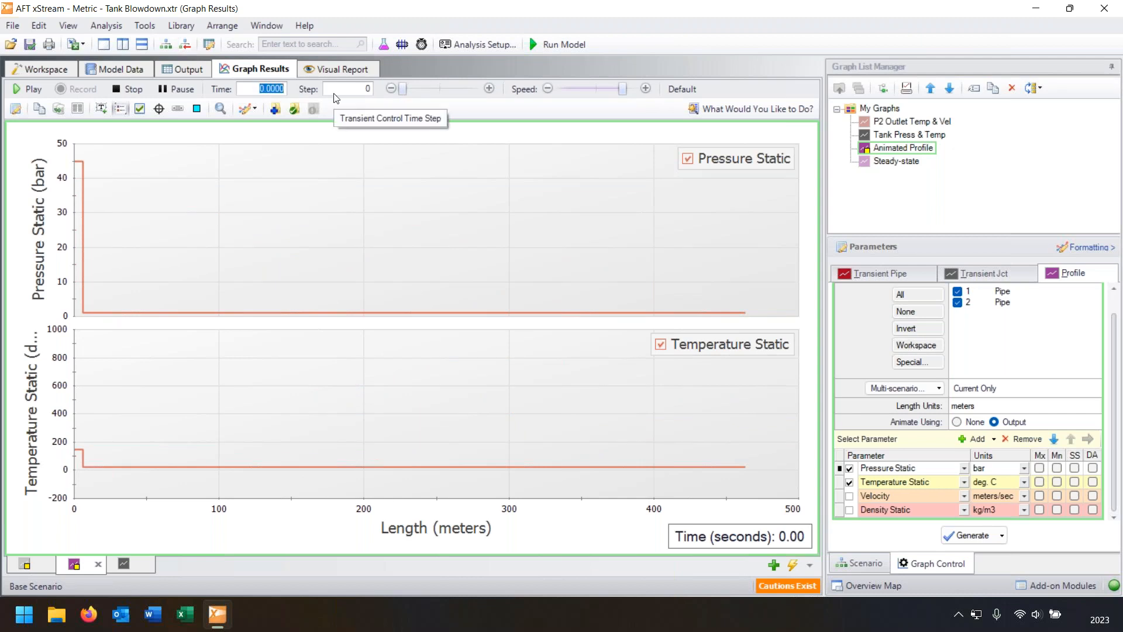
pyautogui.press('Return')
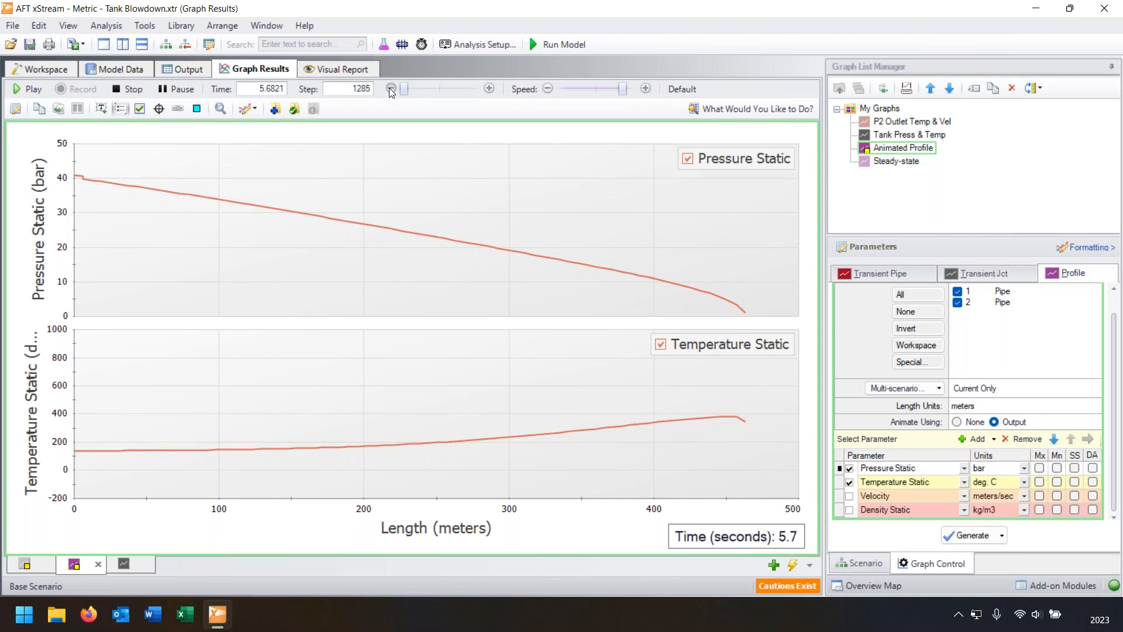
pyautogui.click(391, 88)
pyautogui.click(391, 89)
pyautogui.click(391, 89)
pyautogui.click(391, 89)
pyautogui.click(391, 89)
pyautogui.click(391, 89)
pyautogui.click(391, 89)
pyautogui.click(391, 89)
pyautogui.click(391, 89)
pyautogui.click(390, 89)
pyautogui.click(391, 89)
pyautogui.click(391, 89)
pyautogui.click(391, 89)
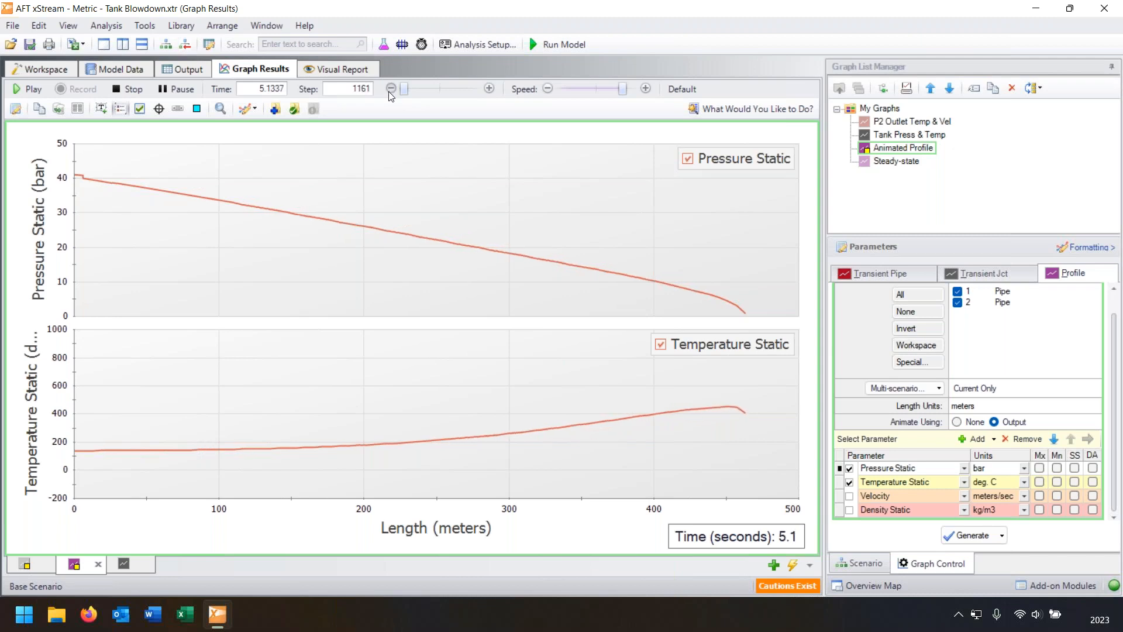
# - Scrub the animation to about 2.3 and 25.6 seconds, and on to the end at 240 seconds
pyautogui.moveTo(403, 90); pyautogui.dragTo(404, 91)
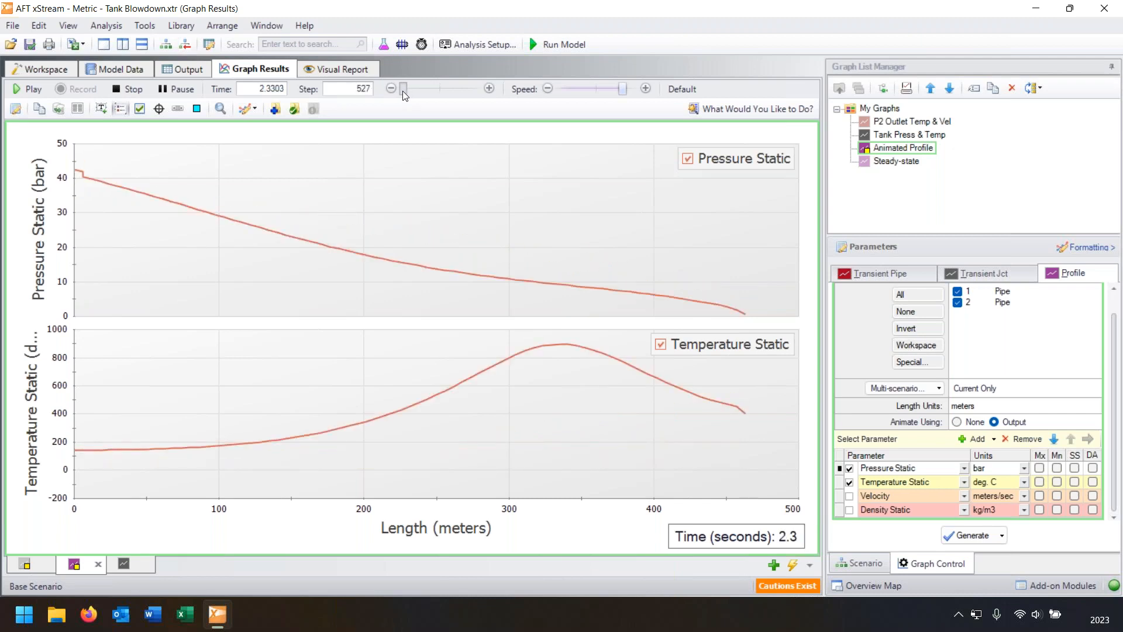
pyautogui.moveTo(403, 91); pyautogui.dragTo(411, 91)
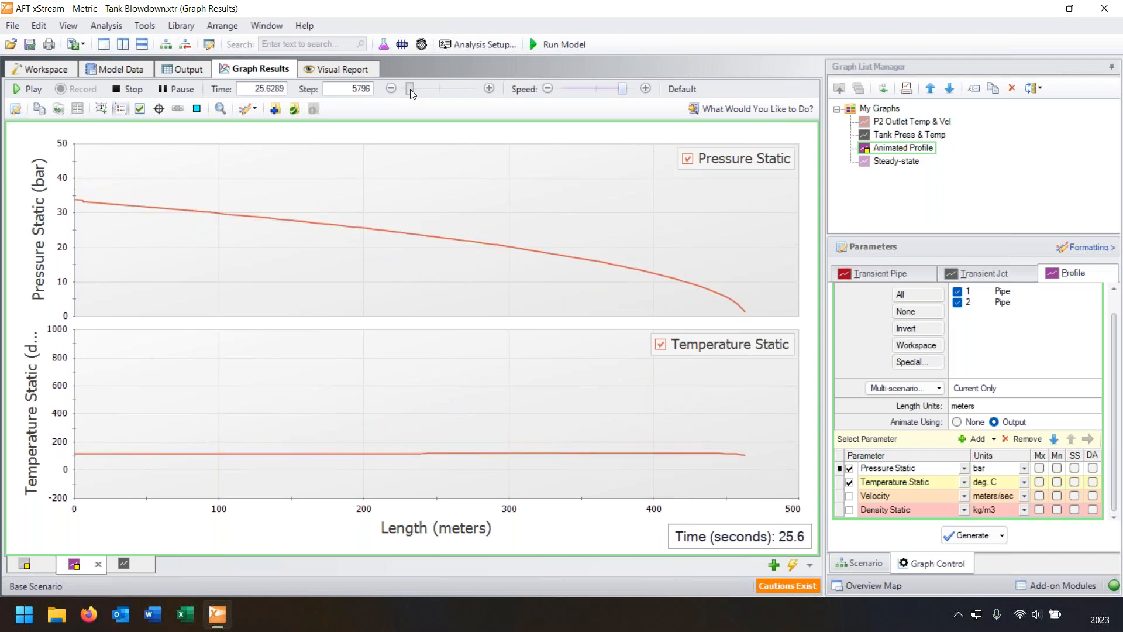
pyautogui.moveTo(411, 90); pyautogui.dragTo(482, 93)
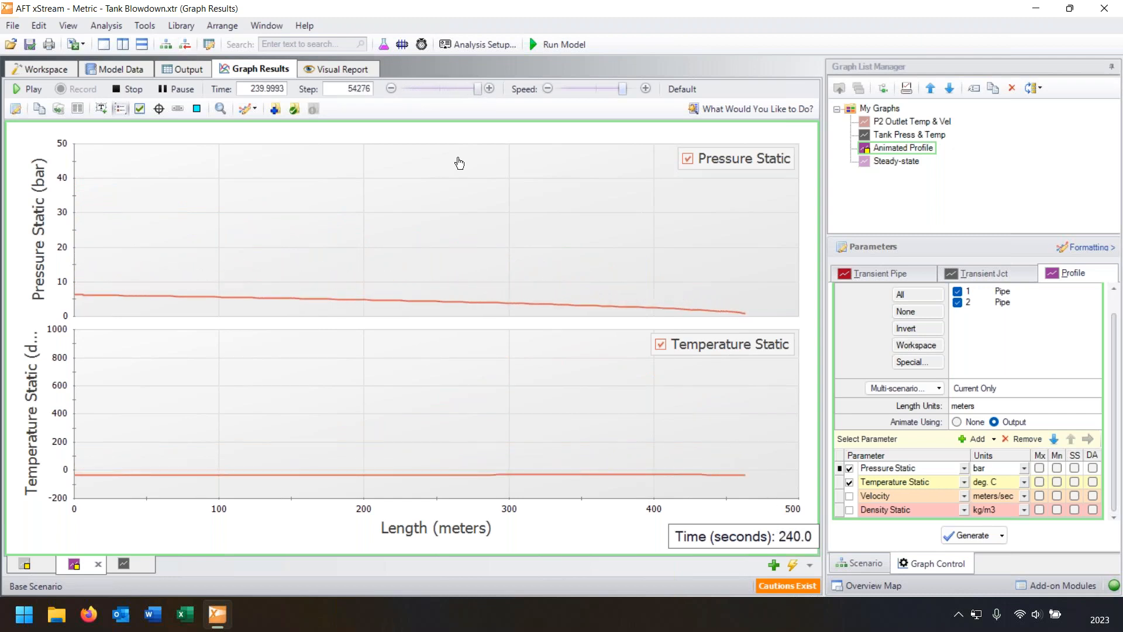
# - Add Velocity to the animated profile and advance to about 4 seconds, with the Temperature Static legend moved to its plot's lower corner
pyautogui.click(962, 543)
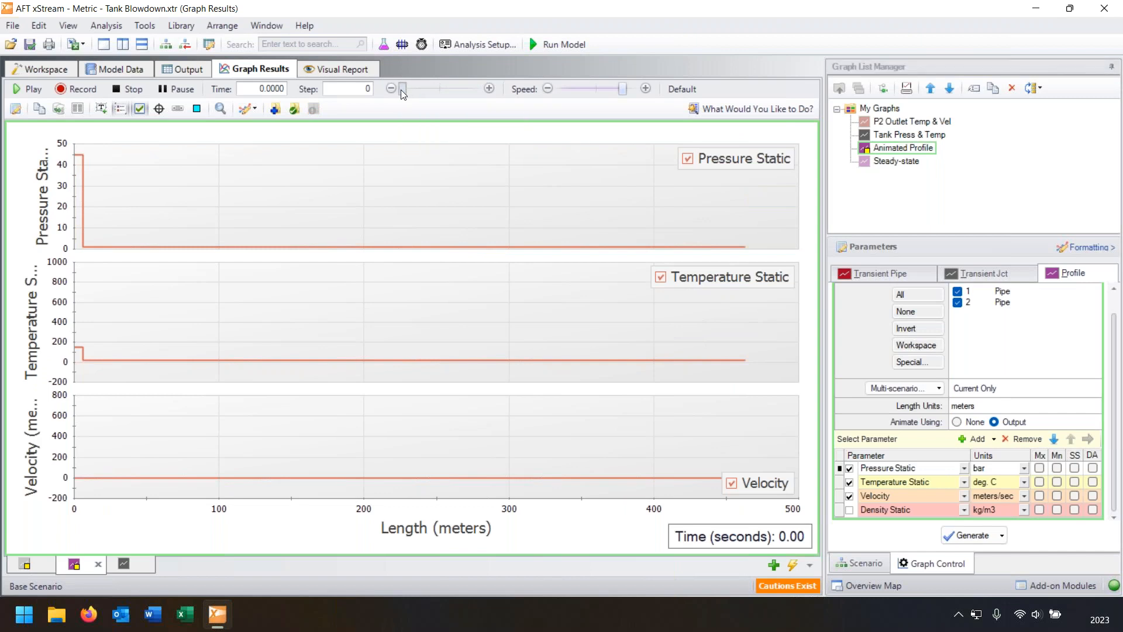
pyautogui.moveTo(401, 89); pyautogui.dragTo(402, 93)
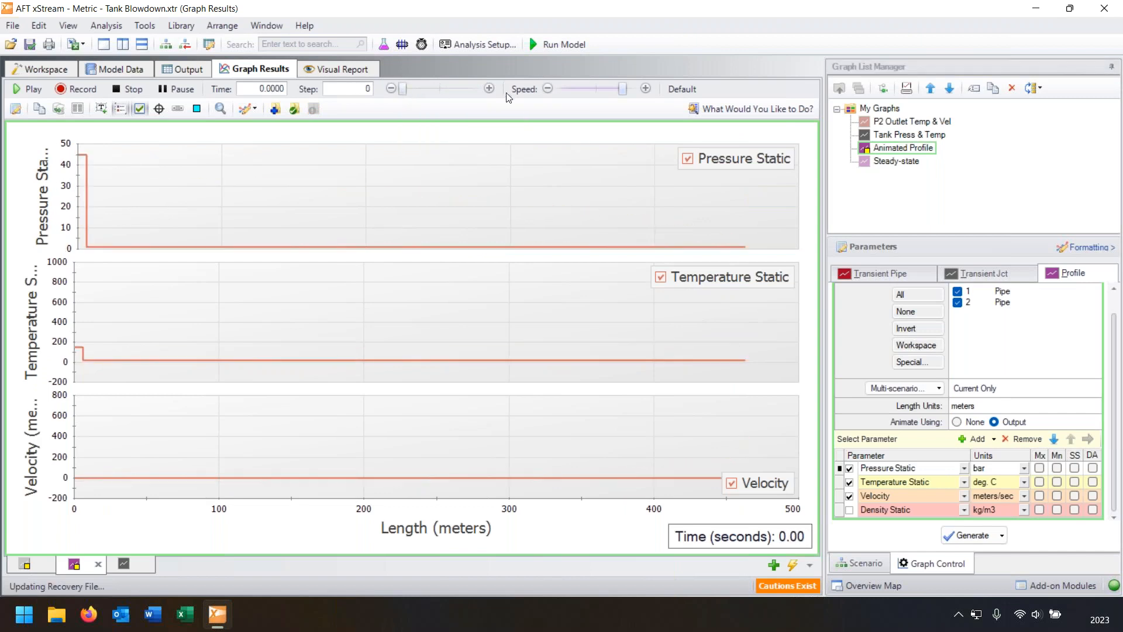
pyautogui.click(487, 89)
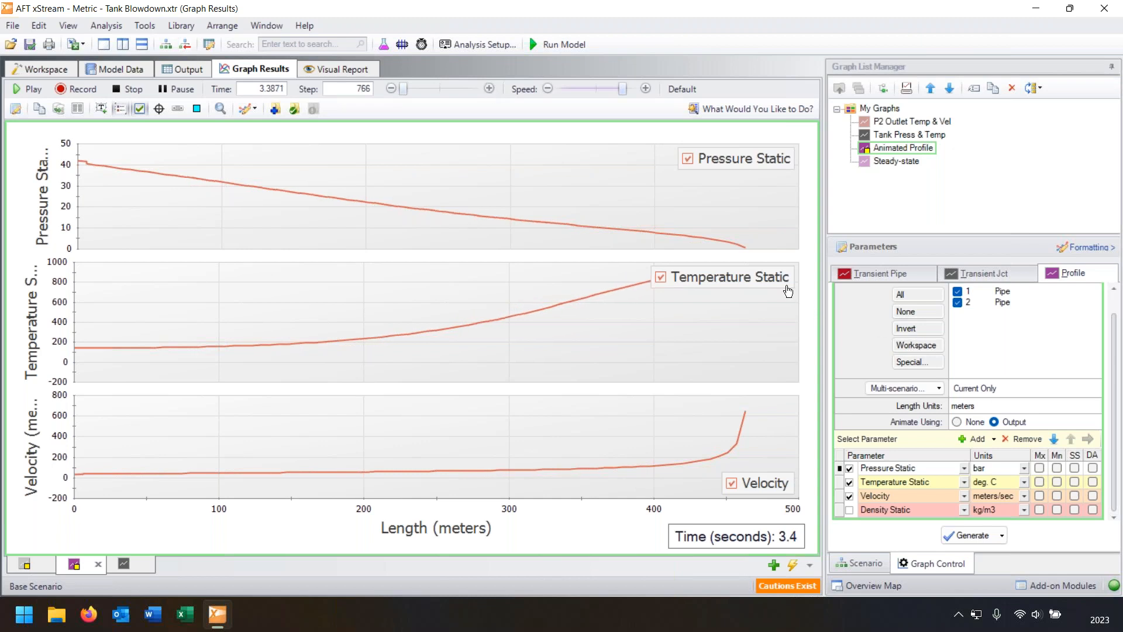
pyautogui.moveTo(784, 286); pyautogui.dragTo(789, 342)
pyautogui.click(489, 89)
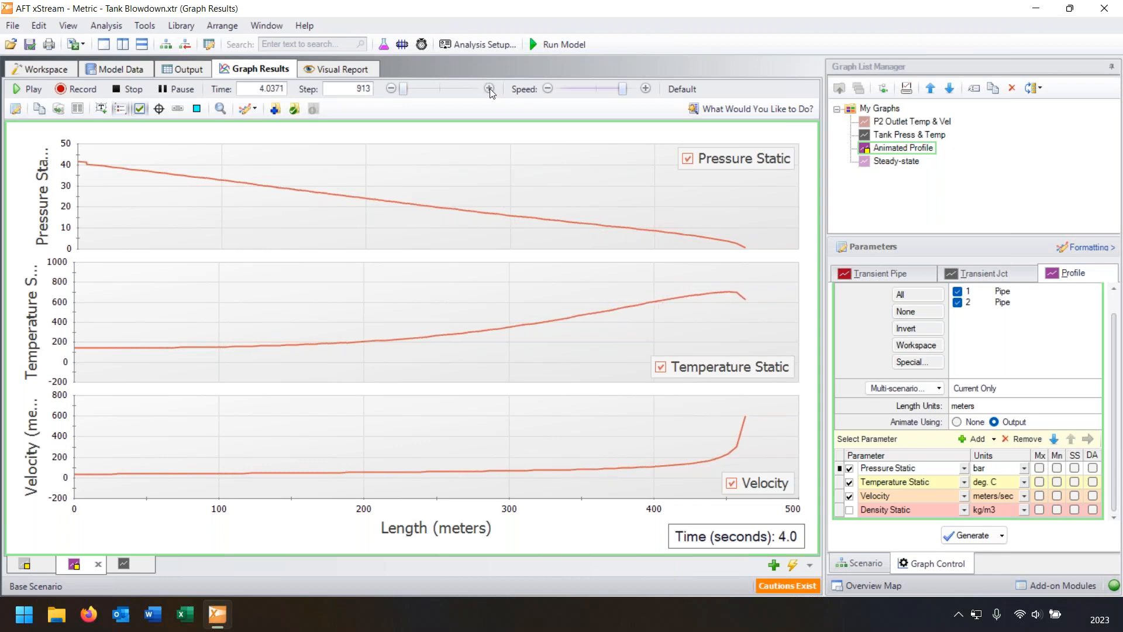
# - Add Density Static to the animated profile, regenerate it and advance the animation to about 2.7 seconds
pyautogui.click(950, 534)
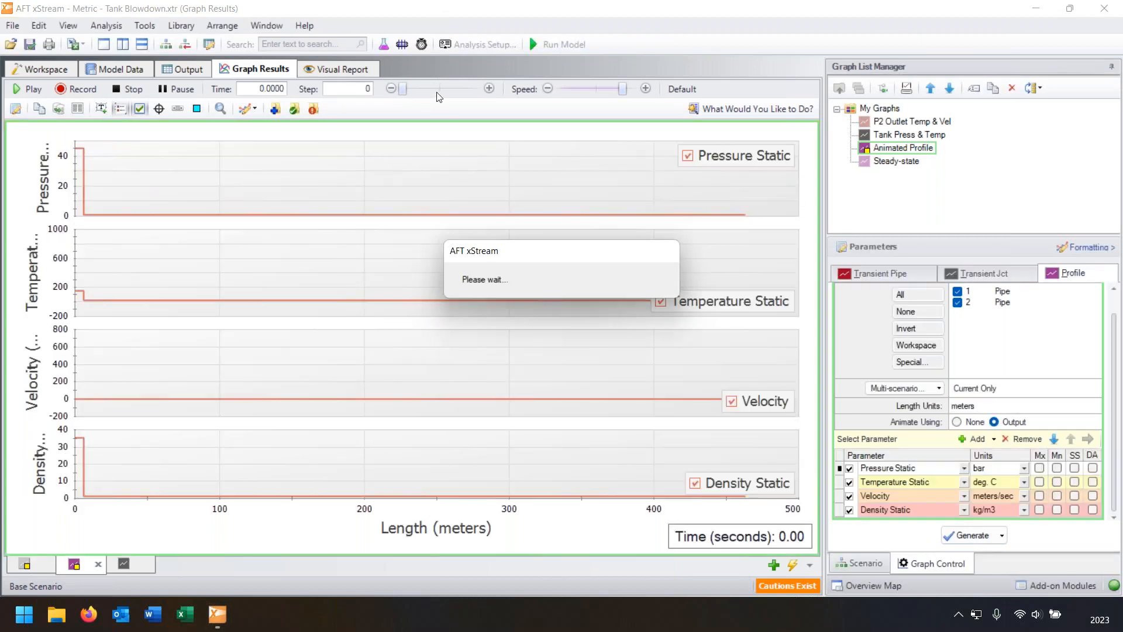
pyautogui.click(489, 84)
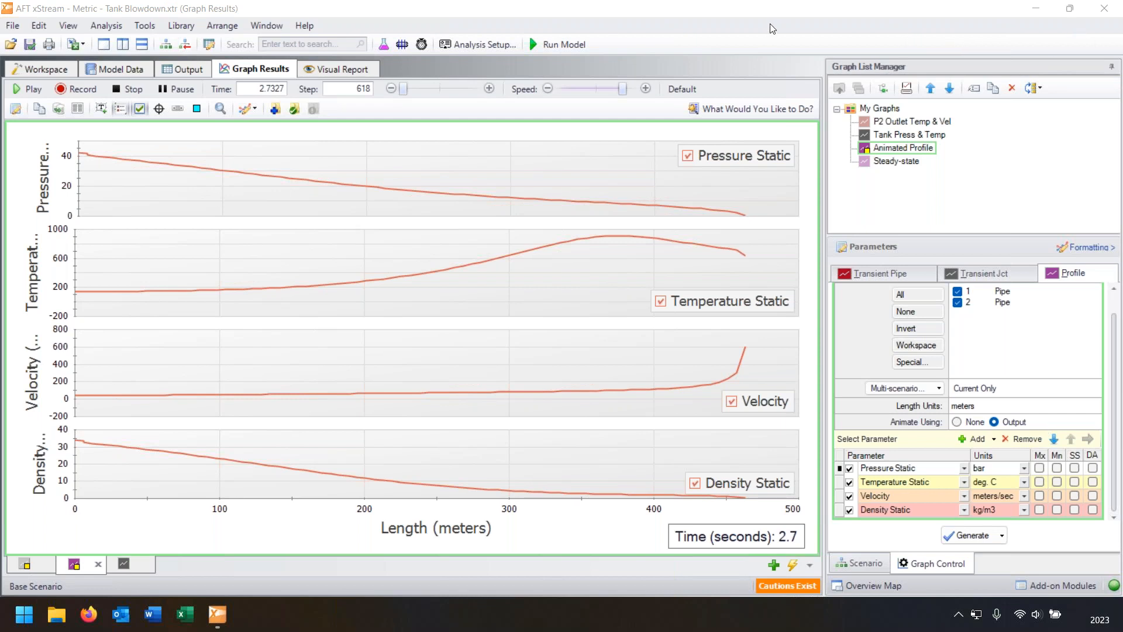
# - Create a color map/animation layer named "Pressure - Animation" in the Workspace layers
pyautogui.click(65, 75)
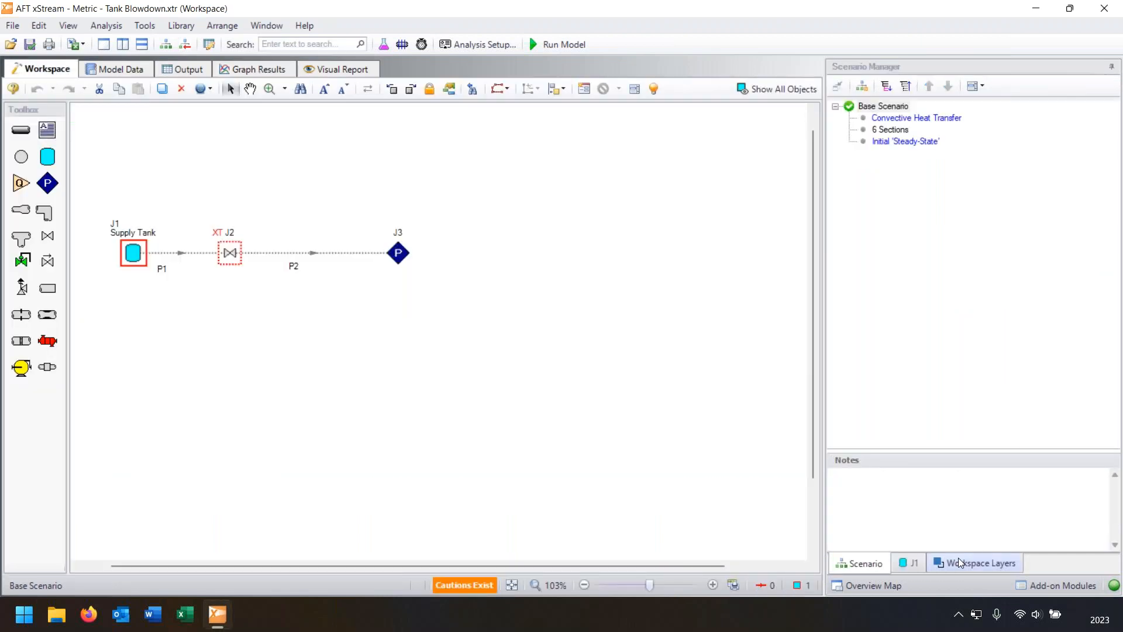
pyautogui.click(958, 562)
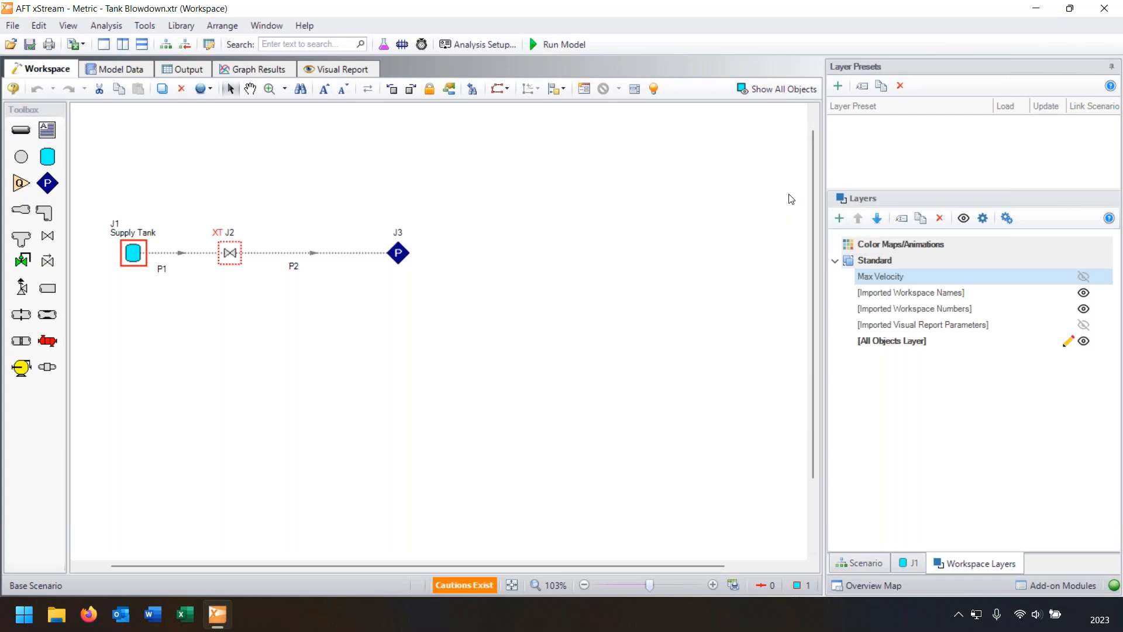
pyautogui.click(837, 219)
pyautogui.click(872, 274)
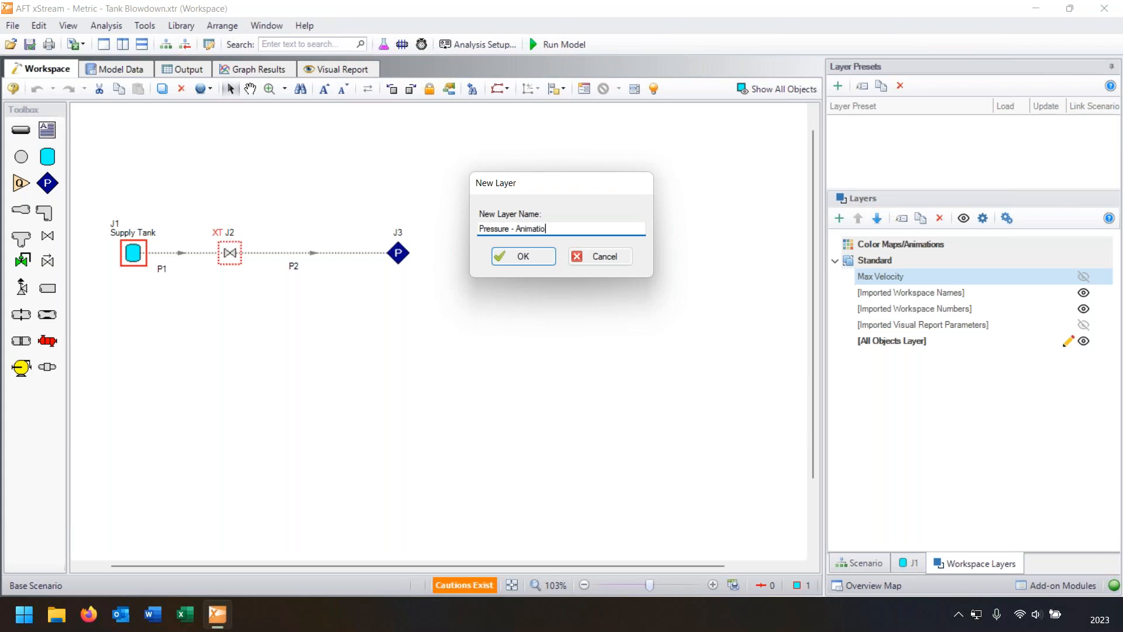
pyautogui.write('on')
pyautogui.press('Return')
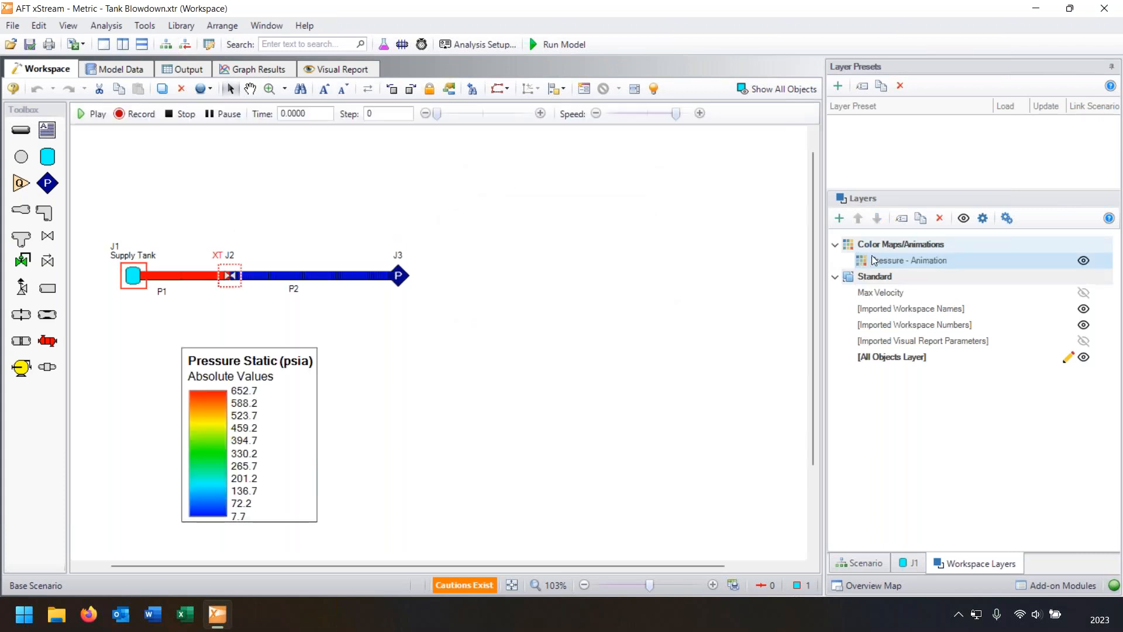
# - Open the Pressure - Animation layer's settings, move the dialog clear of the model and set the layer type to Color Map
pyautogui.doubleClick(882, 260)
pyautogui.moveTo(591, 248); pyautogui.dragTo(952, 199)
pyautogui.click(643, 246)
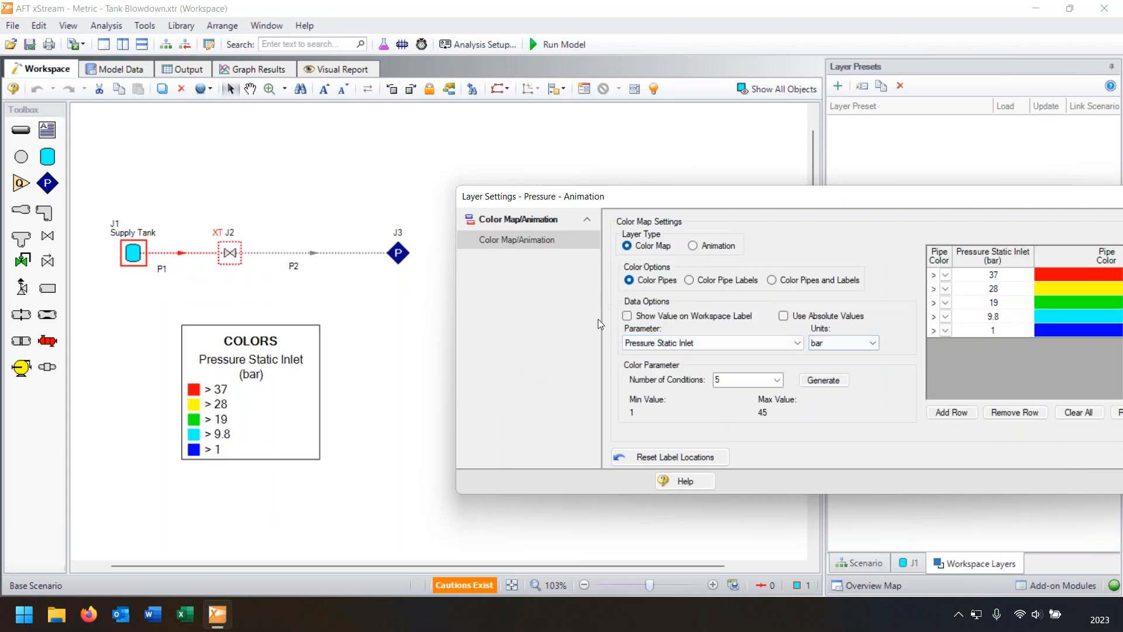
# - Set the color map parameter to Velocity Outlet and show its value on the workspace labels
pyautogui.click(753, 350)
pyautogui.scroll(-5, 675, 407)
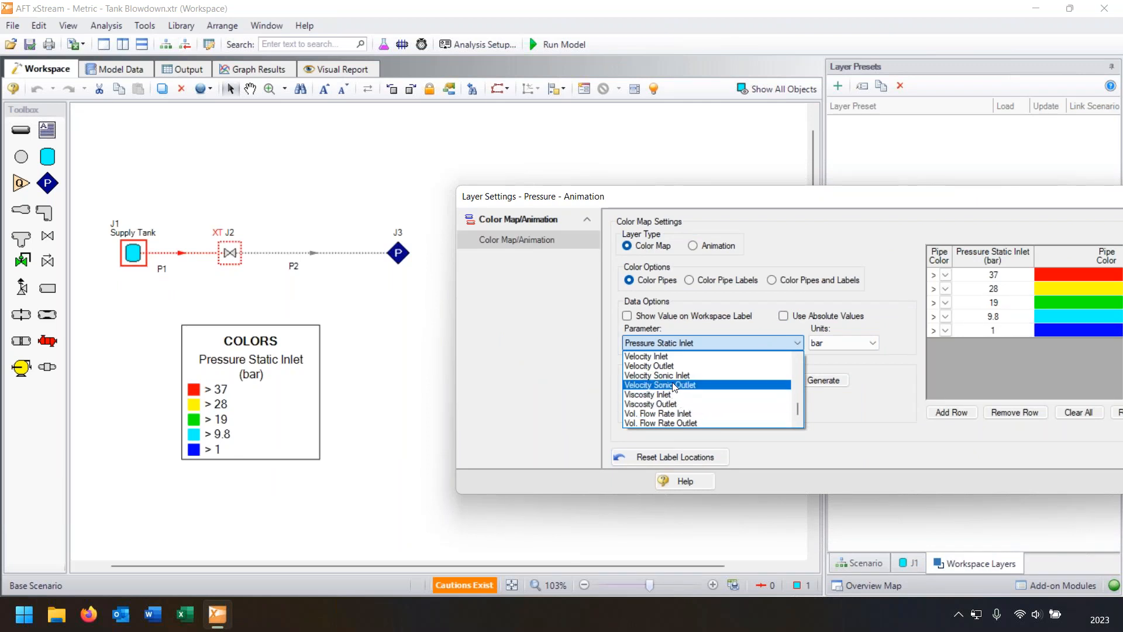
pyautogui.click(652, 366)
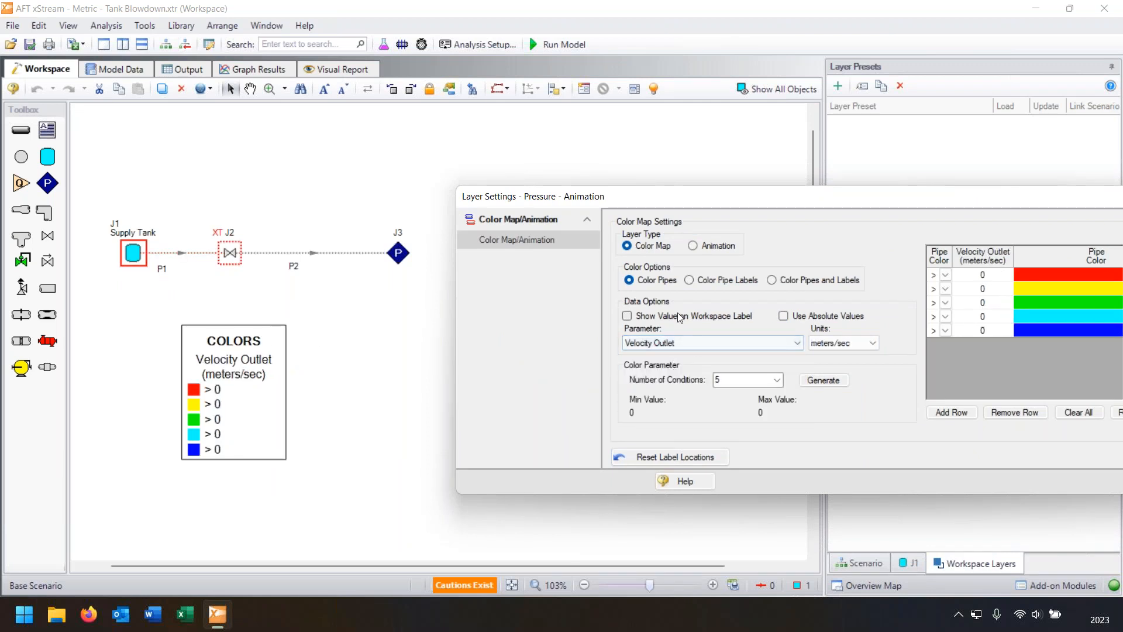
pyautogui.click(684, 317)
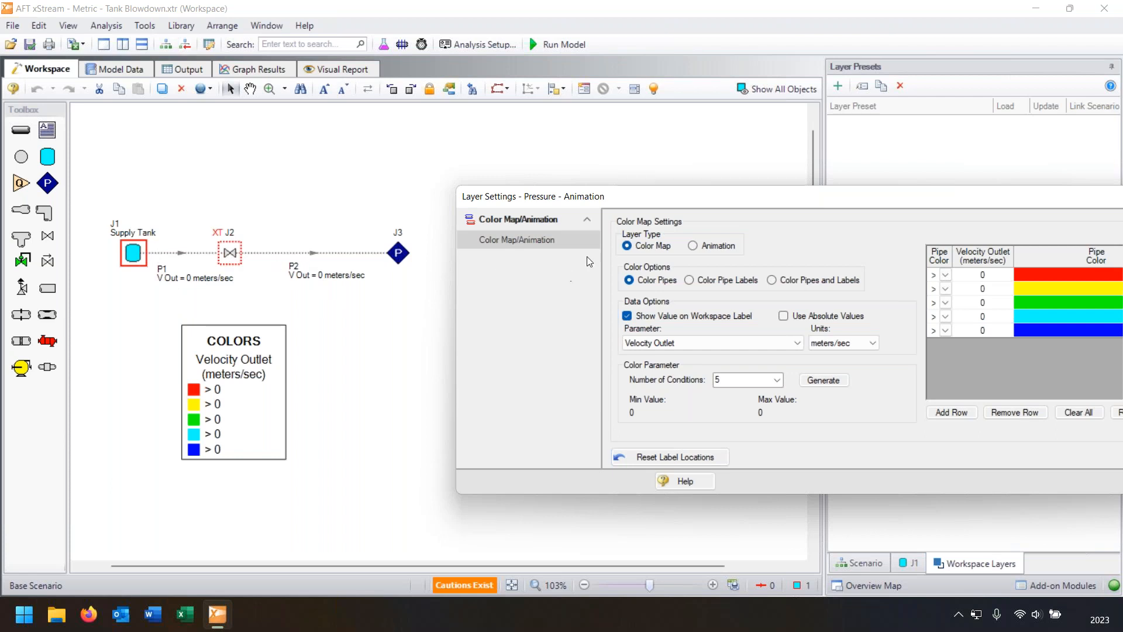
# - Set the color map parameter to Pressure Static Inlet and reposition the settings dialog
pyautogui.click(681, 345)
pyautogui.scroll(3, 691, 389)
pyautogui.scroll(5, 690, 392)
pyautogui.scroll(-3, 680, 391)
pyautogui.scroll(10, 678, 390)
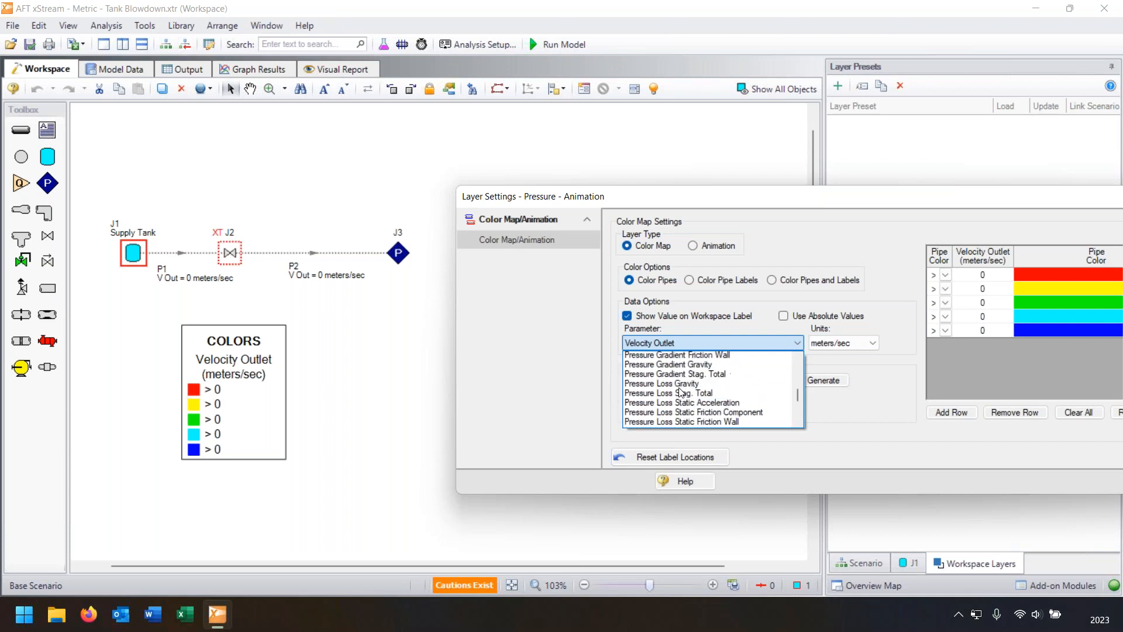
pyautogui.scroll(-2, 680, 392)
pyautogui.click(690, 415)
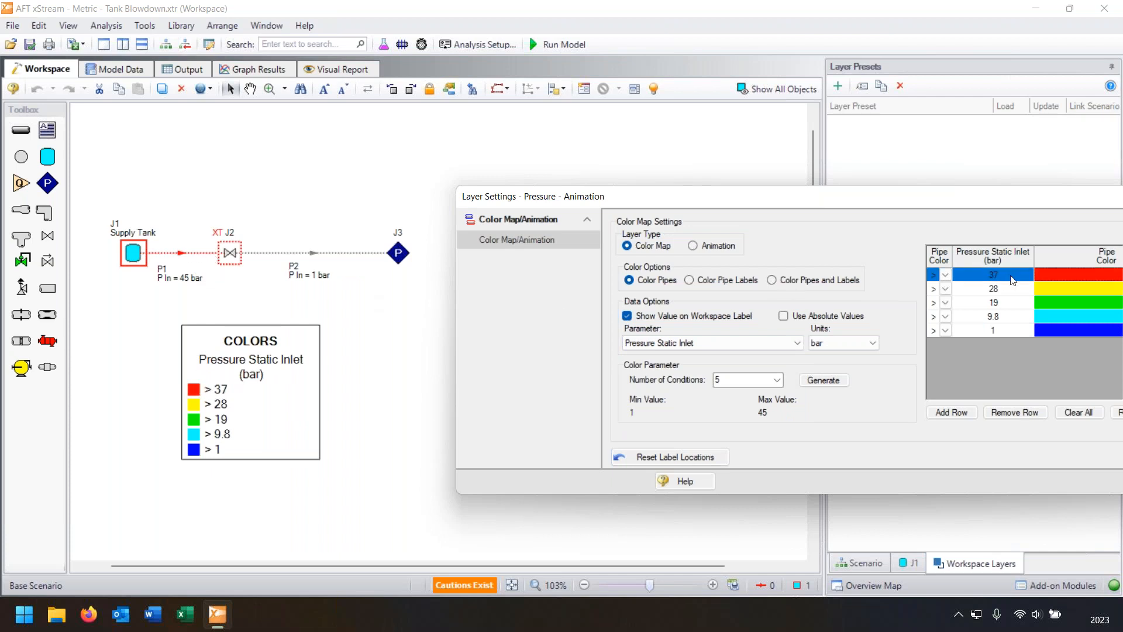
pyautogui.moveTo(857, 199)
pyautogui.mouseDown()
pyautogui.moveTo(810, 202)
pyautogui.moveTo(838, 193)
pyautogui.mouseUp()
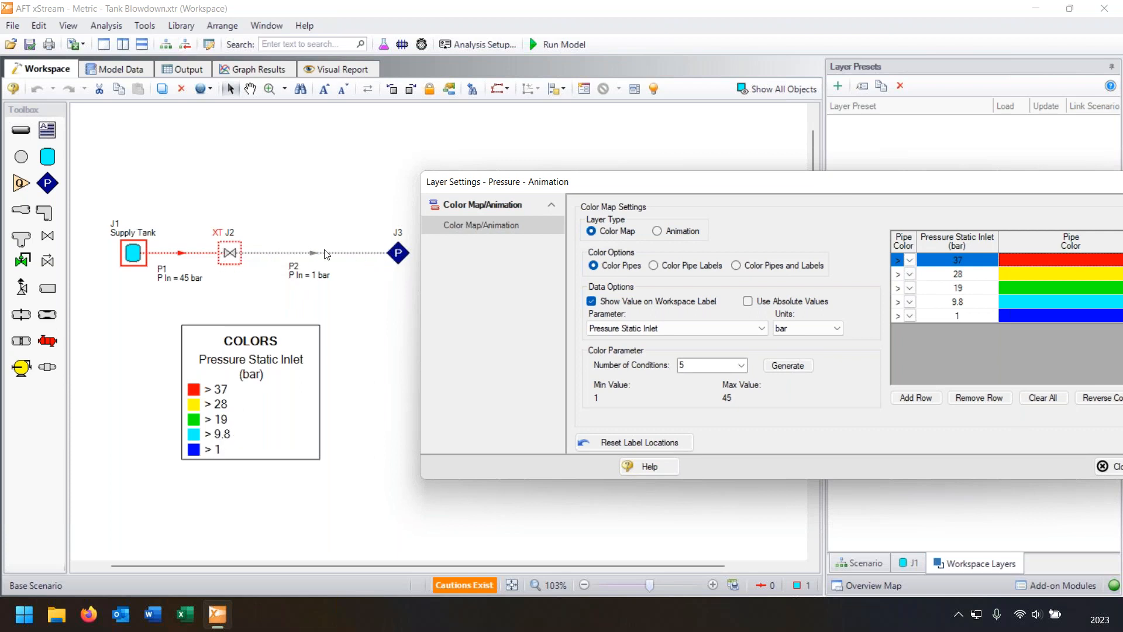
# - Change the Pressure - Animation layer type to Animation and move the settings dialog clear of the model
pyautogui.moveTo(582, 187); pyautogui.dragTo(584, 153)
pyautogui.click(661, 198)
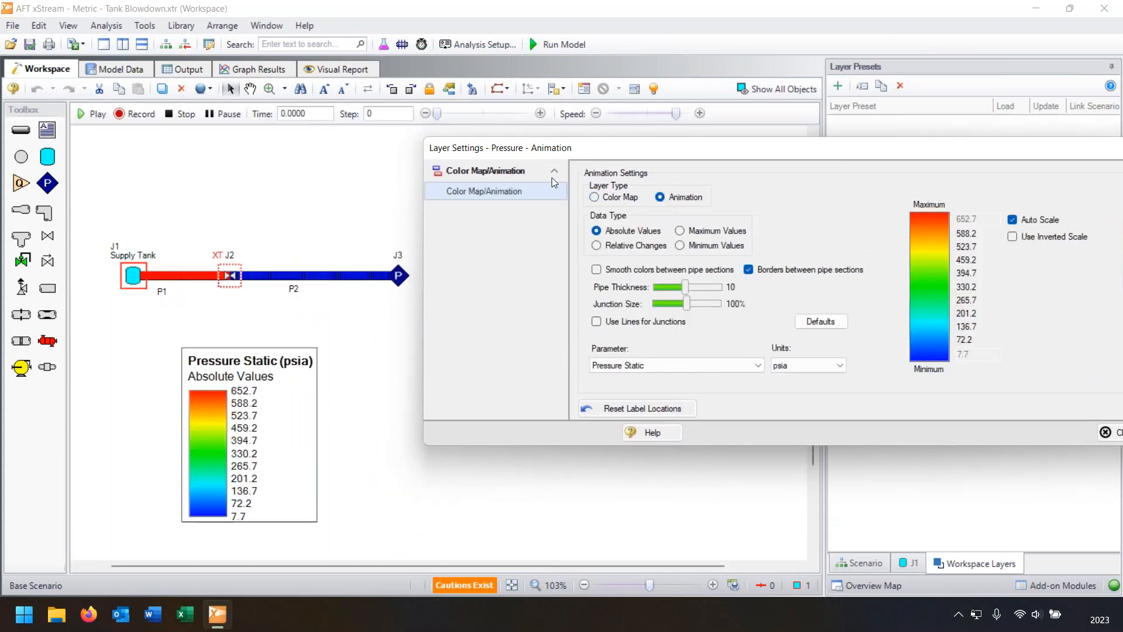
pyautogui.moveTo(547, 156); pyautogui.dragTo(576, 160)
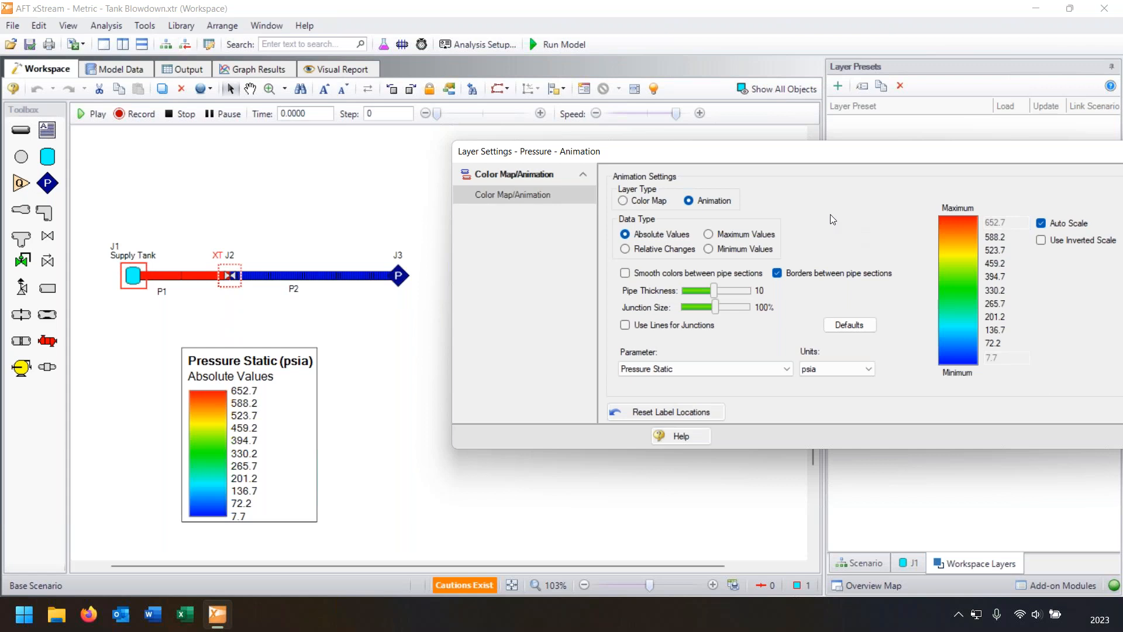
# - Set the Pressure Static animation units to bar and close the layer settings
pyautogui.moveTo(797, 159); pyautogui.dragTo(743, 157)
pyautogui.click(778, 367)
pyautogui.scroll(5, 771, 389)
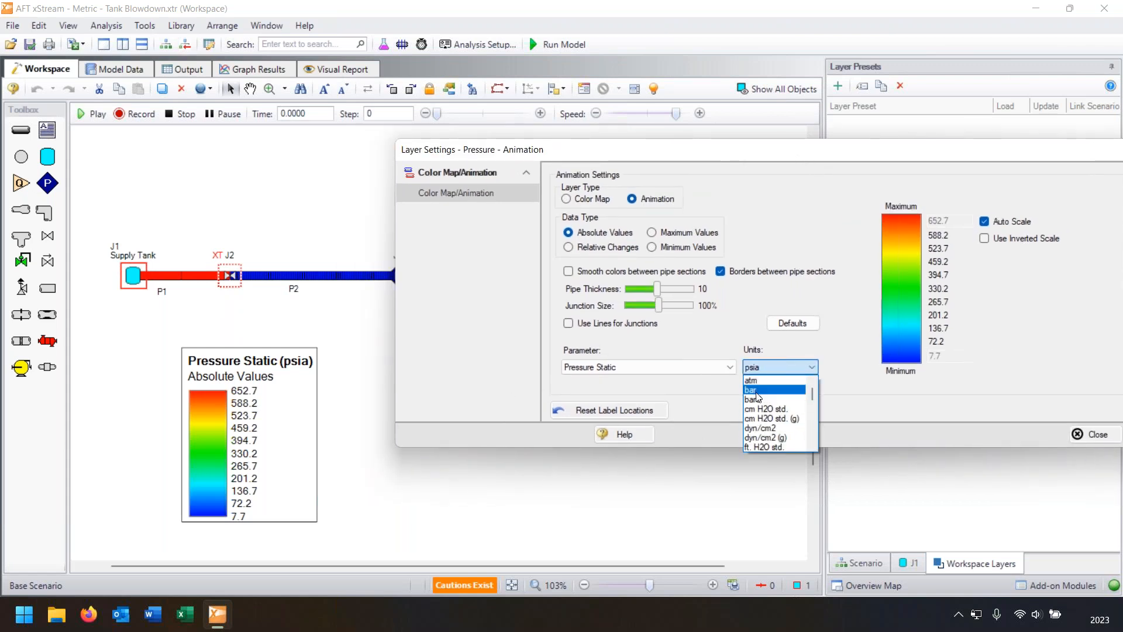
pyautogui.click(767, 390)
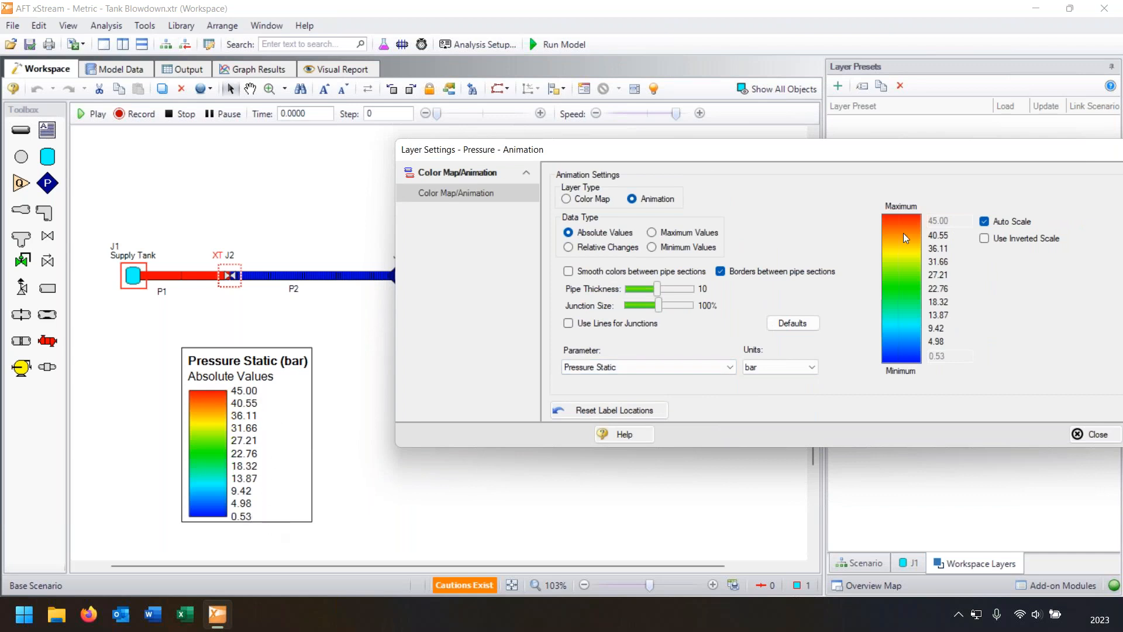
pyautogui.moveTo(827, 157); pyautogui.dragTo(719, 162)
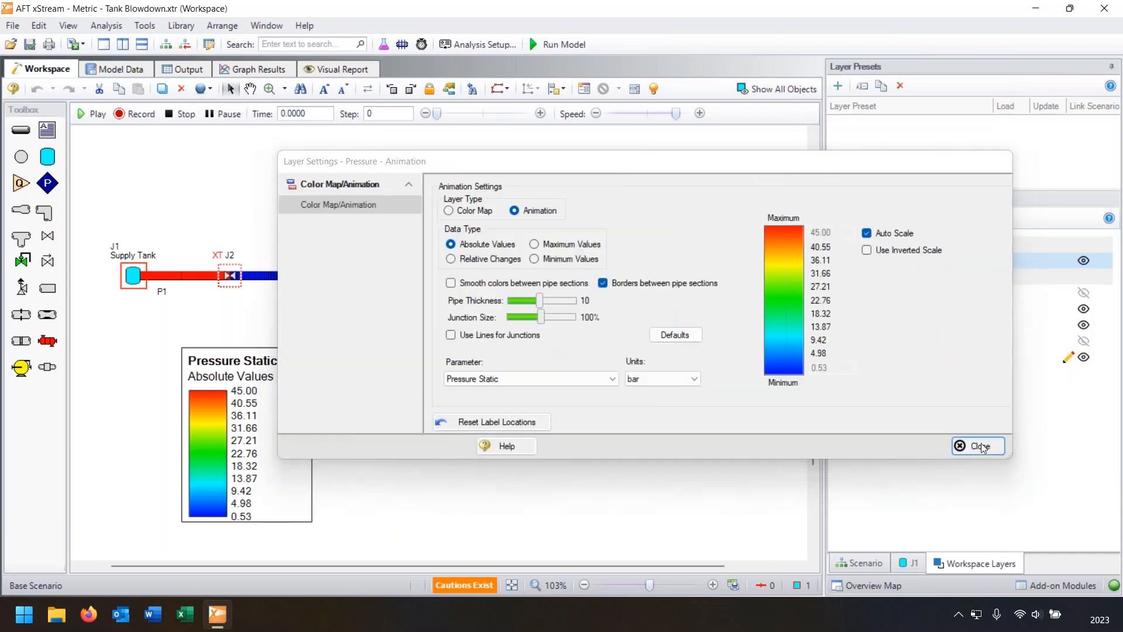
pyautogui.click(972, 514)
# - Scrub through the static pressure animation and advance it from the start in small increments to examine the flow past valve J2
pyautogui.moveTo(437, 113)
pyautogui.mouseDown()
pyautogui.moveTo(532, 114)
pyautogui.moveTo(435, 112)
pyautogui.mouseUp()
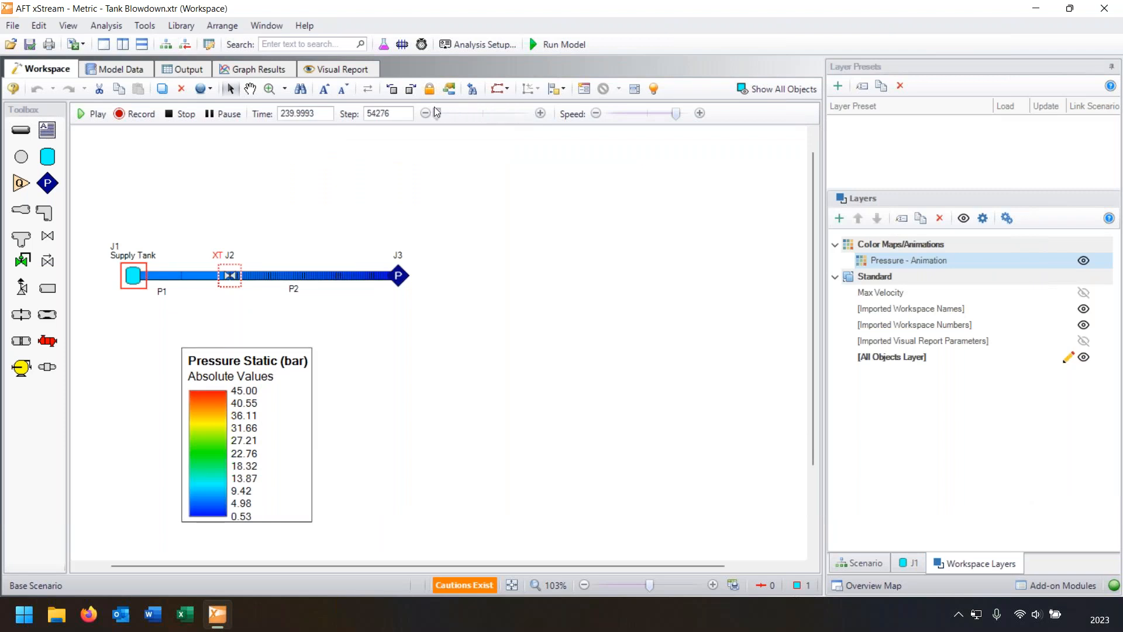
pyautogui.click(538, 117)
pyautogui.click(539, 113)
pyautogui.click(539, 113)
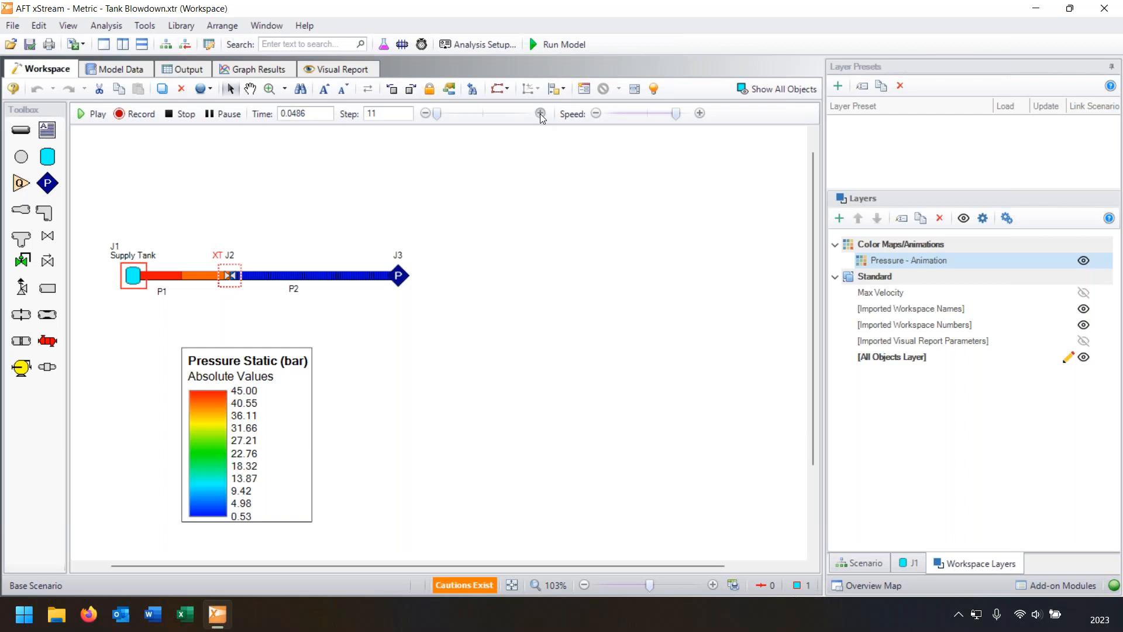
pyautogui.click(539, 114)
pyautogui.click(540, 114)
pyautogui.click(539, 113)
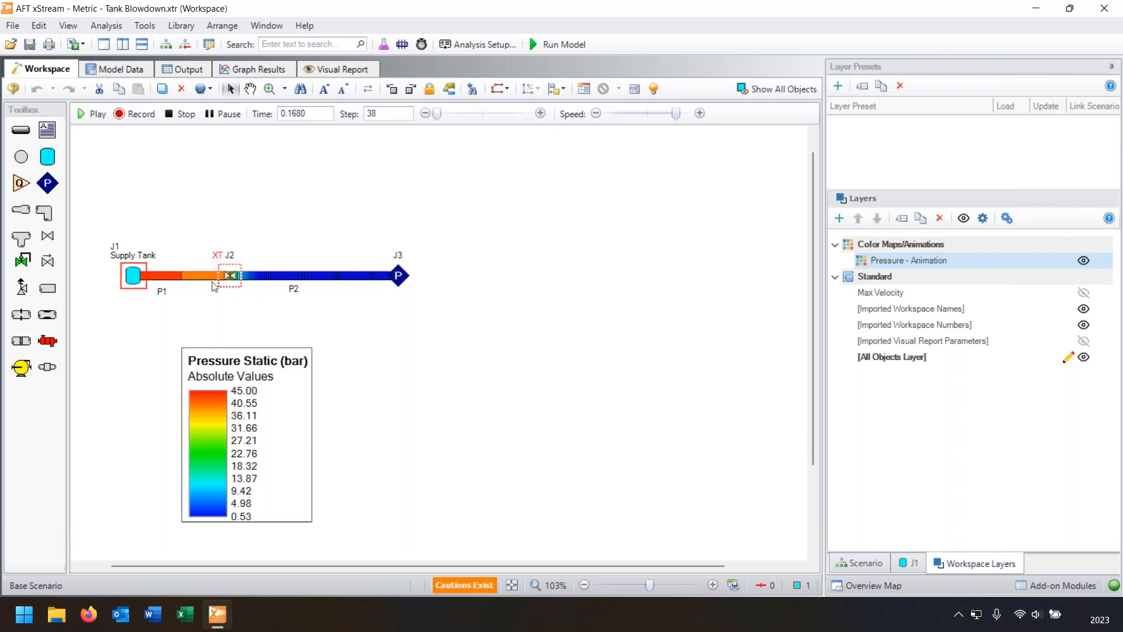
# - Play the static pressure animation, lower its playback speed, replay it from the start and stop it
pyautogui.click(91, 115)
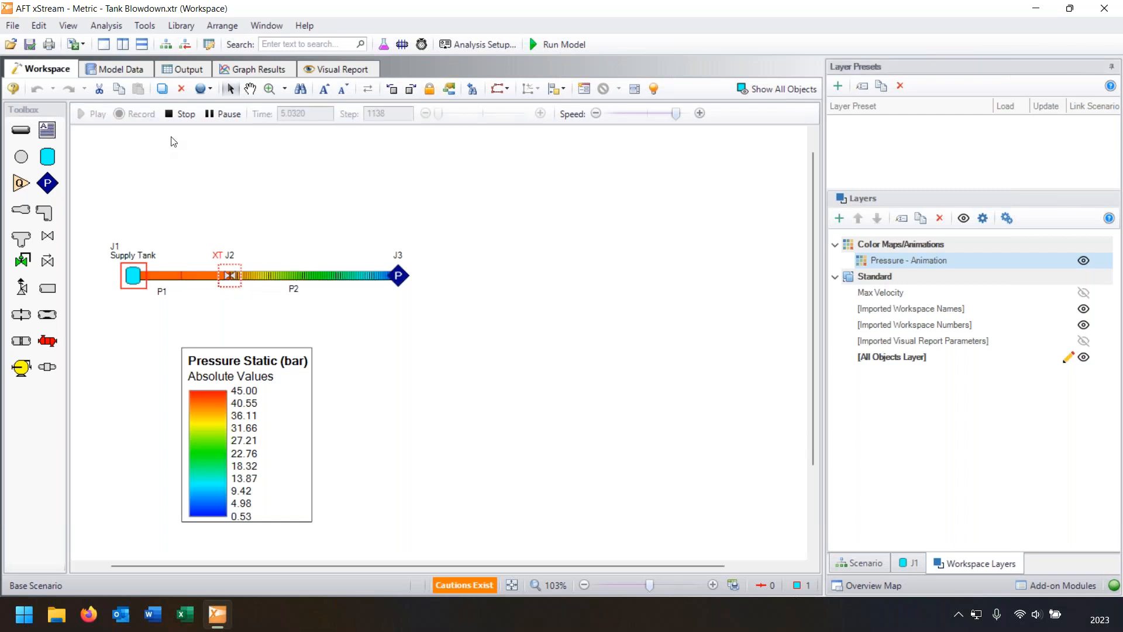
pyautogui.click(596, 113)
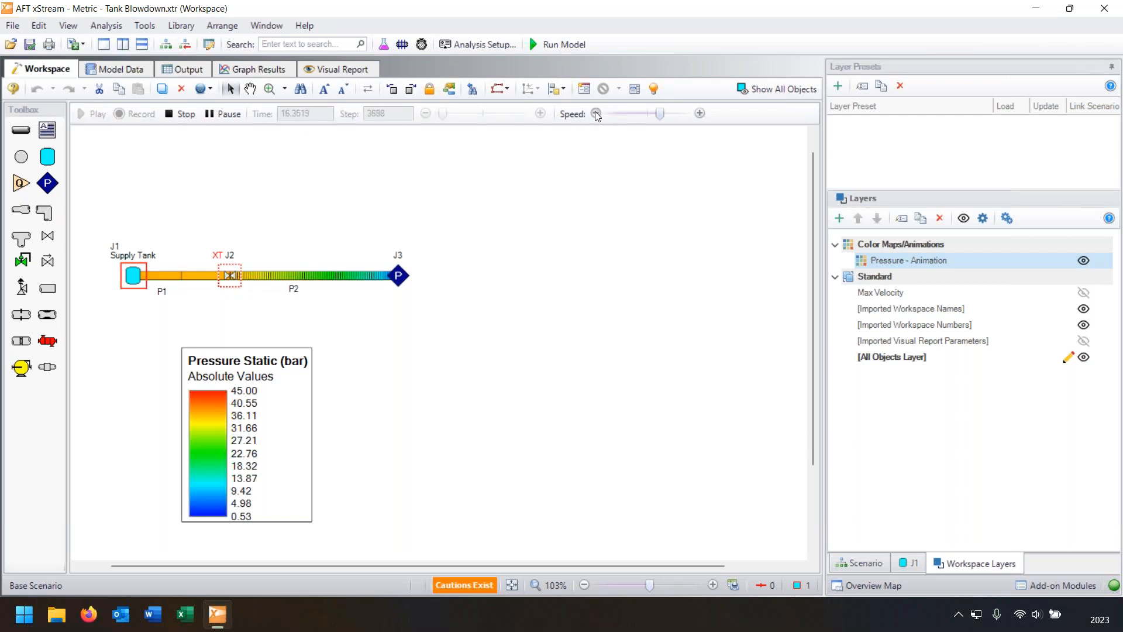
pyautogui.click(190, 119)
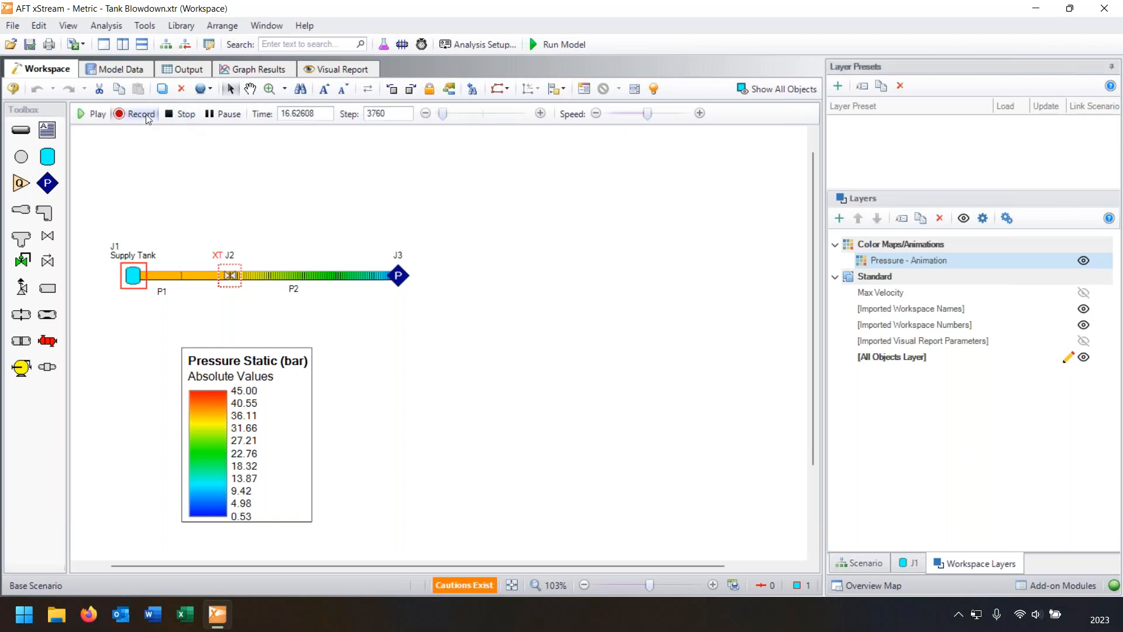
pyautogui.click(99, 115)
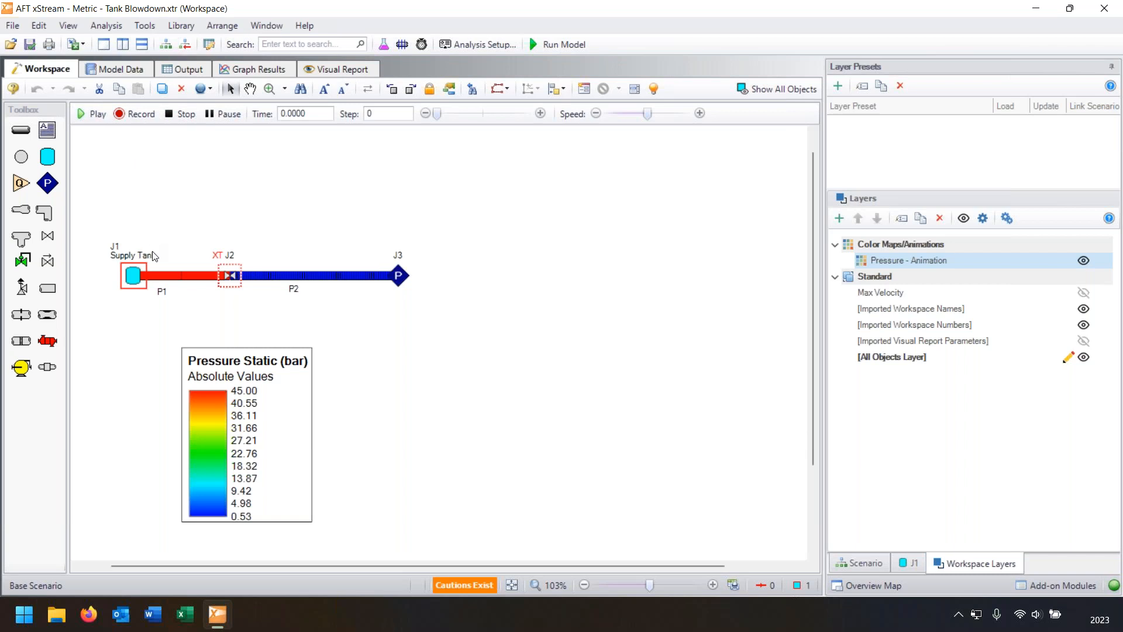
pyautogui.click(100, 114)
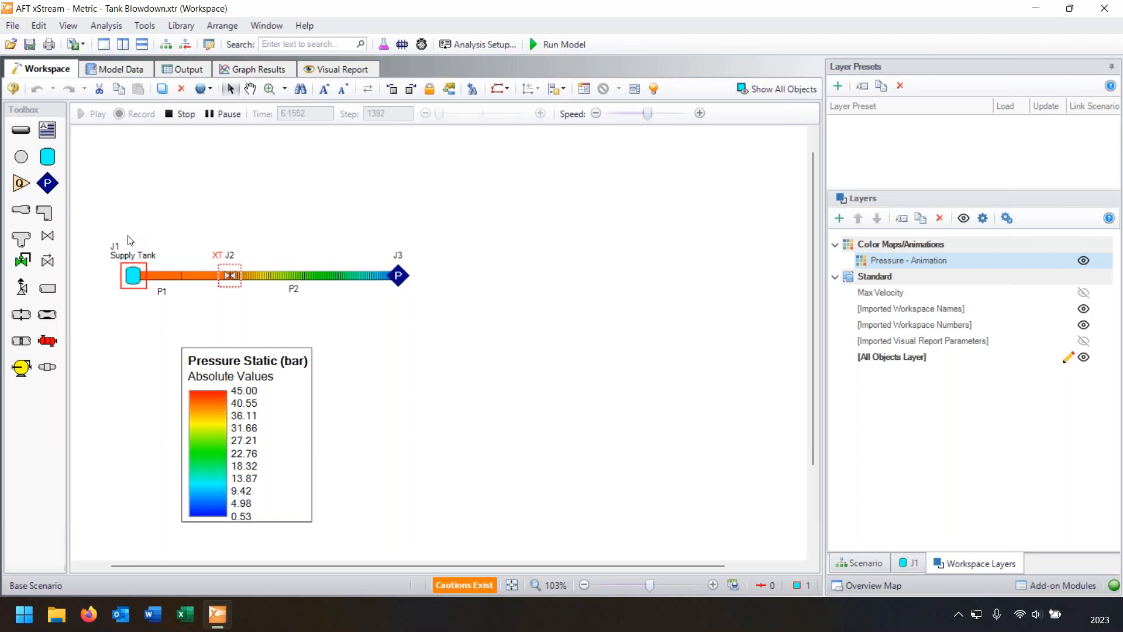
pyautogui.click(181, 113)
pyautogui.moveTo(464, 216); pyautogui.dragTo(103, 299)
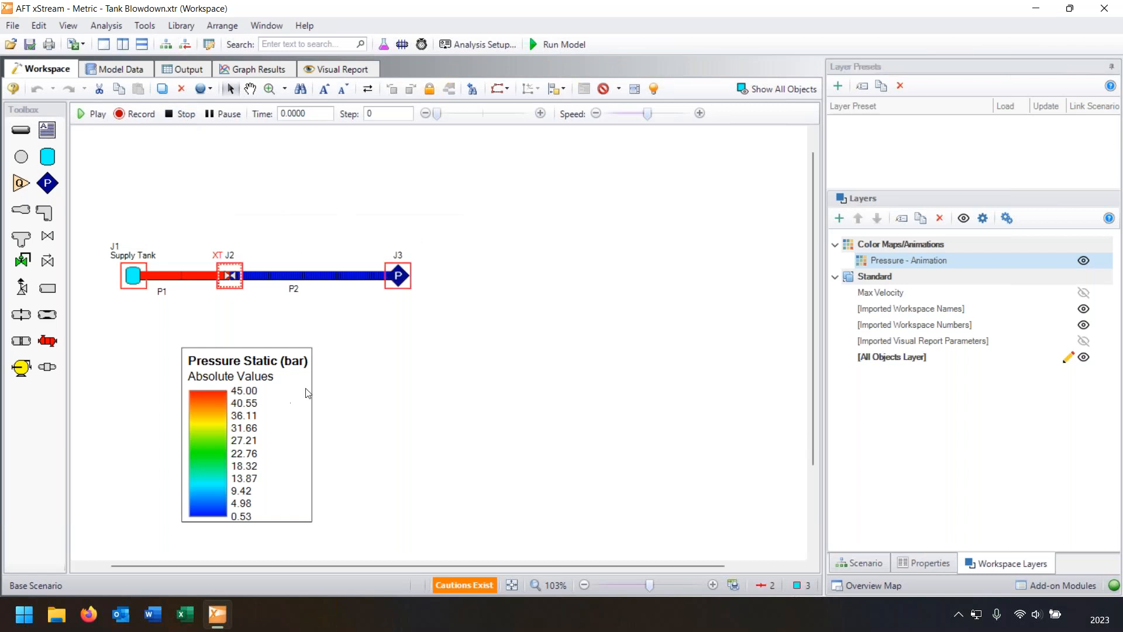
pyautogui.click(377, 376)
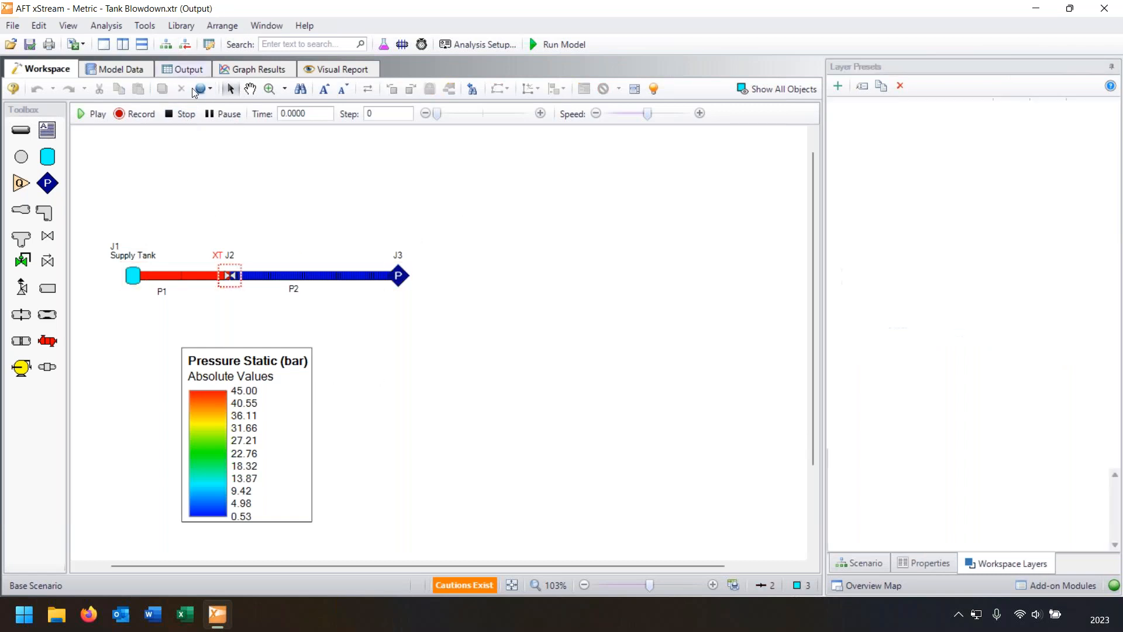
# - Review the pipes' transient output table and the Tank Press & Temp and Animated Profile graphs
pyautogui.click(185, 69)
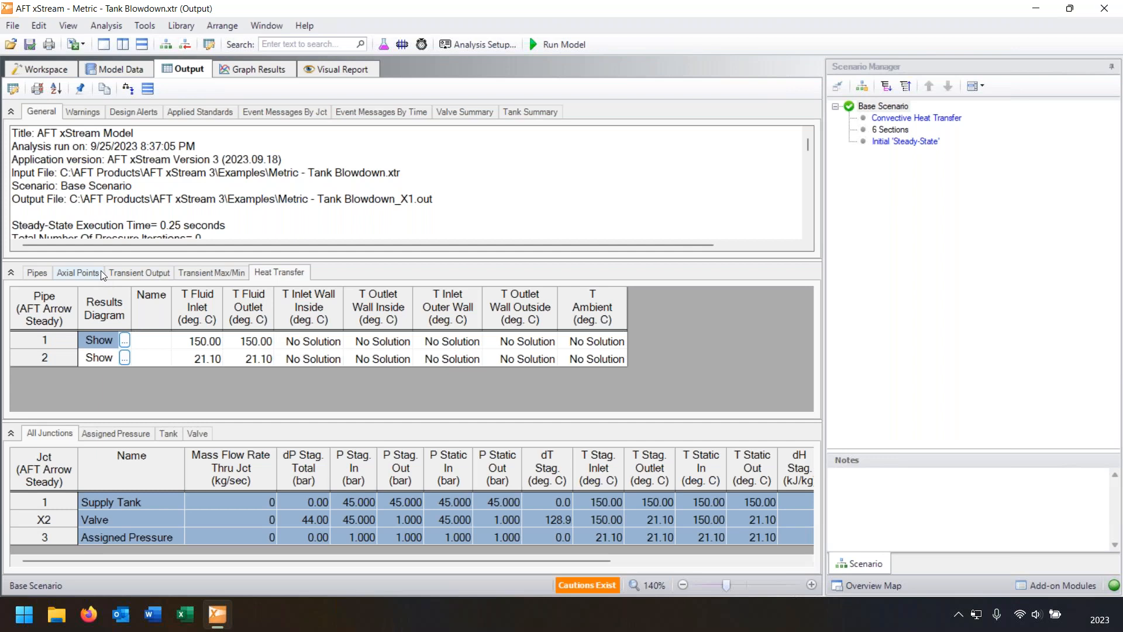
pyautogui.click(129, 270)
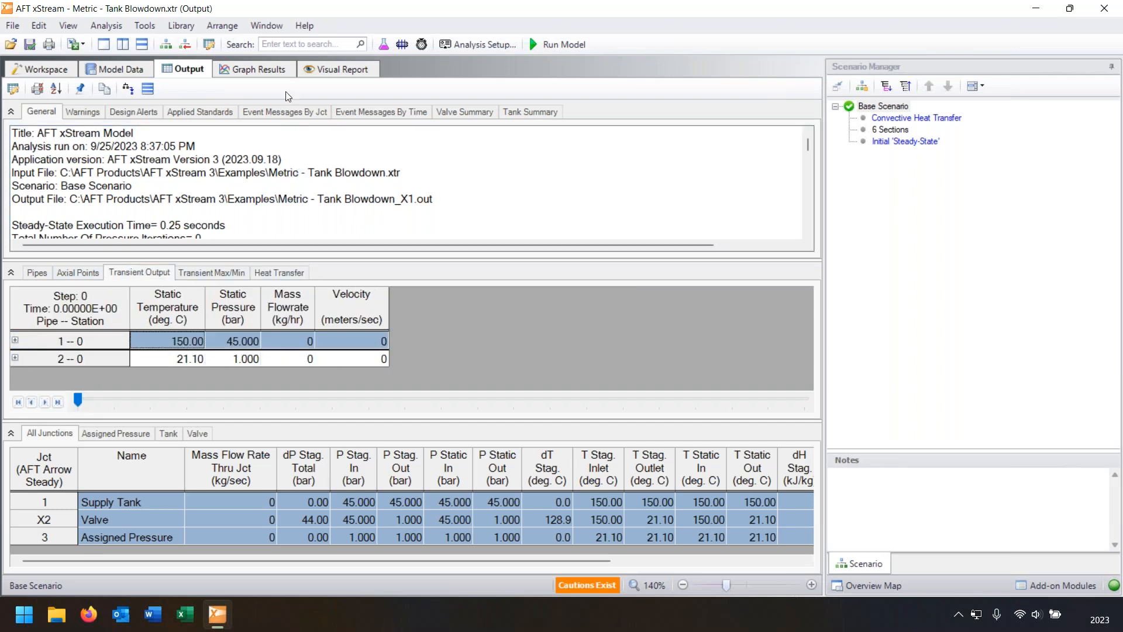
pyautogui.click(255, 71)
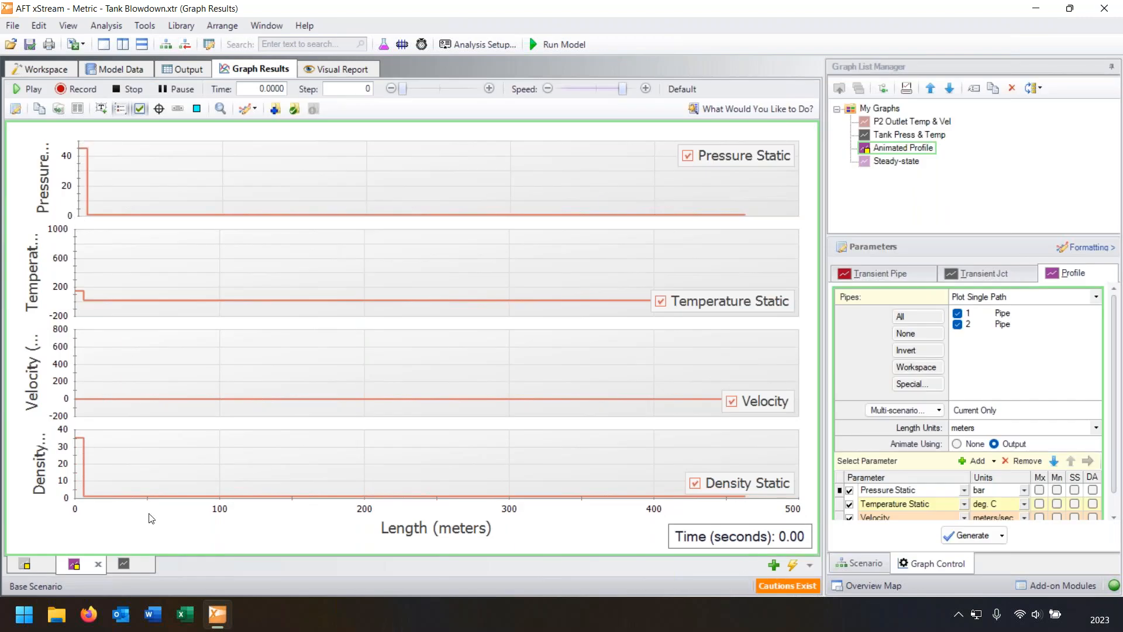
pyautogui.click(124, 565)
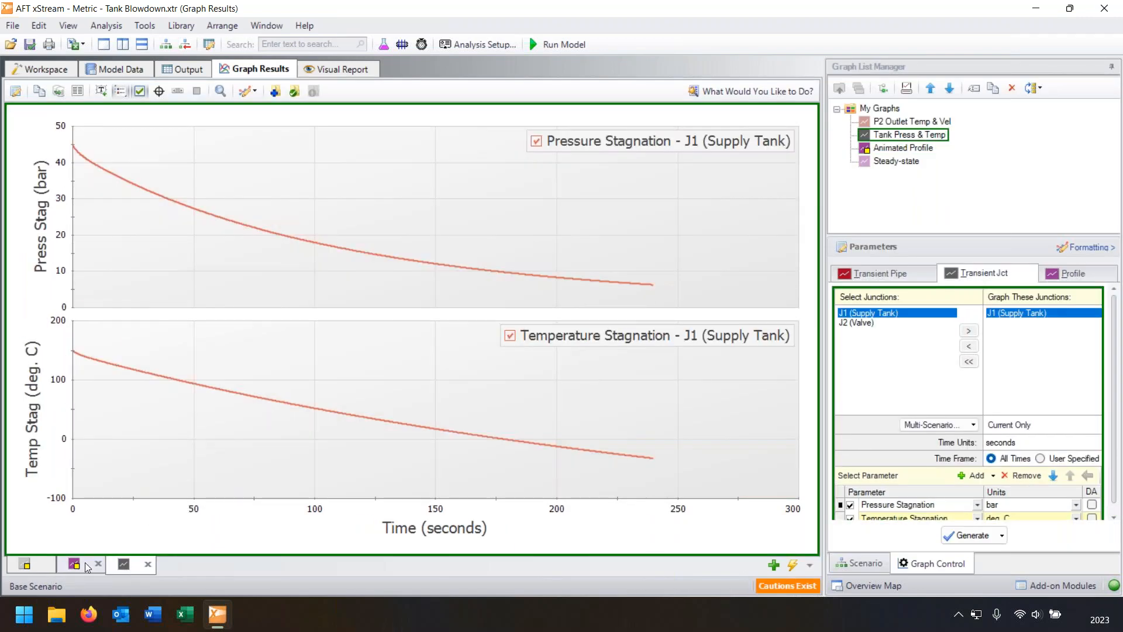
pyautogui.click(85, 565)
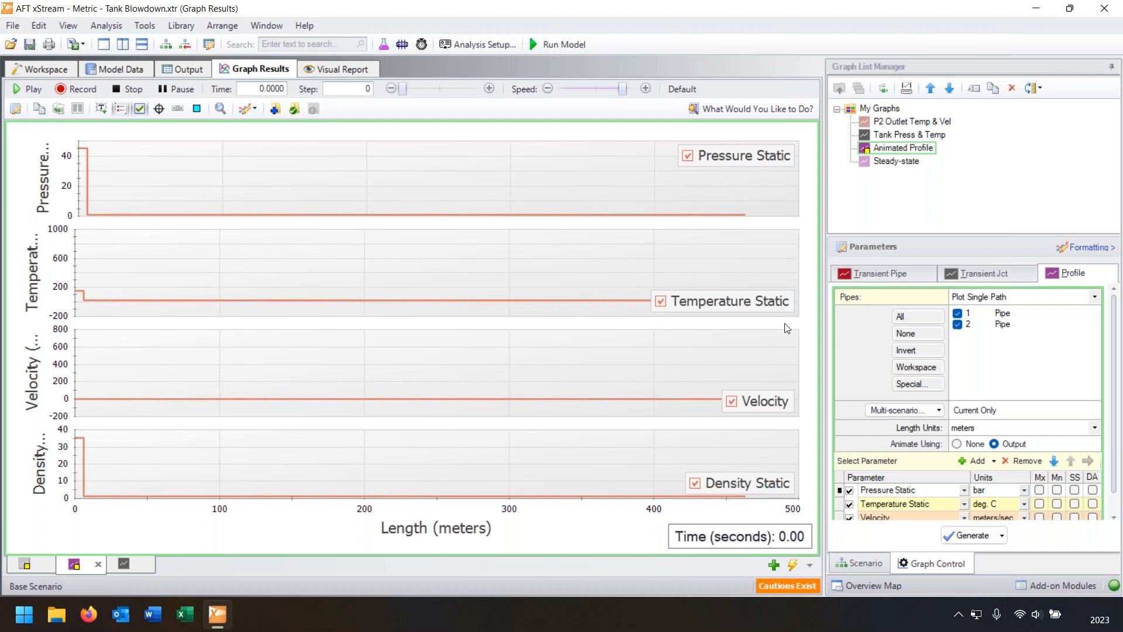
# - Return to the Workspace and make the Max Velocity layer visible
pyautogui.click(47, 68)
pyautogui.click(1009, 564)
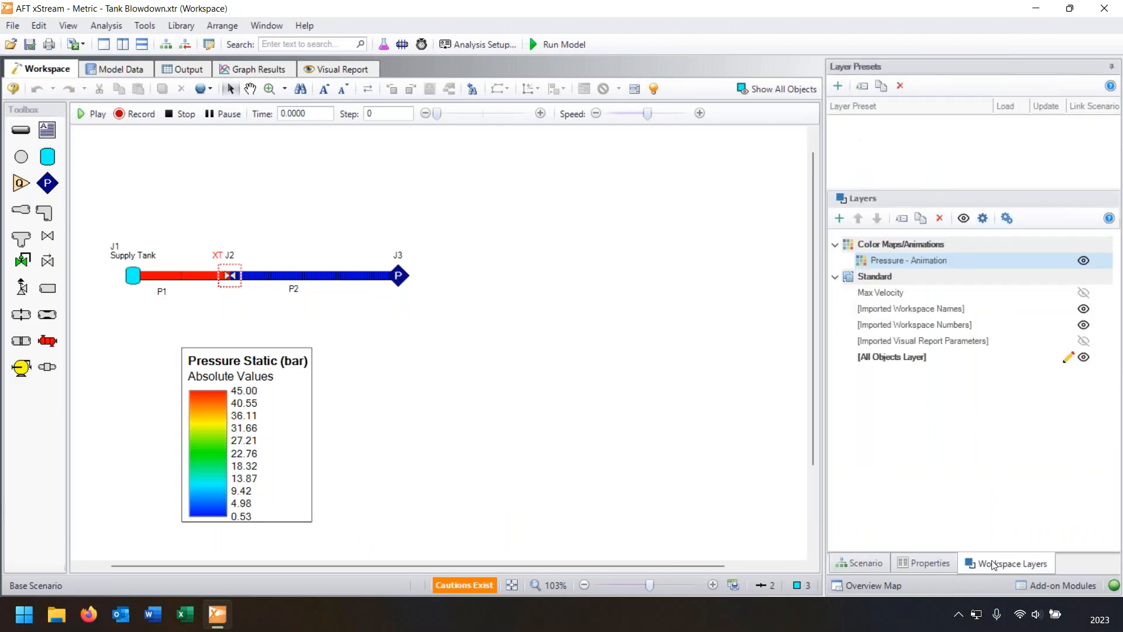
pyautogui.click(1083, 293)
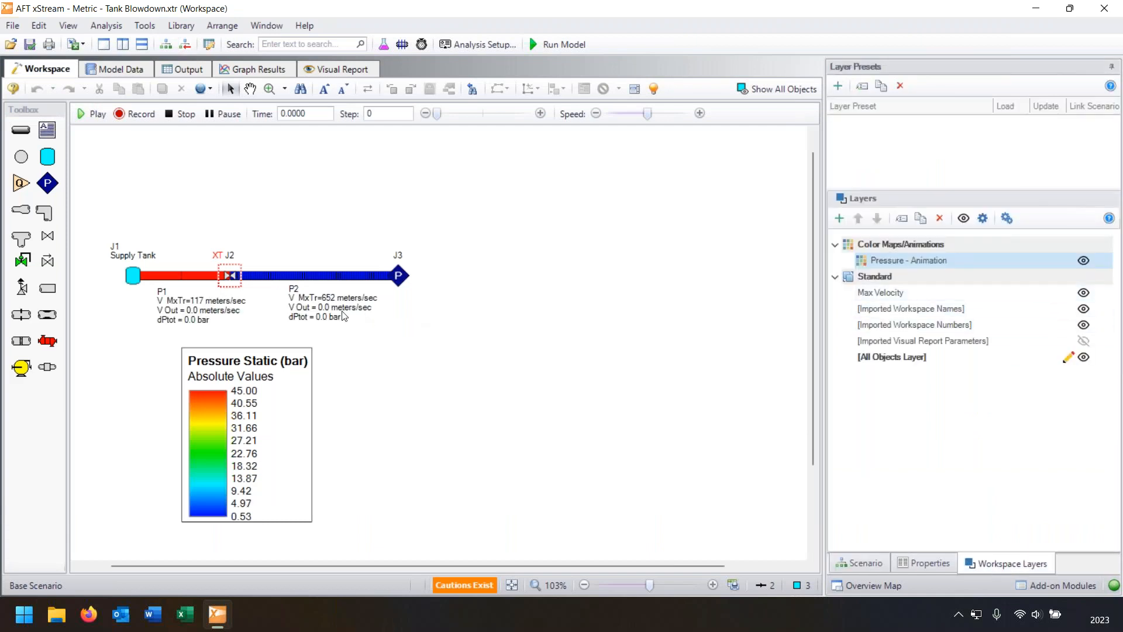
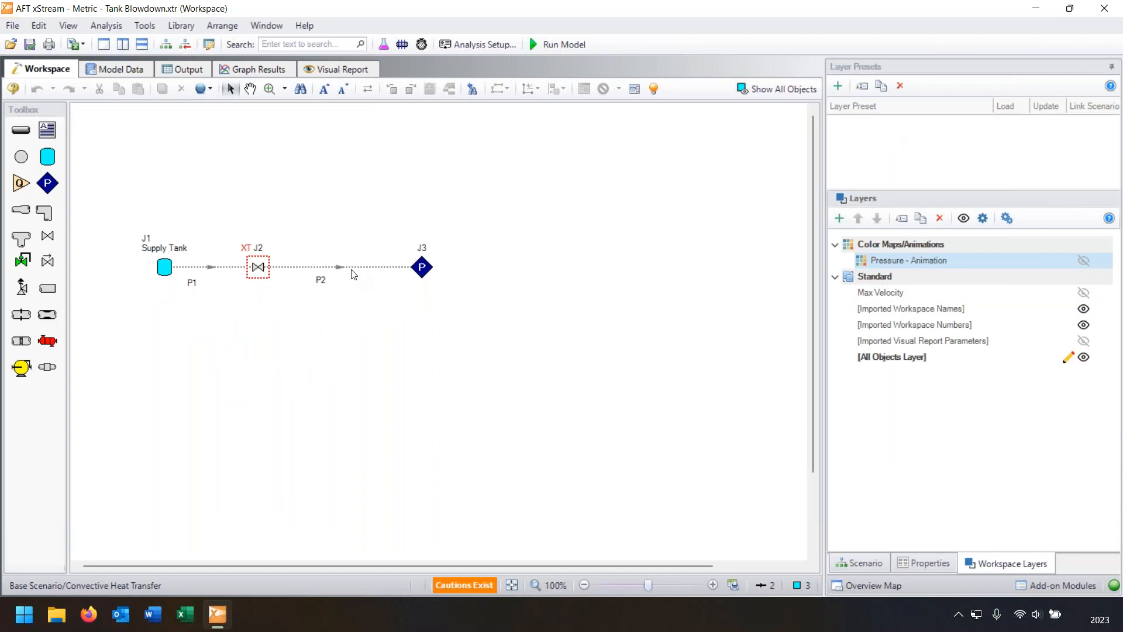
# - Inspect pipe P2's heat transfer settings, cancel out of its properties and bring up the scenario list
pyautogui.doubleClick(345, 271)
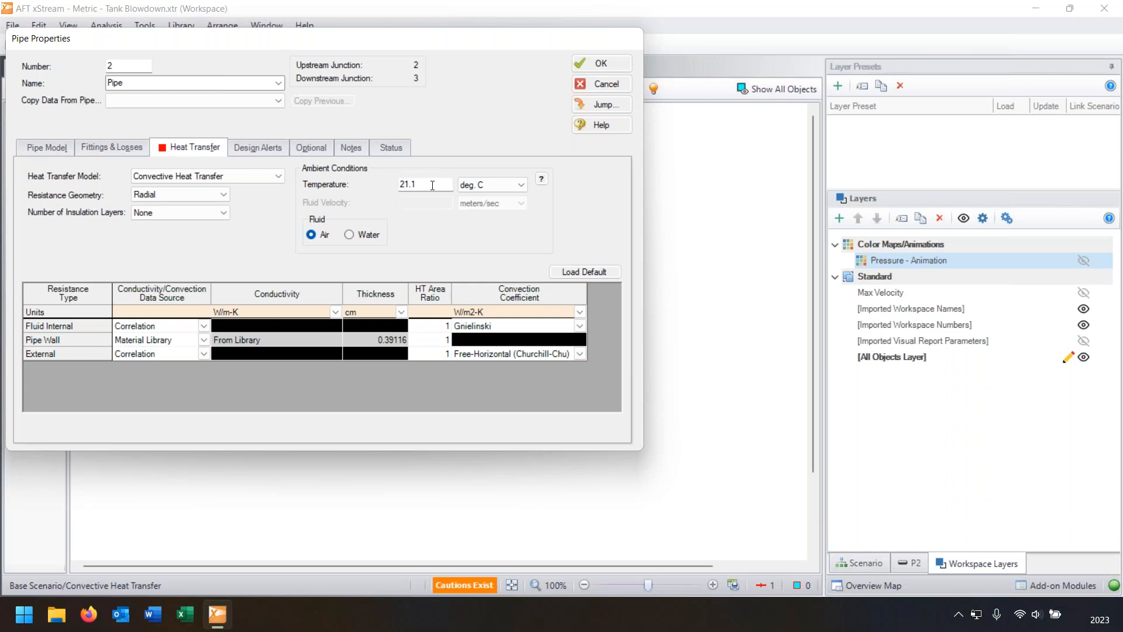
pyautogui.click(595, 84)
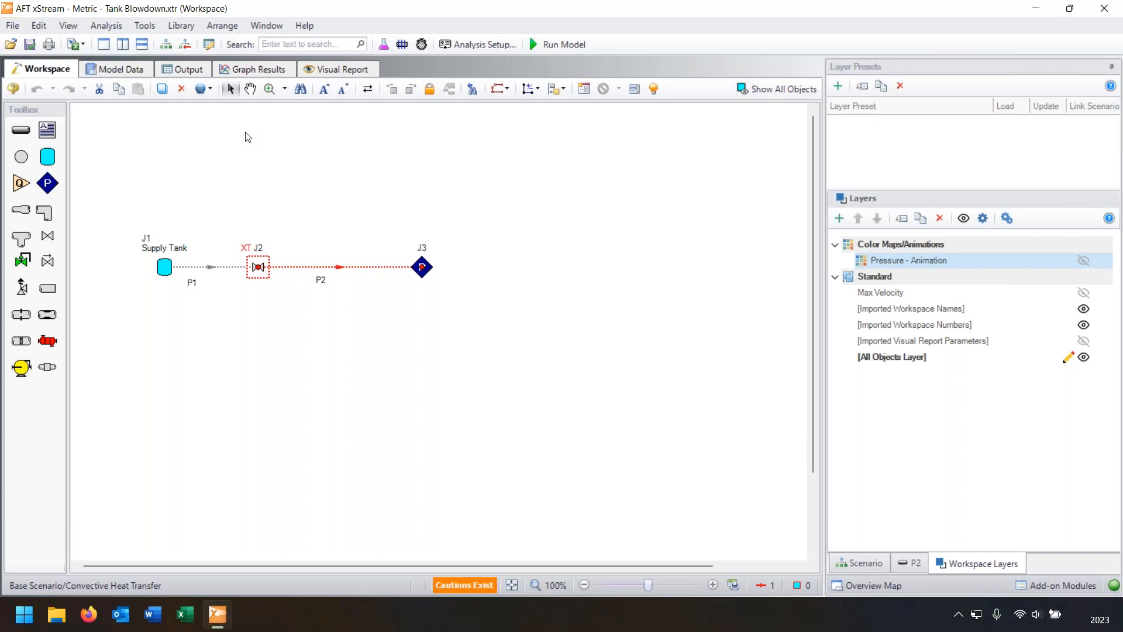
pyautogui.click(859, 563)
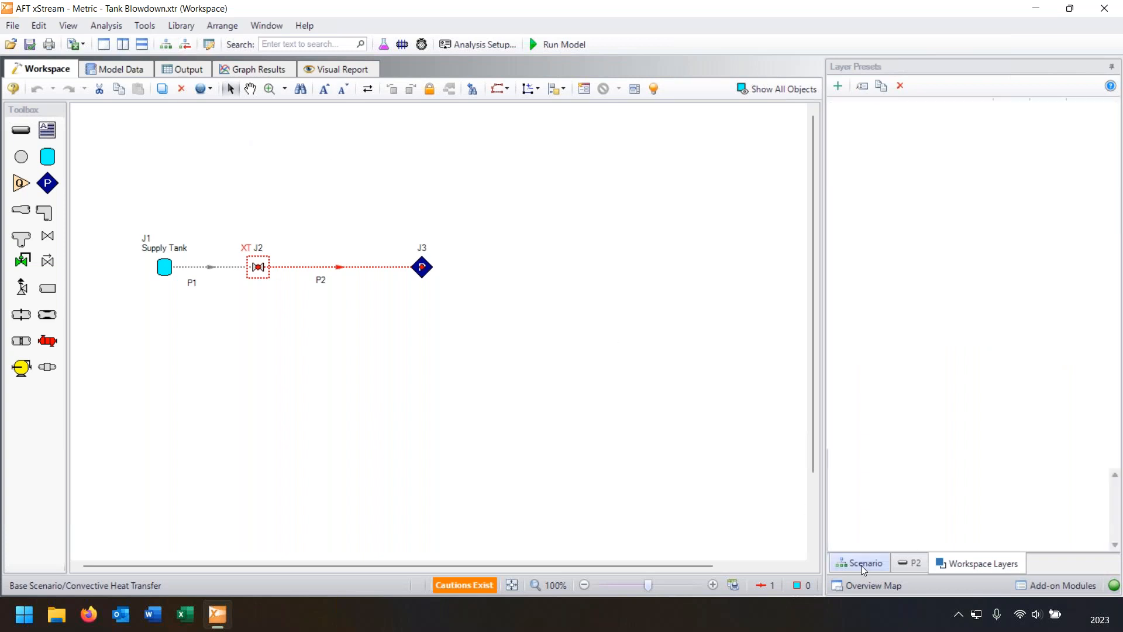
# - Examine the MOC transient execution time in the general output of the Convective Heat Transfer scenario
pyautogui.click(169, 69)
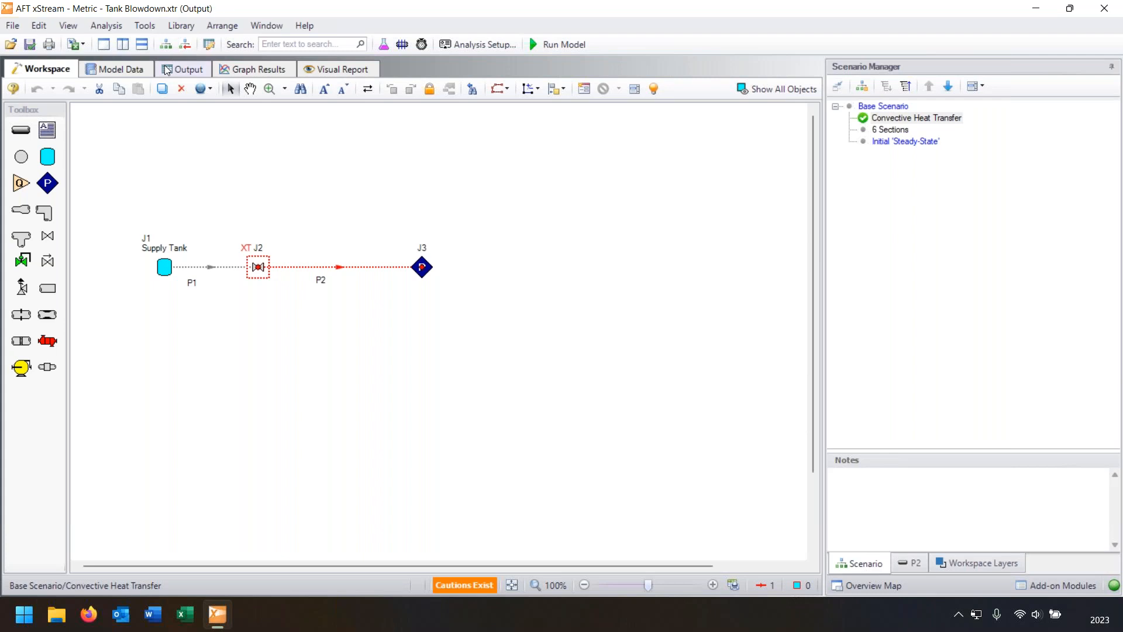
pyautogui.click(40, 114)
pyautogui.scroll(-3, 123, 190)
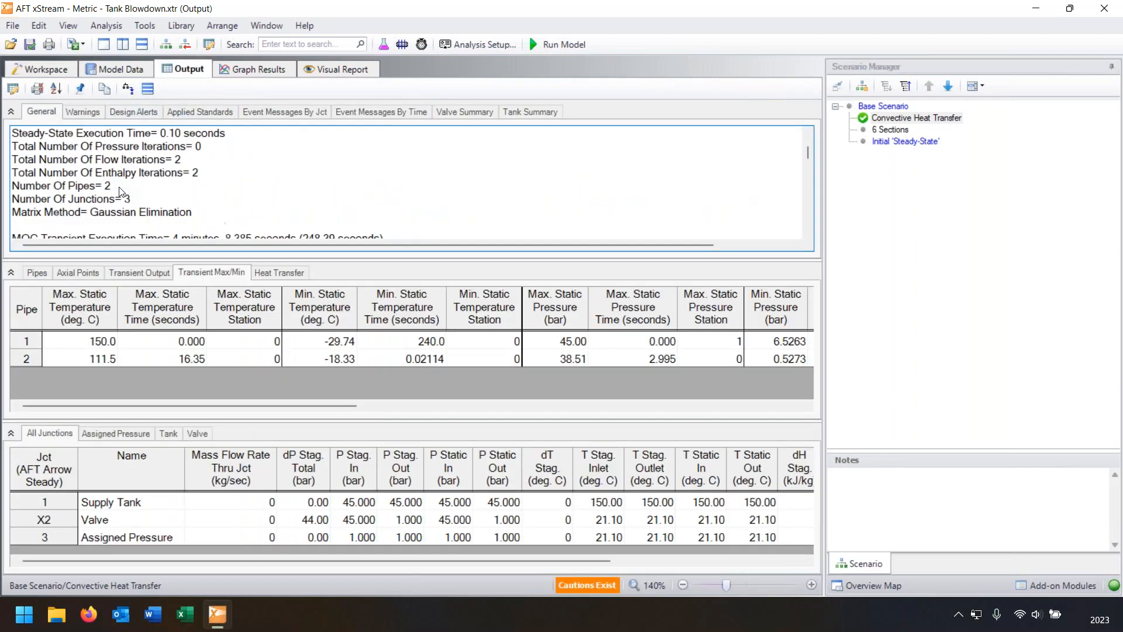
pyautogui.scroll(-2, 157, 188)
pyautogui.scroll(-1, 157, 188)
pyautogui.click(192, 151)
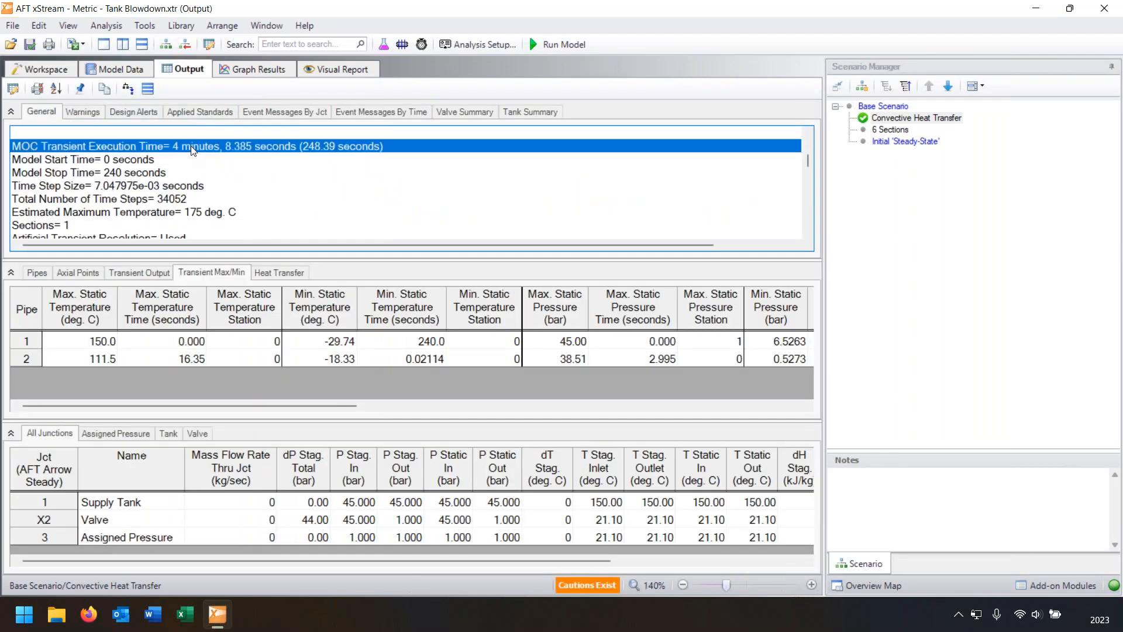
pyautogui.scroll(6, 227, 182)
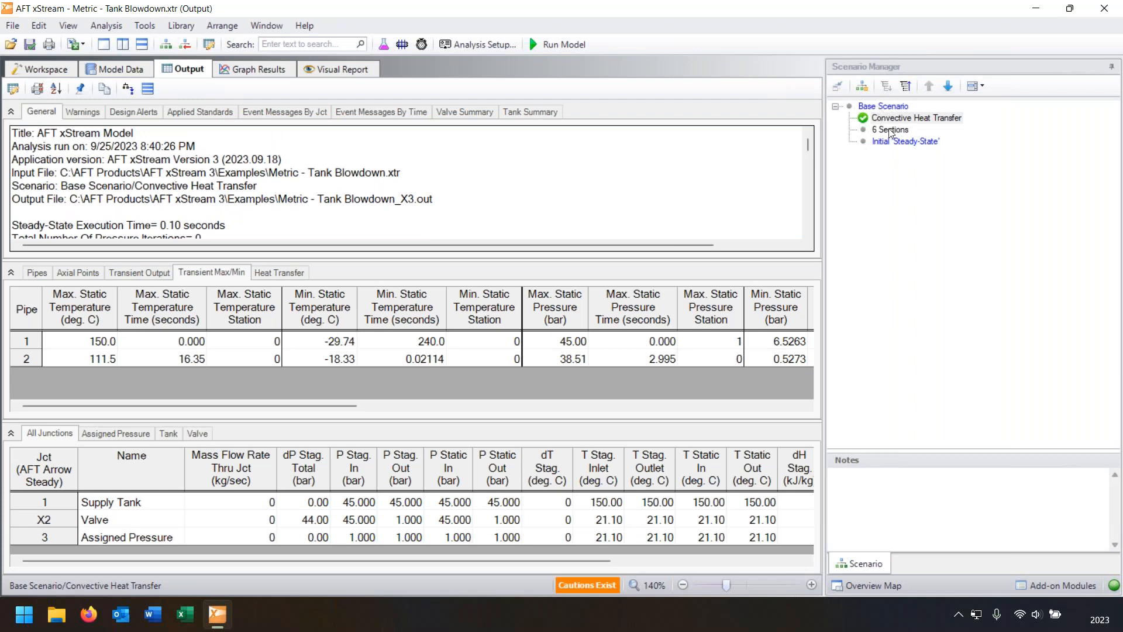
# - Load the saved Animated Profile graph and regenerate it with Velocity and Density Static excluded
pyautogui.click(265, 71)
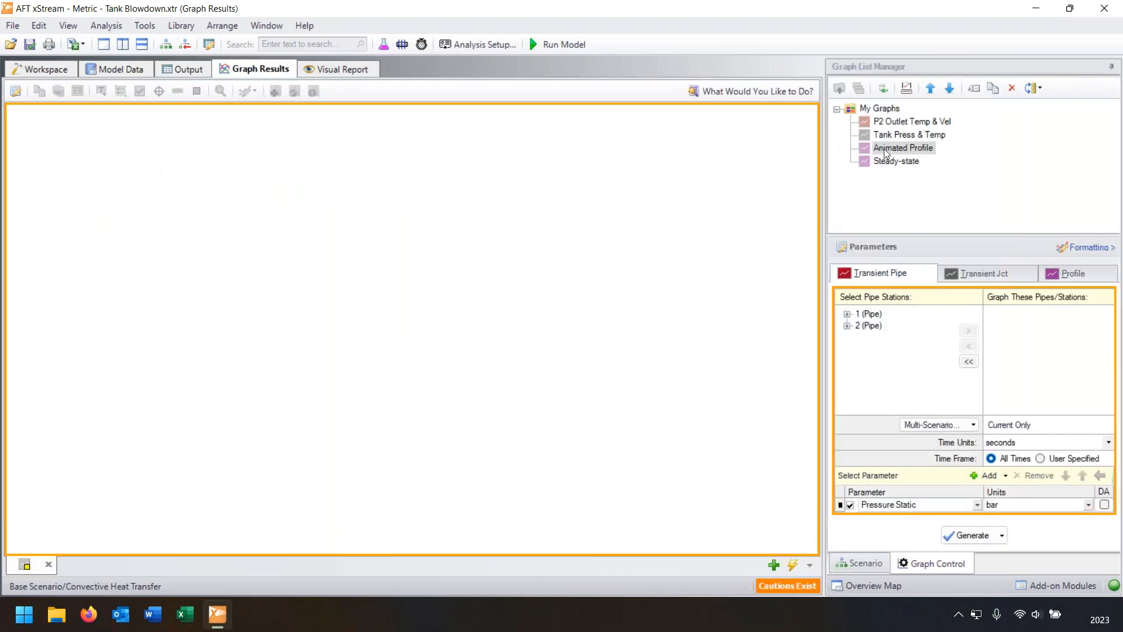
pyautogui.doubleClick(883, 149)
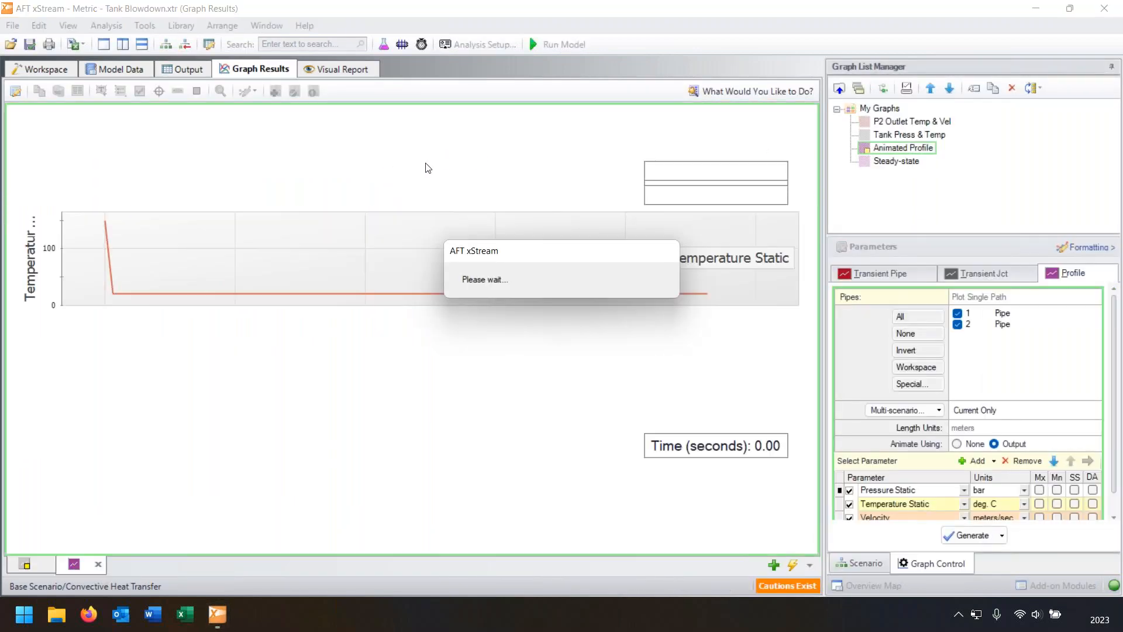
pyautogui.scroll(-1, 857, 462)
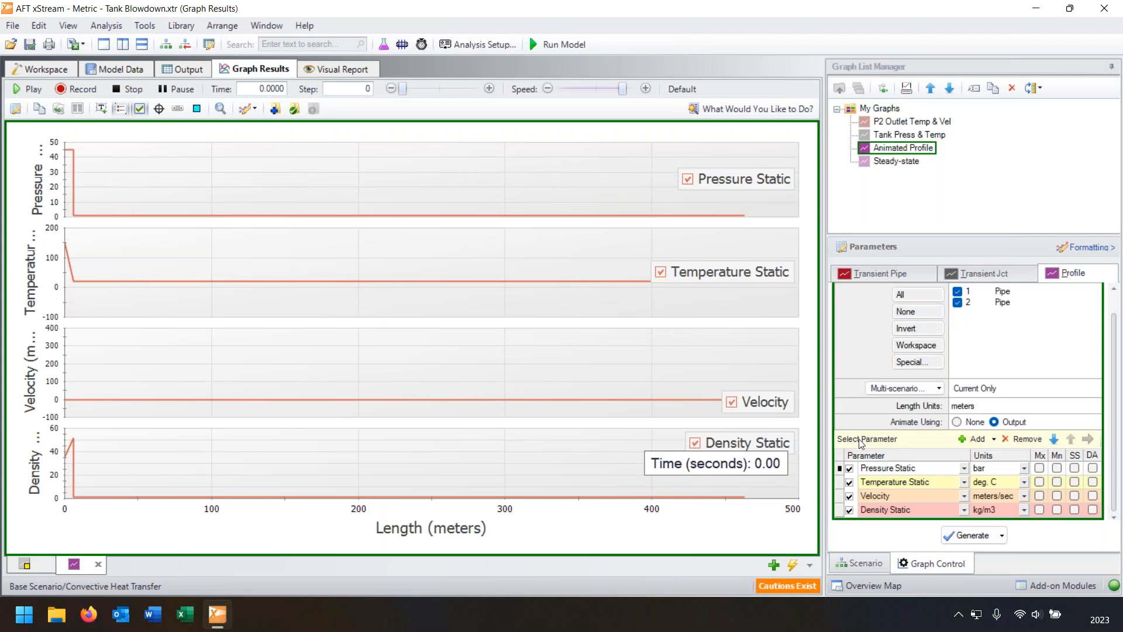
pyautogui.click(849, 496)
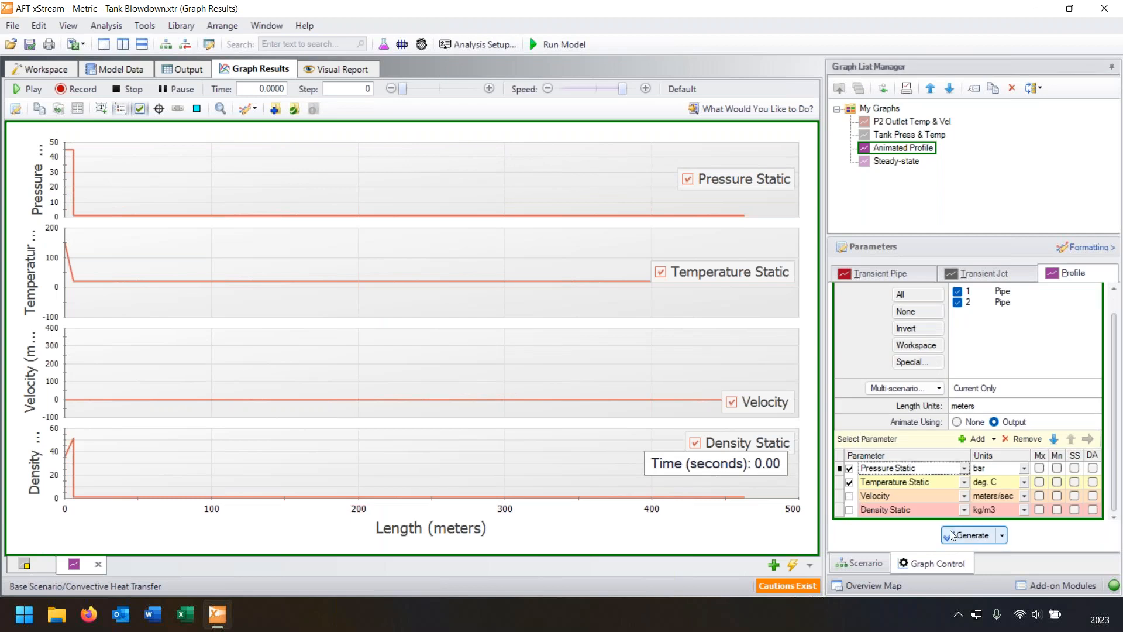
pyautogui.click(968, 535)
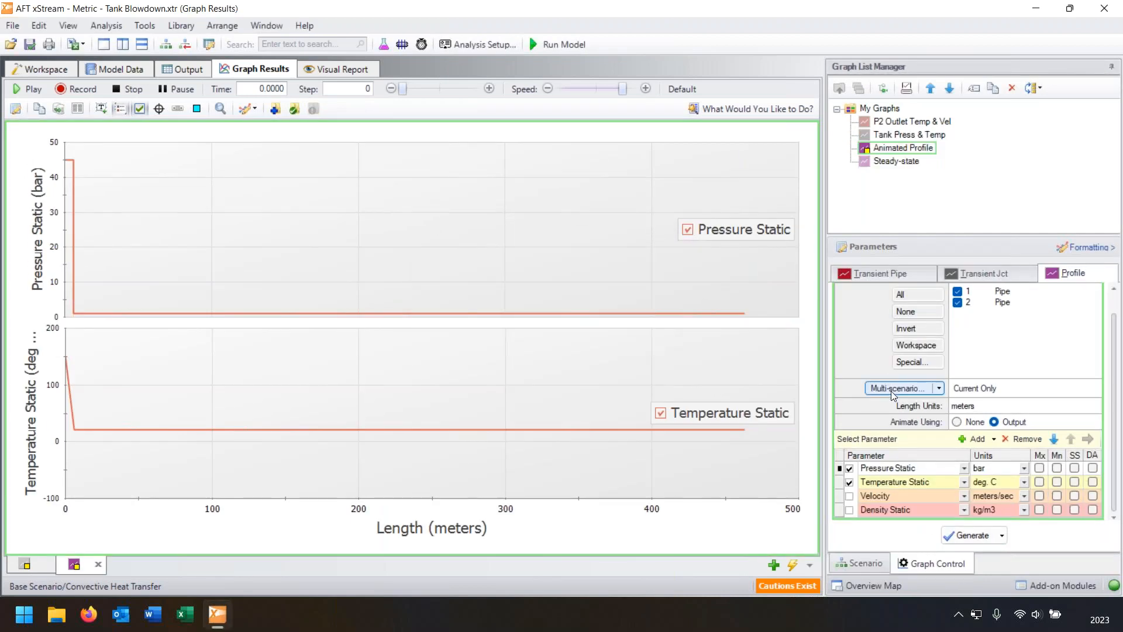
# - Add the Base Scenario to the Animated Profile graph alongside Convective Heat Transfer, regenerate it, and move both legends up within their plots
pyautogui.click(894, 388)
pyautogui.click(503, 310)
pyautogui.click(710, 528)
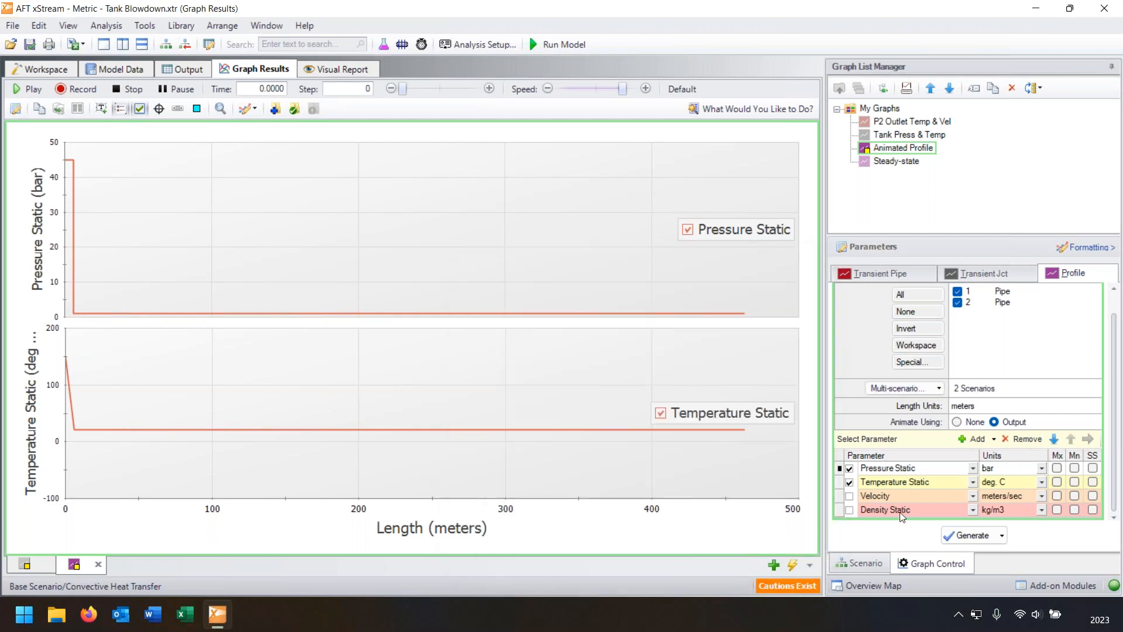
pyautogui.click(968, 535)
pyautogui.moveTo(693, 248); pyautogui.dragTo(694, 183)
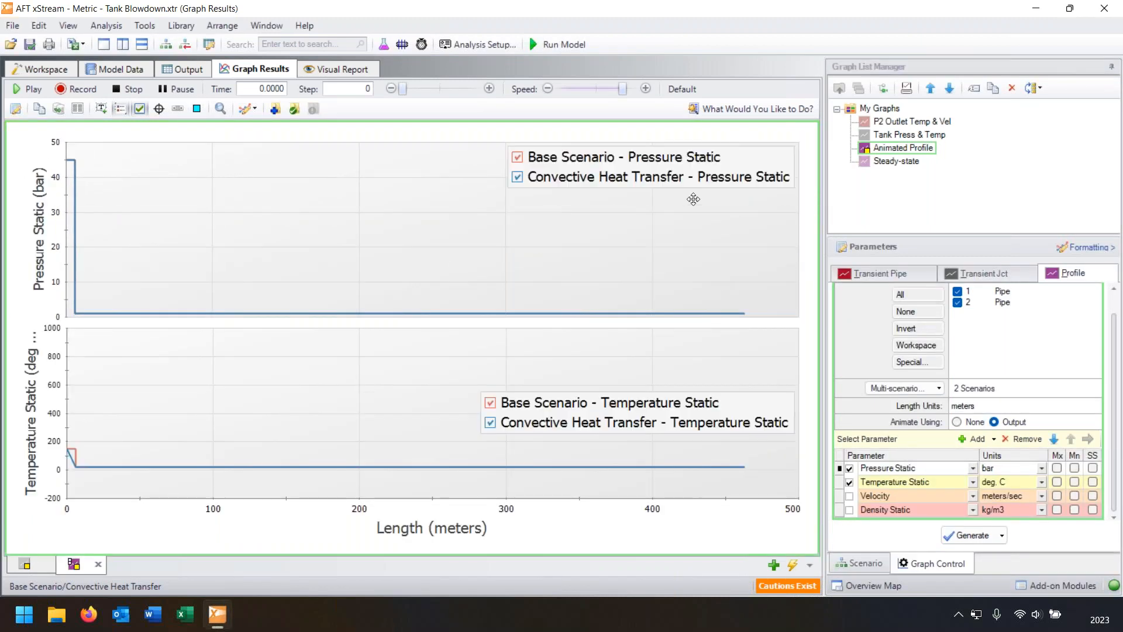
pyautogui.moveTo(714, 398); pyautogui.dragTo(714, 338)
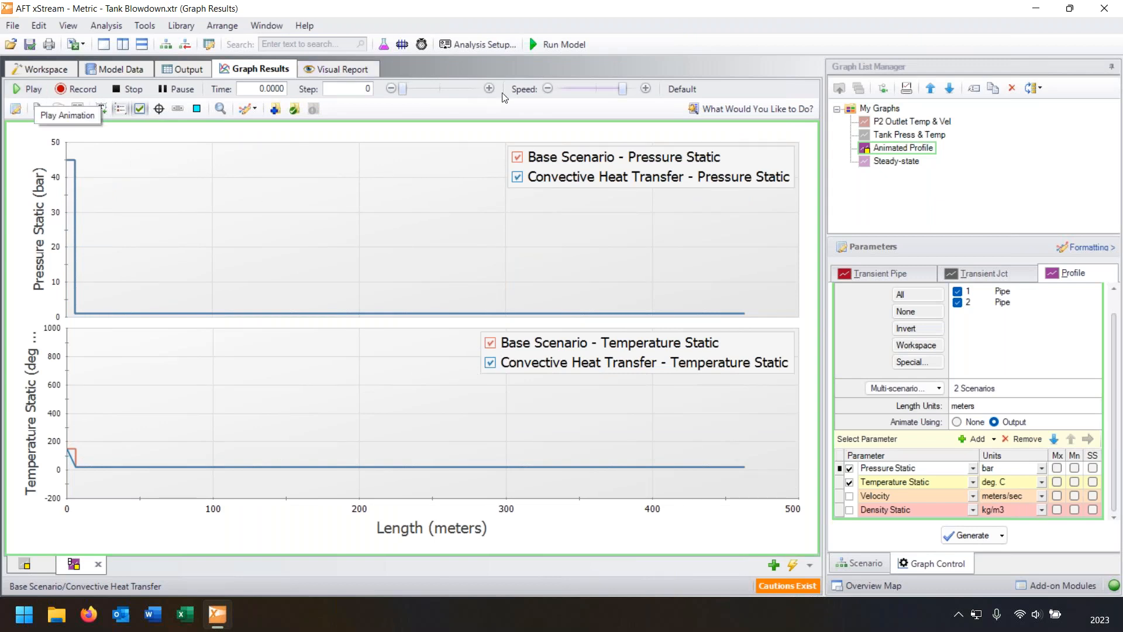
# - Slow the profile animation and play it, pausing early in the transient to compare both scenarios' pressure and temperature before resuming
pyautogui.click(544, 88)
pyautogui.click(28, 88)
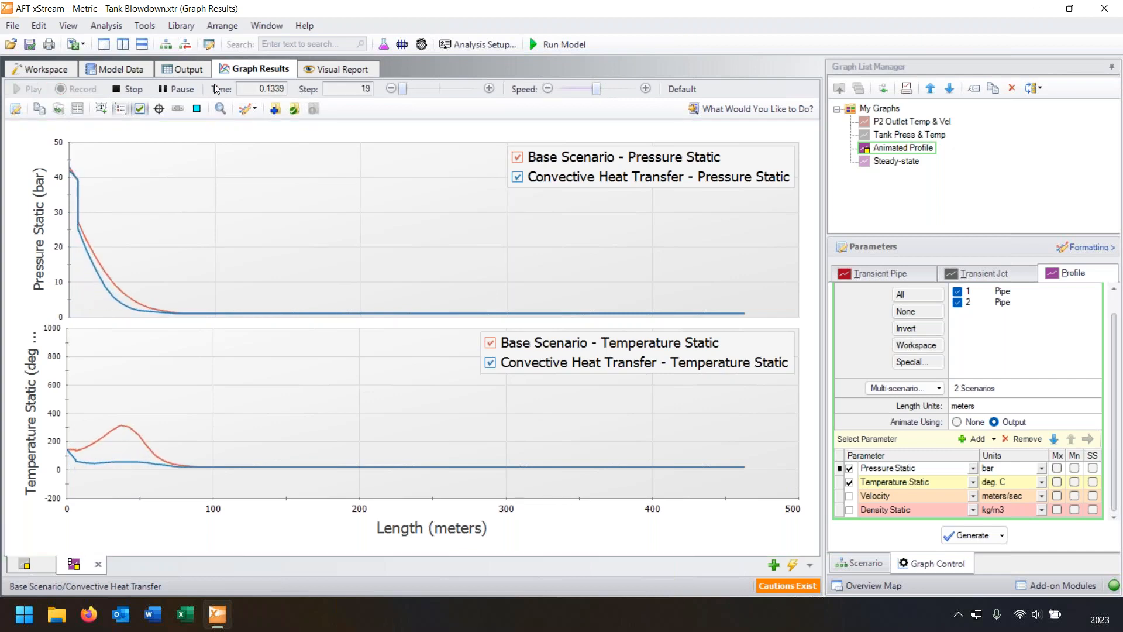
pyautogui.click(175, 89)
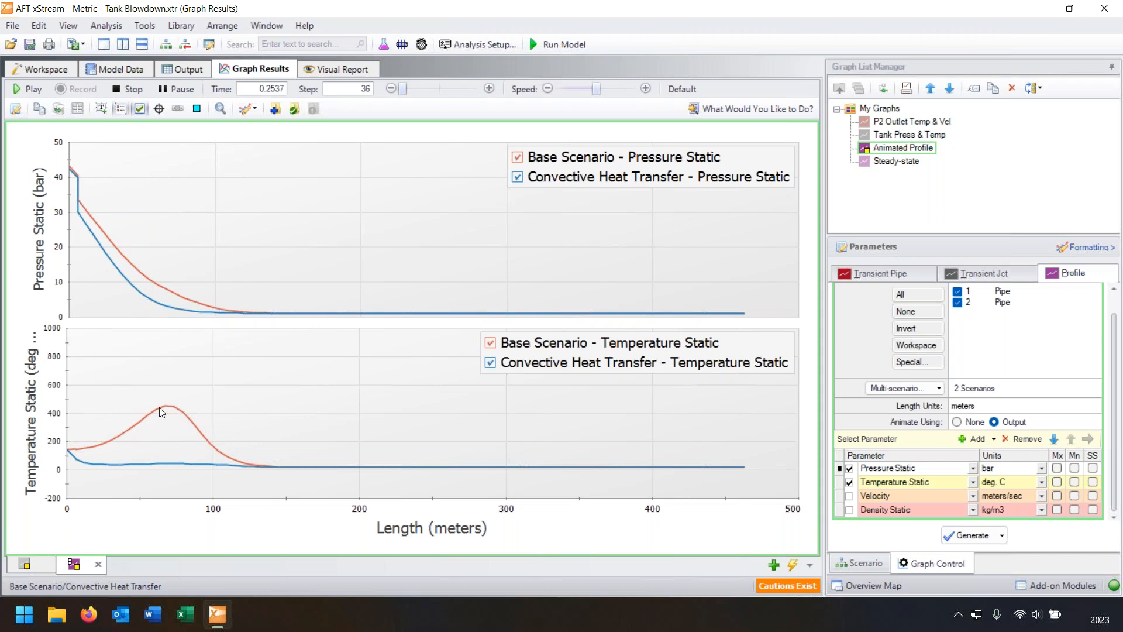
pyautogui.click(13, 88)
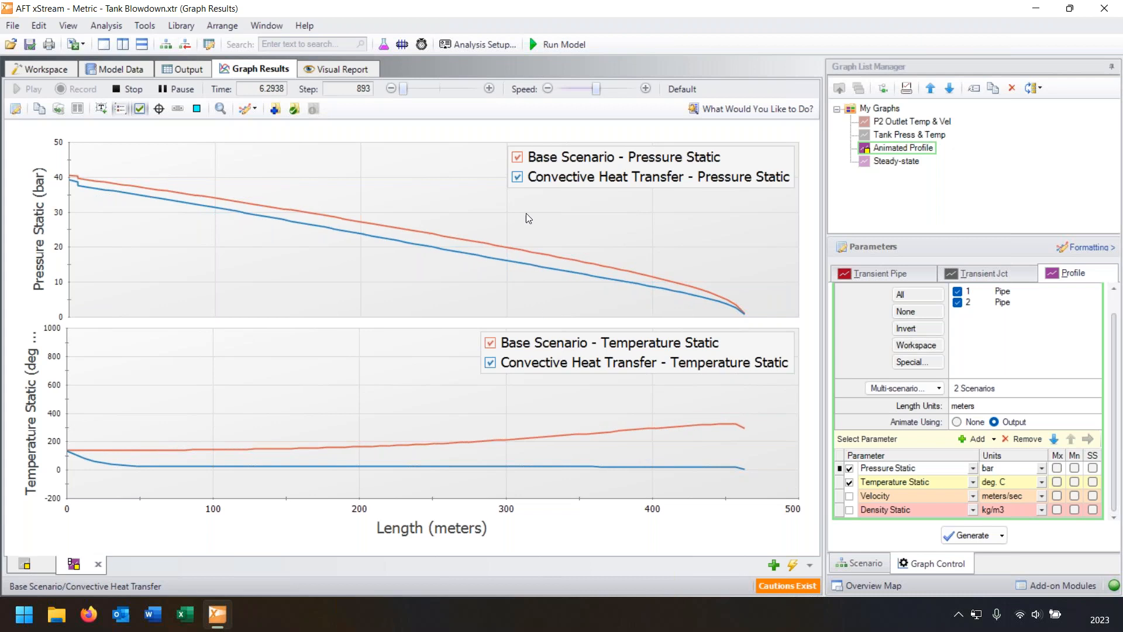
# - Advance the running animation in stages to about 304 seconds, comparing the two scenarios' pressure and temperature profiles along the pipes
pyautogui.click(409, 91)
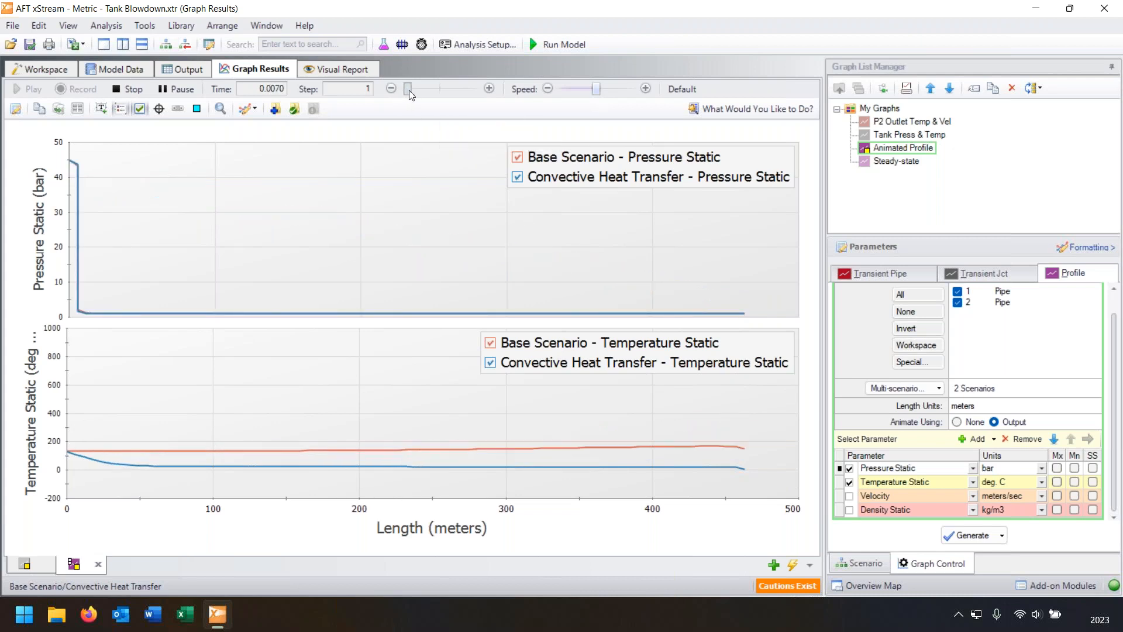
pyautogui.moveTo(409, 90); pyautogui.dragTo(412, 90)
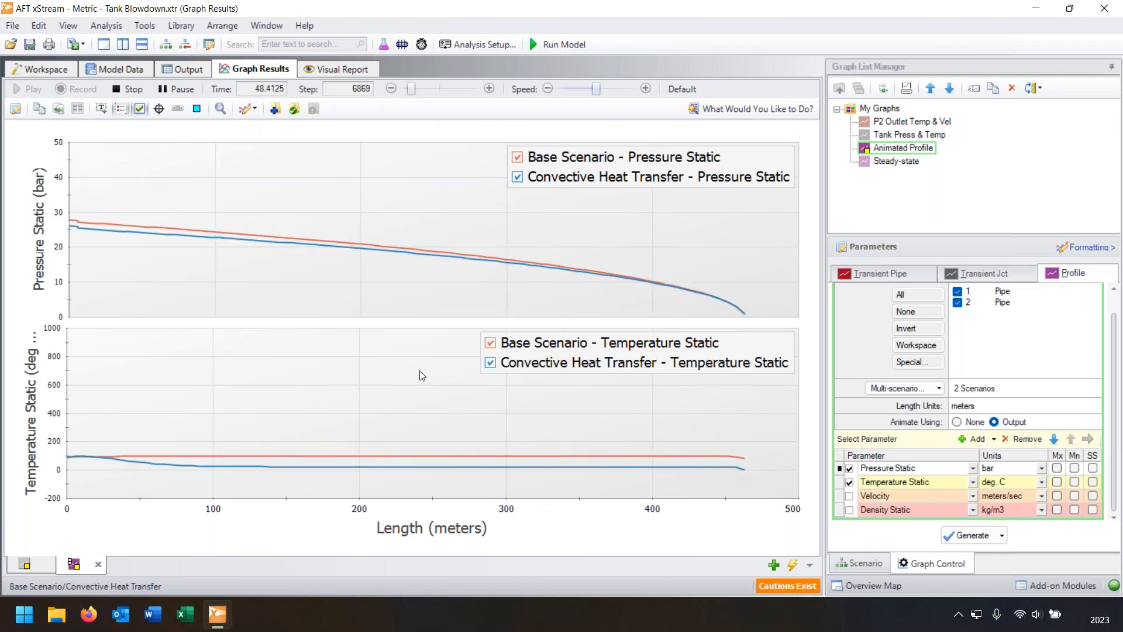
pyautogui.moveTo(408, 91); pyautogui.dragTo(420, 91)
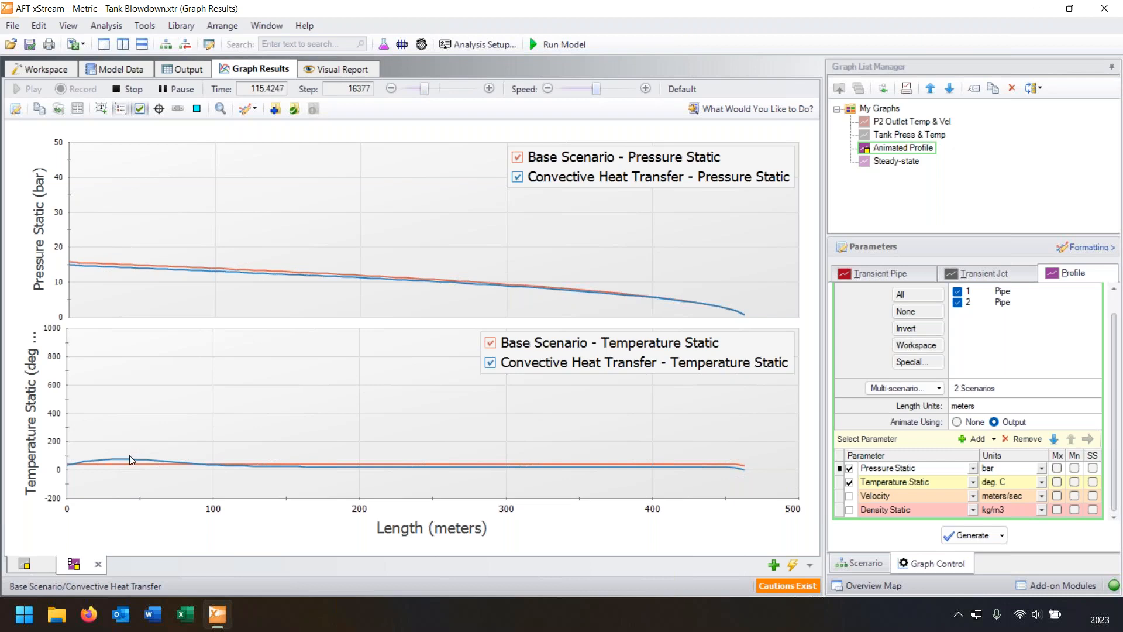
pyautogui.moveTo(427, 91); pyautogui.dragTo(457, 90)
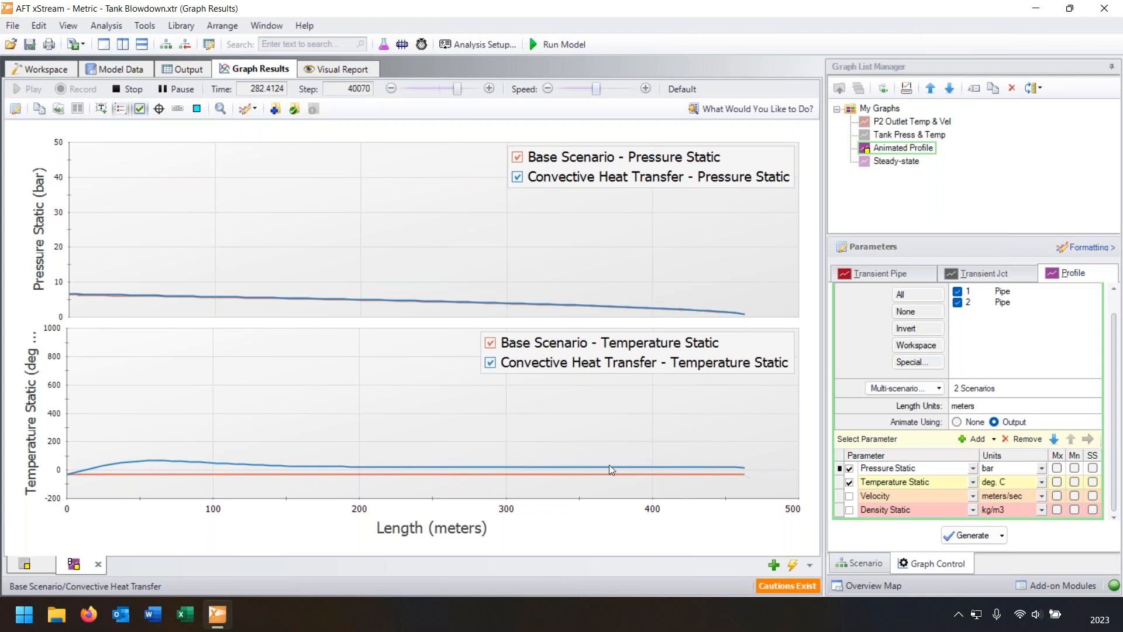
pyautogui.click(464, 90)
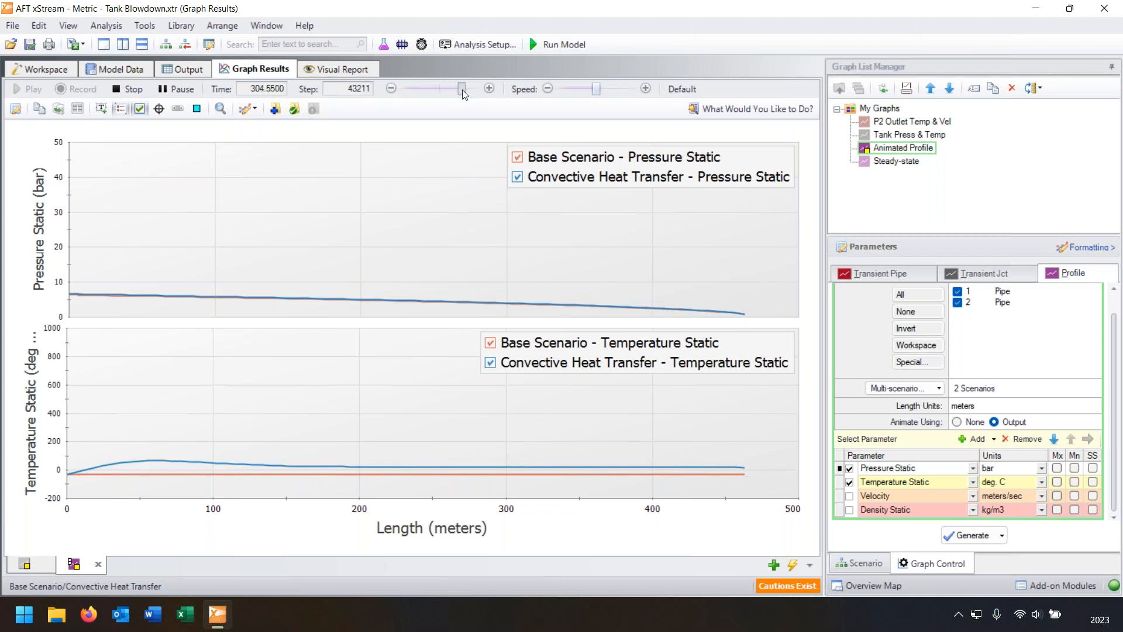
# - Load the saved Tank Press & Temp graph and regenerate it with Base Scenario included alongside Convective Heat Transfer
pyautogui.doubleClick(907, 135)
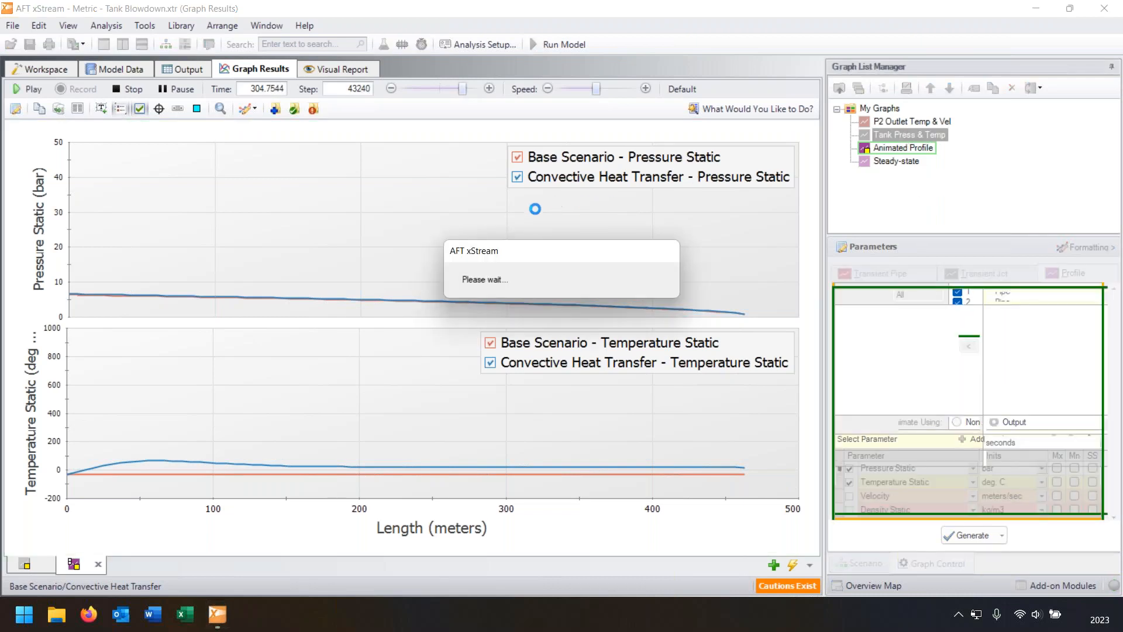
pyautogui.click(937, 425)
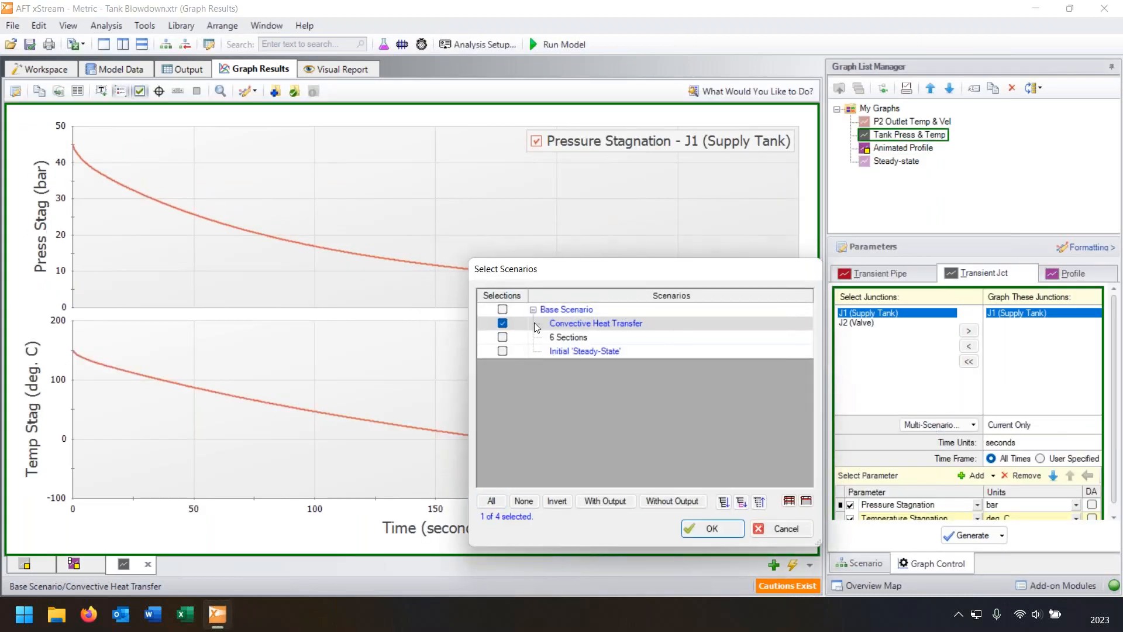
pyautogui.doubleClick(501, 311)
pyautogui.click(501, 311)
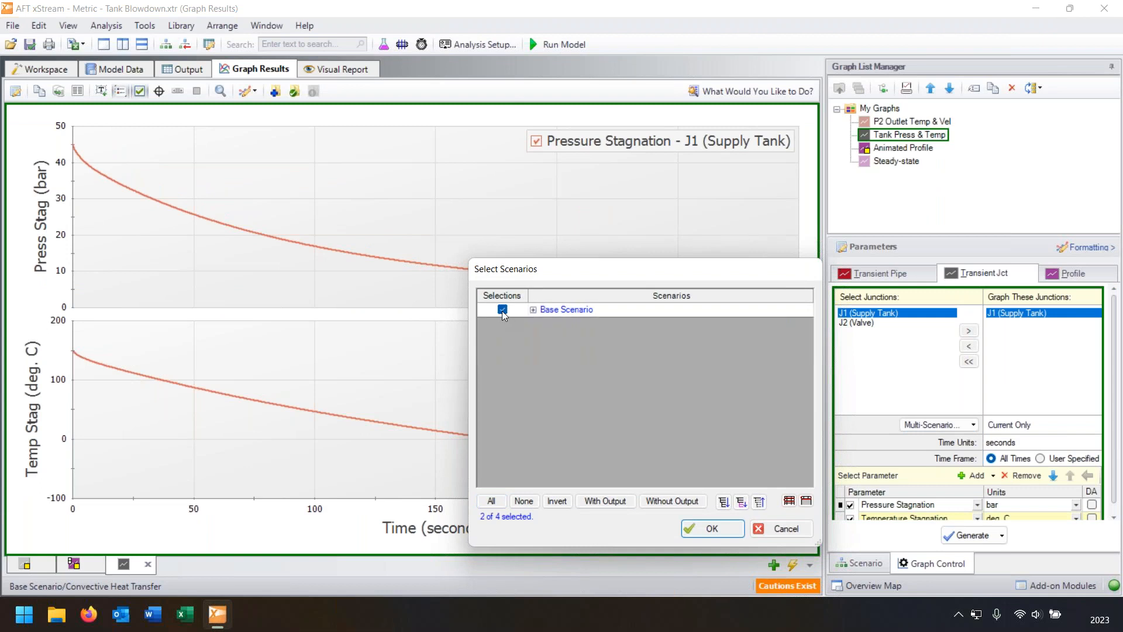
pyautogui.click(534, 310)
pyautogui.click(711, 529)
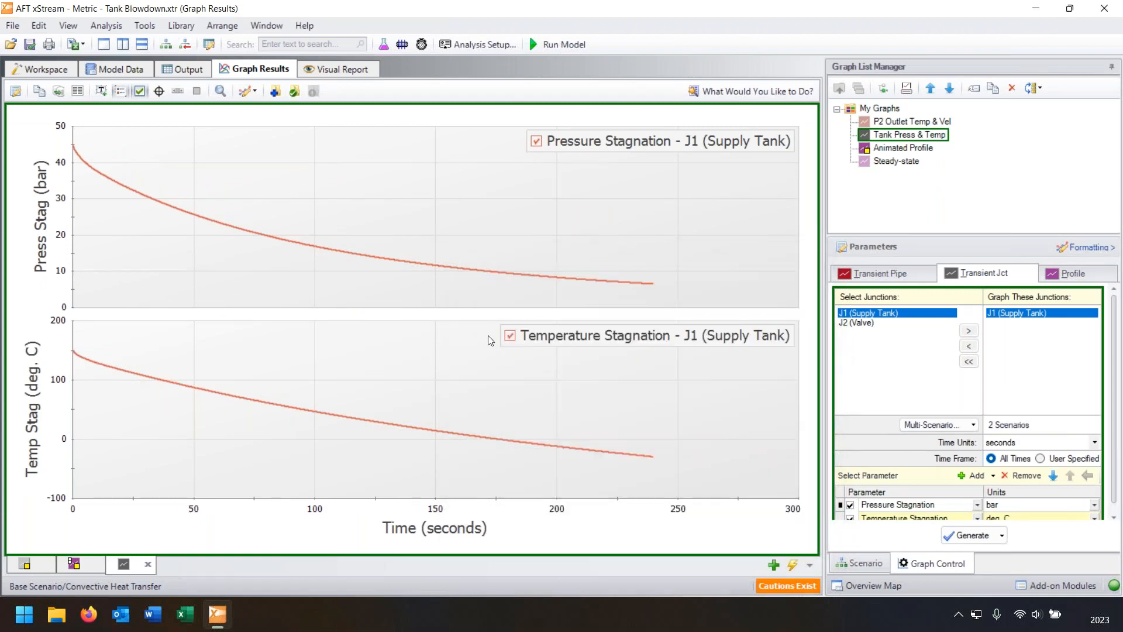
pyautogui.click(972, 535)
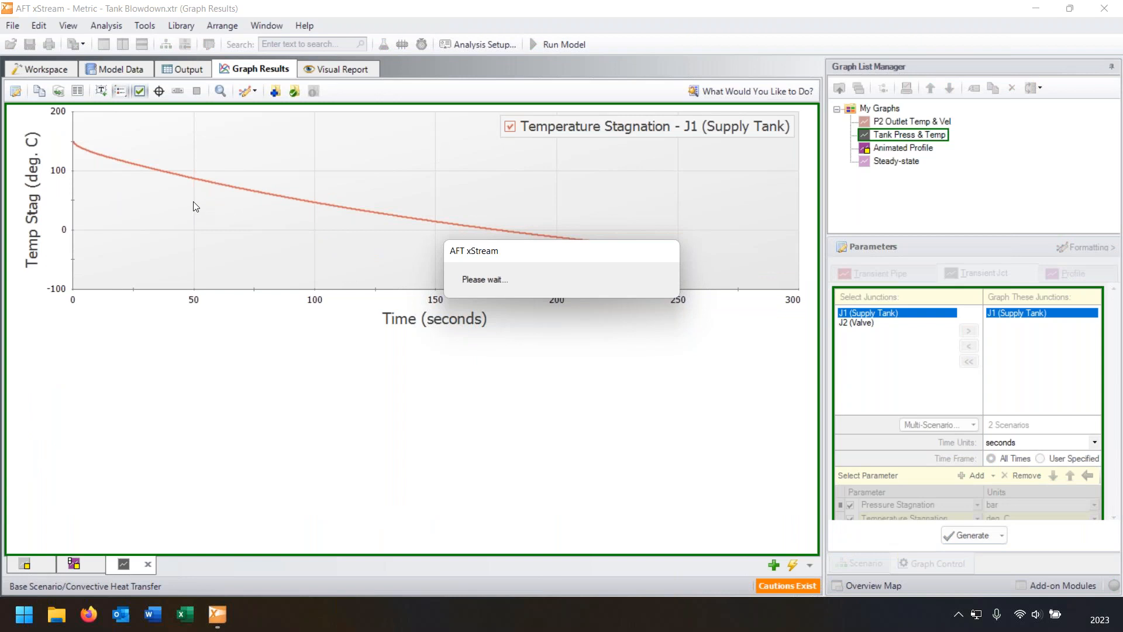